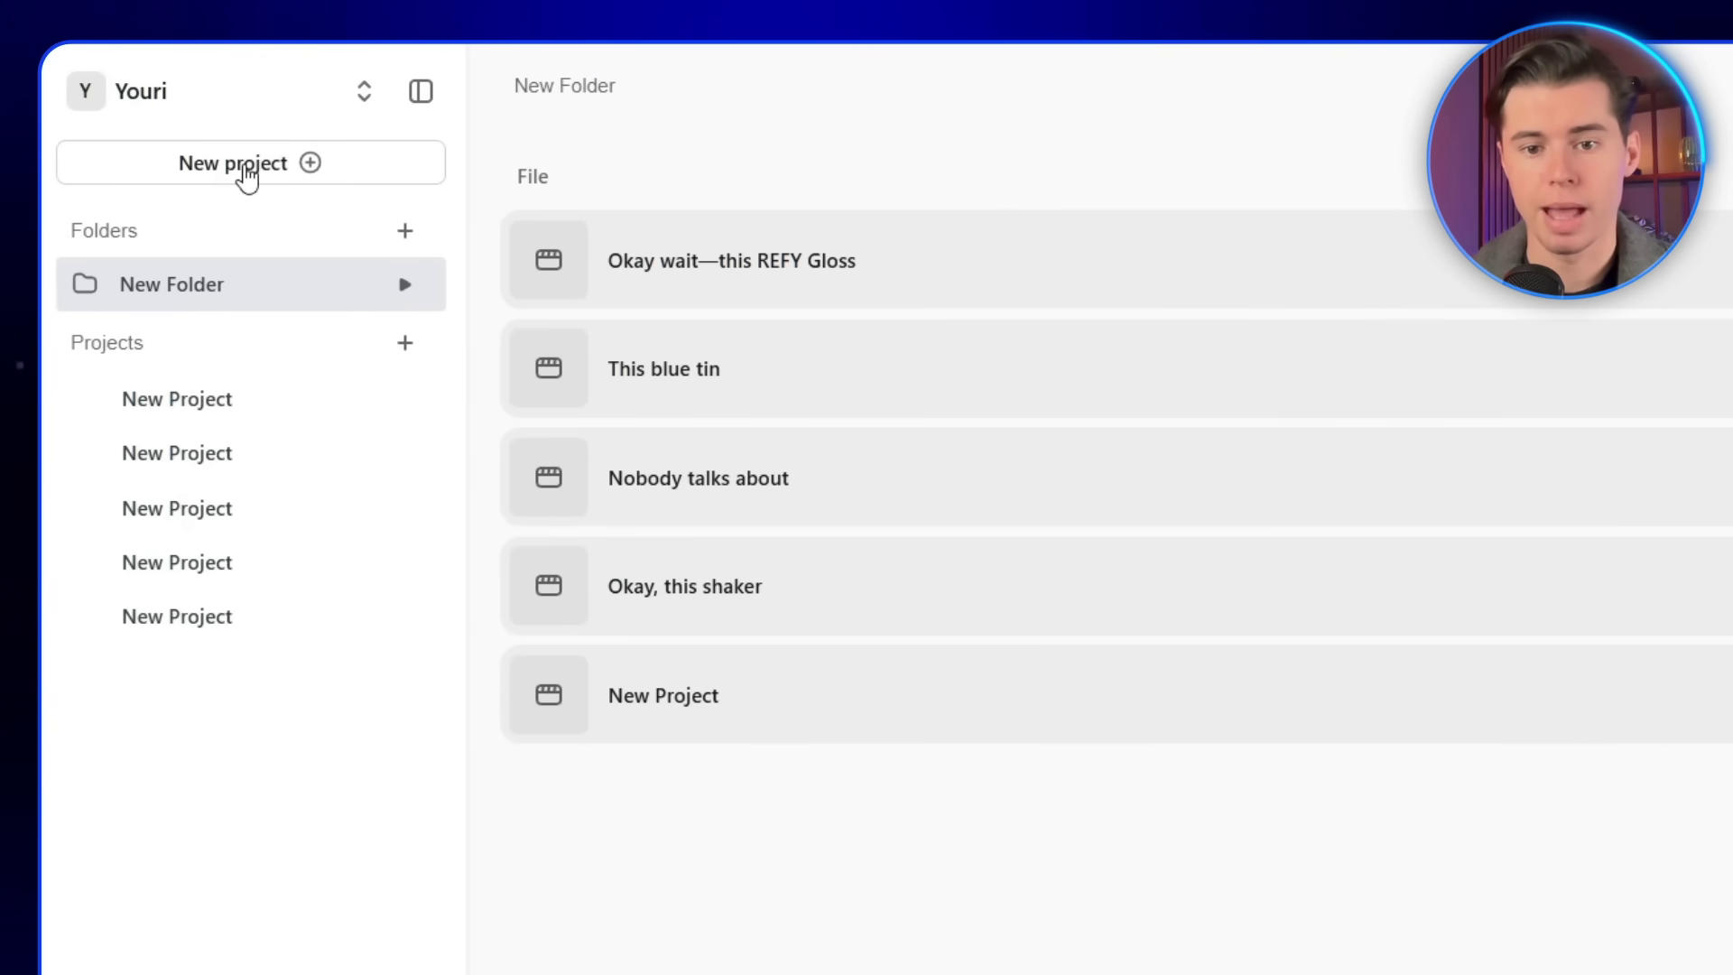
# Step: Start a new empty project and view its video settings (Sora 2 Pro, 9:16, 8s, 1080p, x1)
pyautogui.click(247, 176)
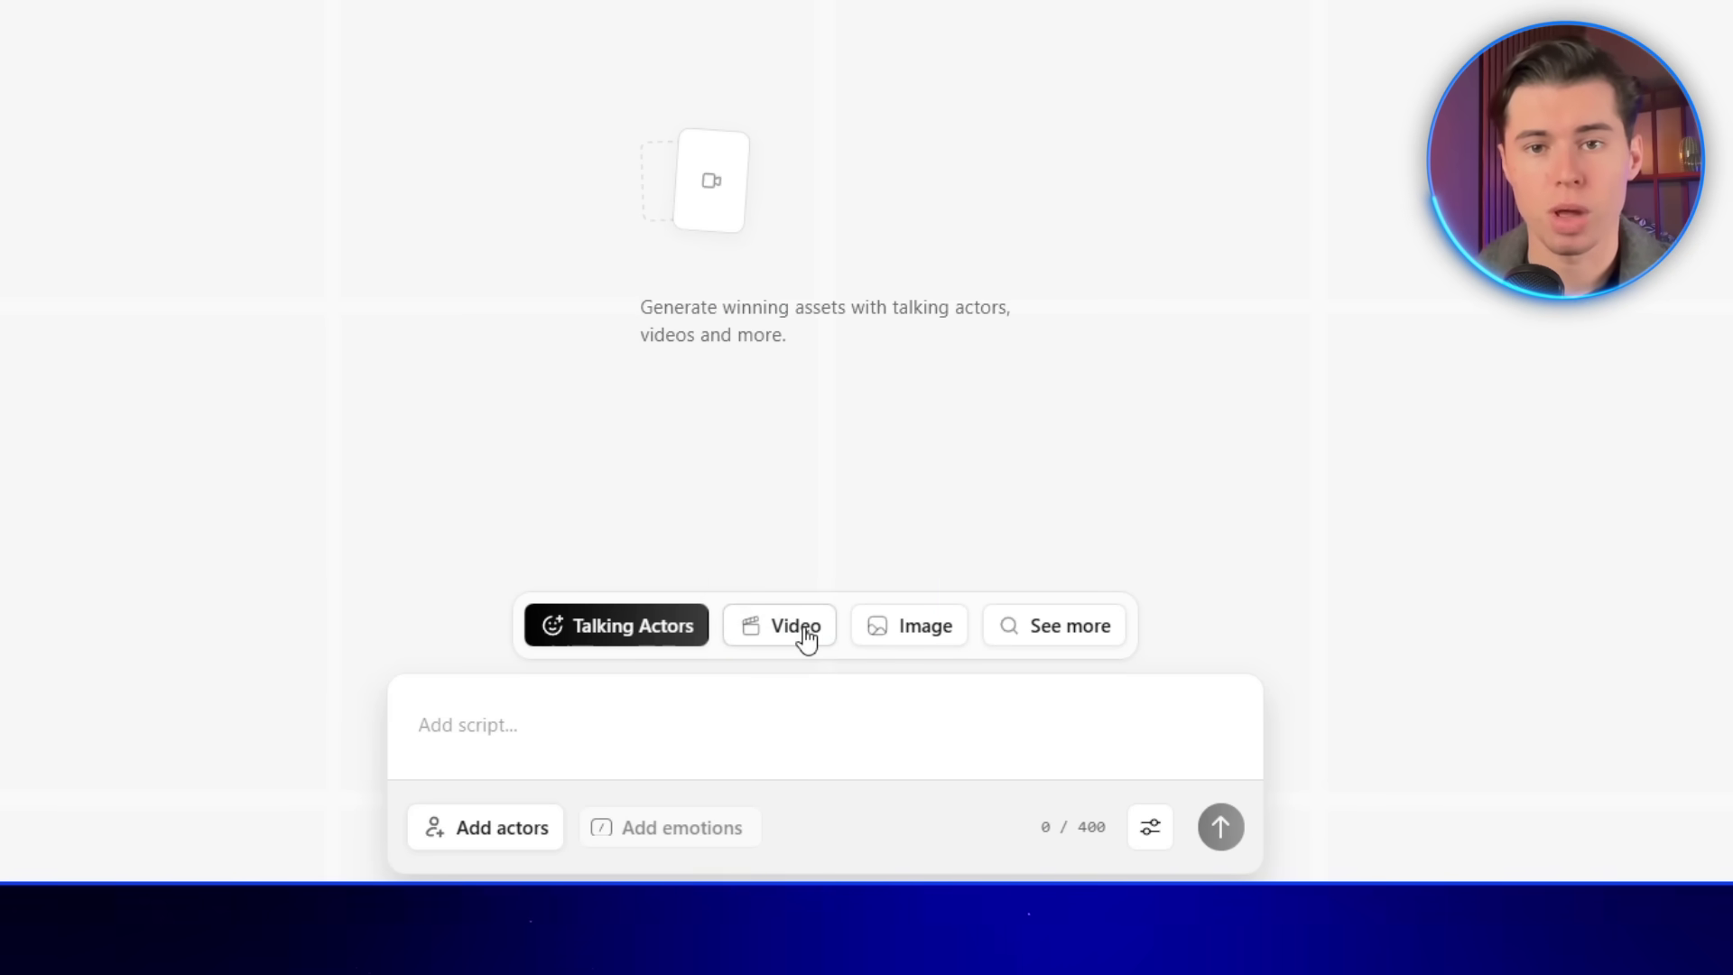
pyautogui.click(1153, 831)
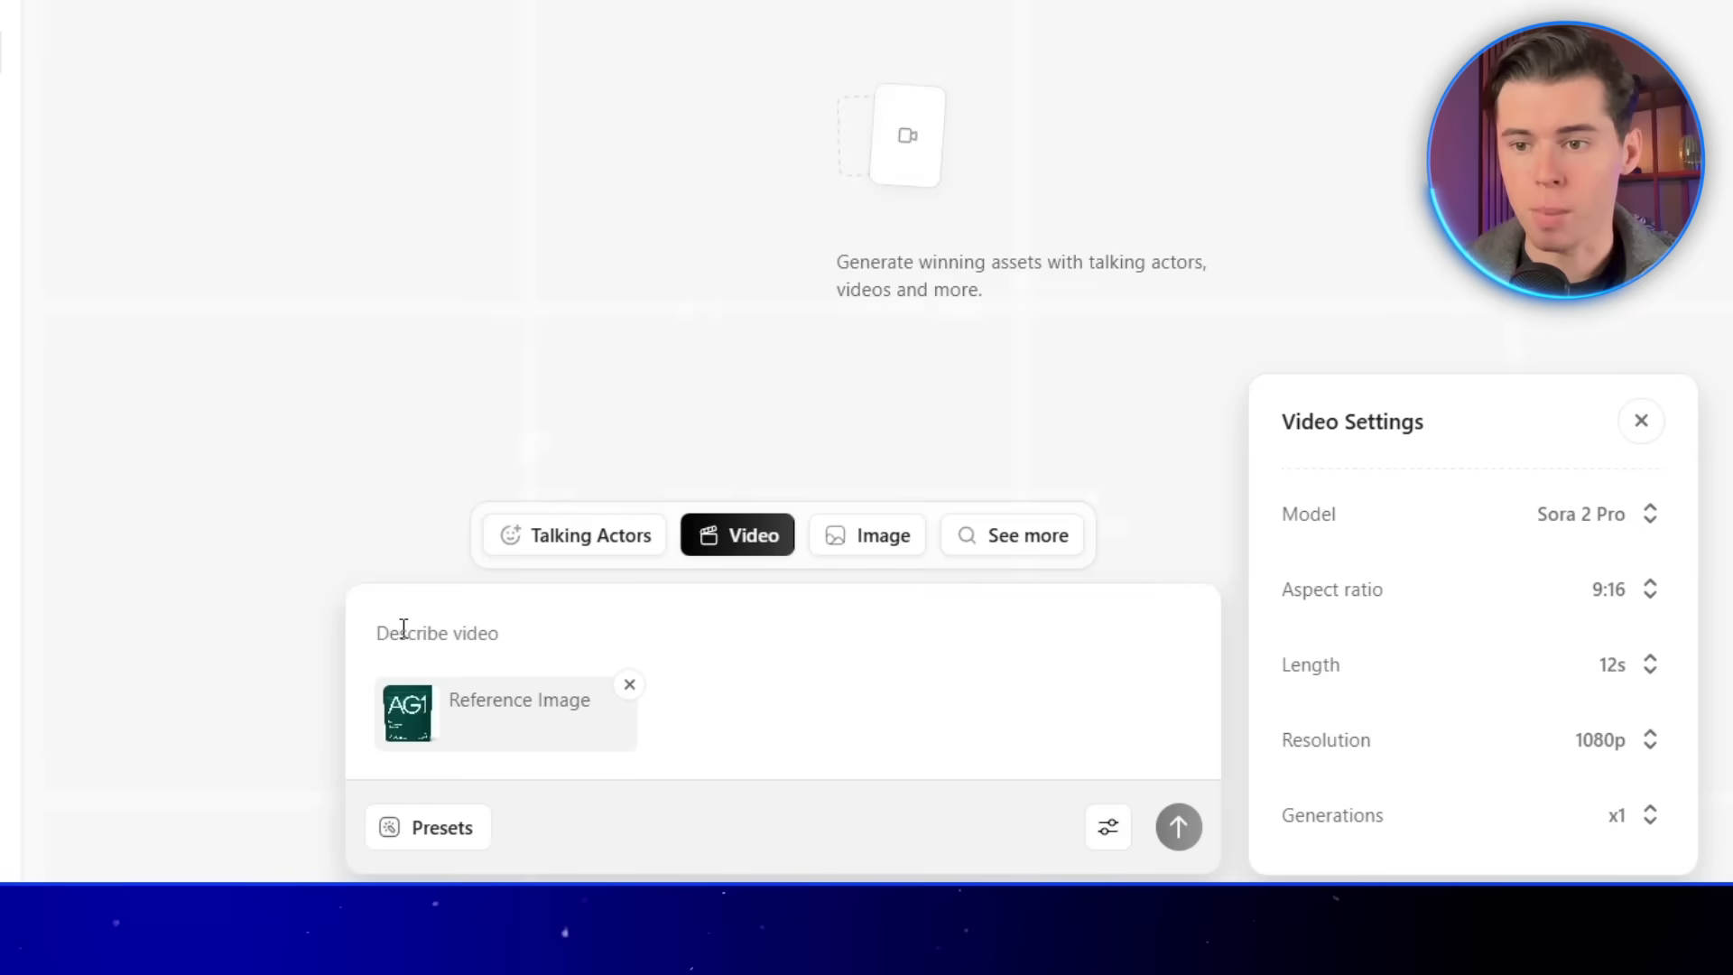
# Step: Paste the Gen Z influencer AG1 morning-routine prompt and set generations to x3
pyautogui.write('a 23-year-old Gen Z beautiful but natural influencer, filming herself in a super organic iPhone-style vlog, with soft natural light, slightly shaky shots, and real-life vibes — she looks like a genuine TikTok or Instagram creator, casual but effortlessly aesthetic. The video starts with a "what I eat in a day" intro. In the first scene, she’s in her Bali-style kitchen or cozy apartment, holding the AG1 bag and explaining that she starts every morning with it. She pours a scoop of the green powder into water, mixes it, and drinks it — the liquid is a dark green healthy-looking drink. She says something like:  "Okay, I start every single morning with this — AG1. It’s basically a mix of all the nutrients your body needs, and it actually tastes so good. I swear it just makes me feel so much better throughout the day." Then, as she continues her day, the camera follows her in short, aesthetic clips — working on her laptop, grabbing a smoothie, eating lunch, maybe going for a walk or workout — a calm, lifestyle vibe. The shots feel spontaneous, handheld, and authentic, like a real creator documenting her healthy daily routine.')
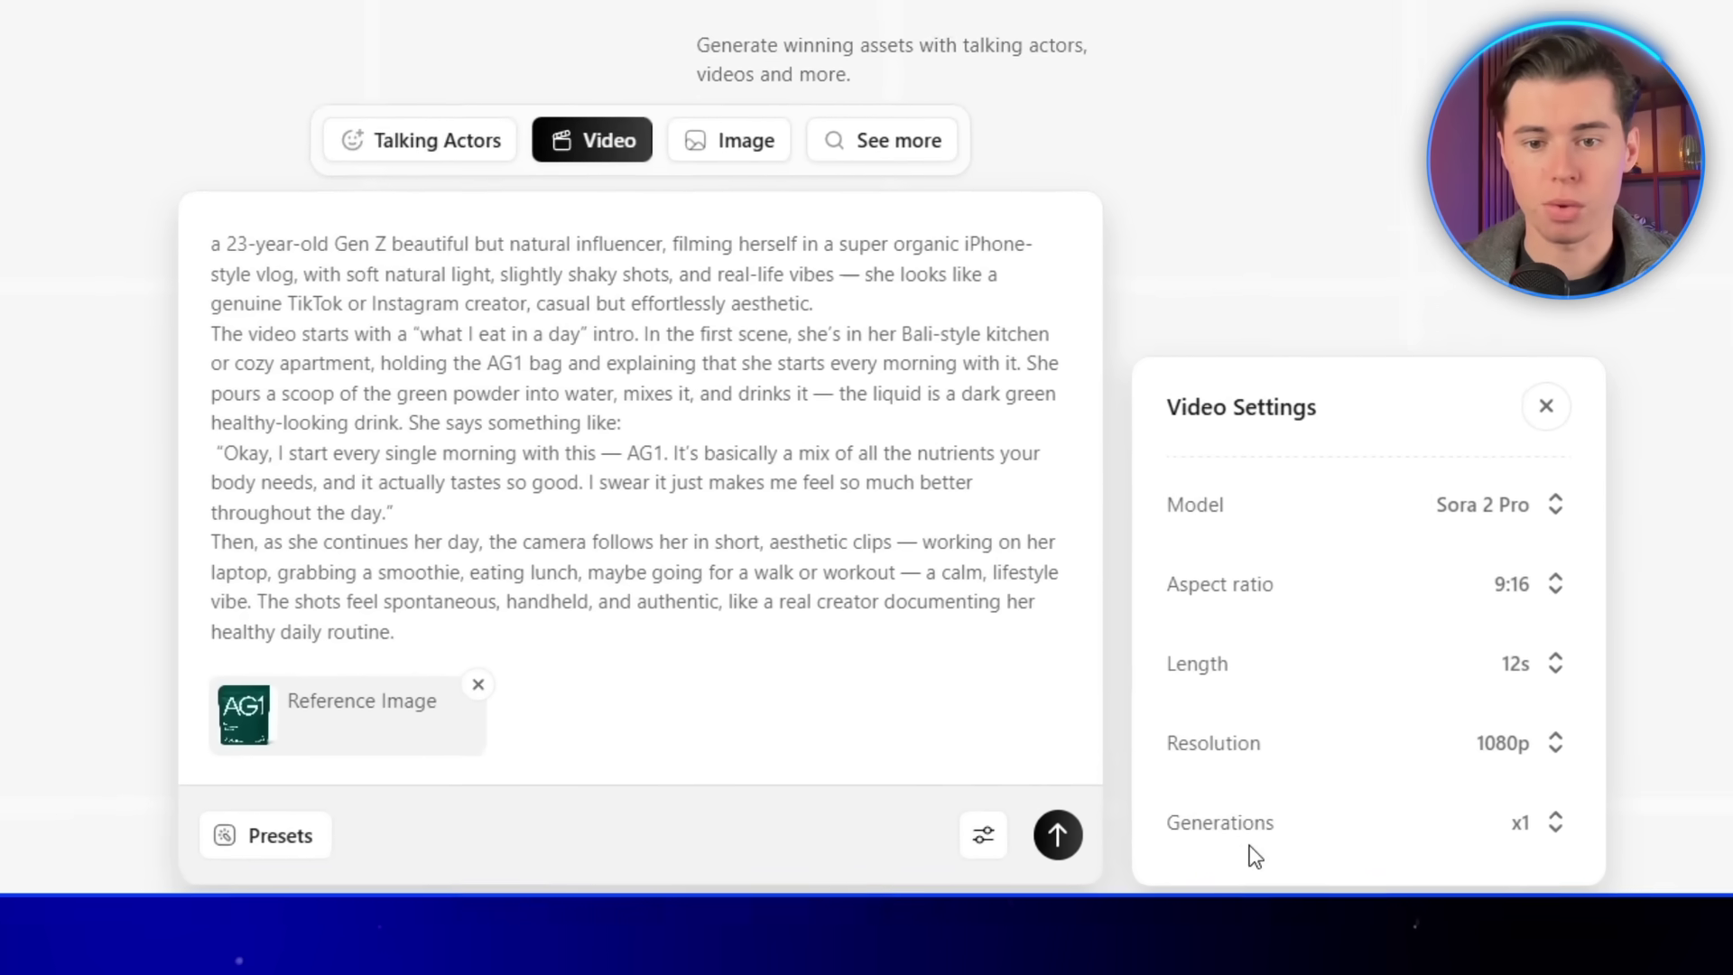
pyautogui.click(1629, 815)
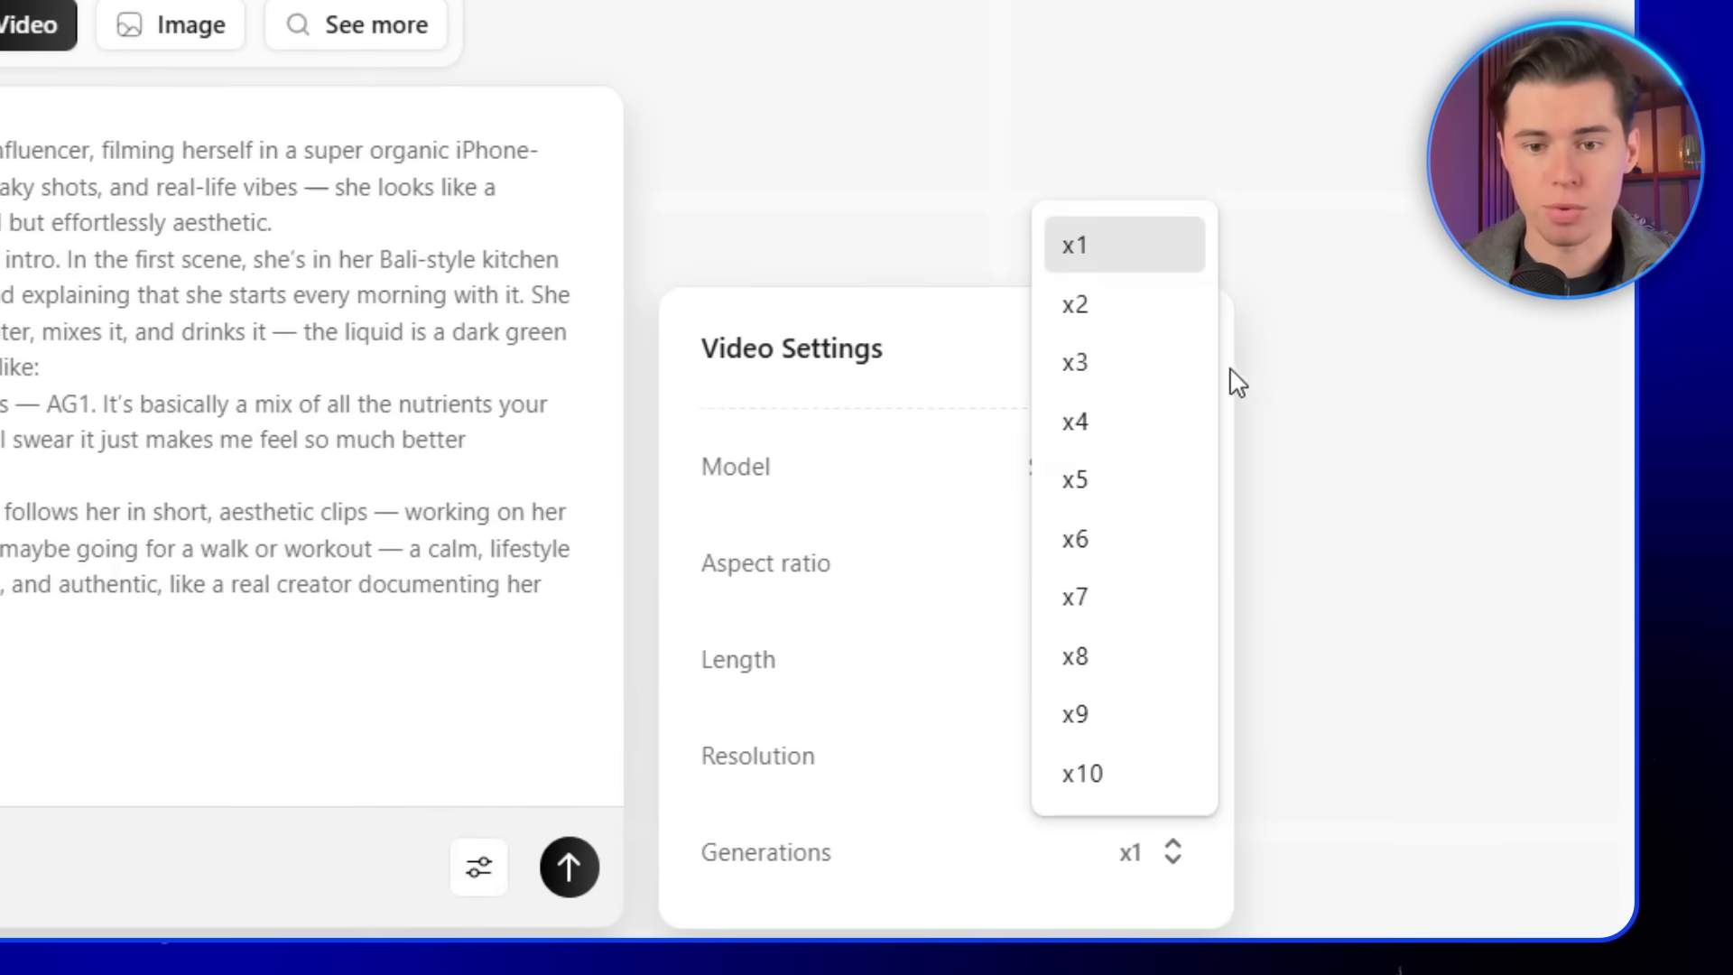
pyautogui.click(1079, 366)
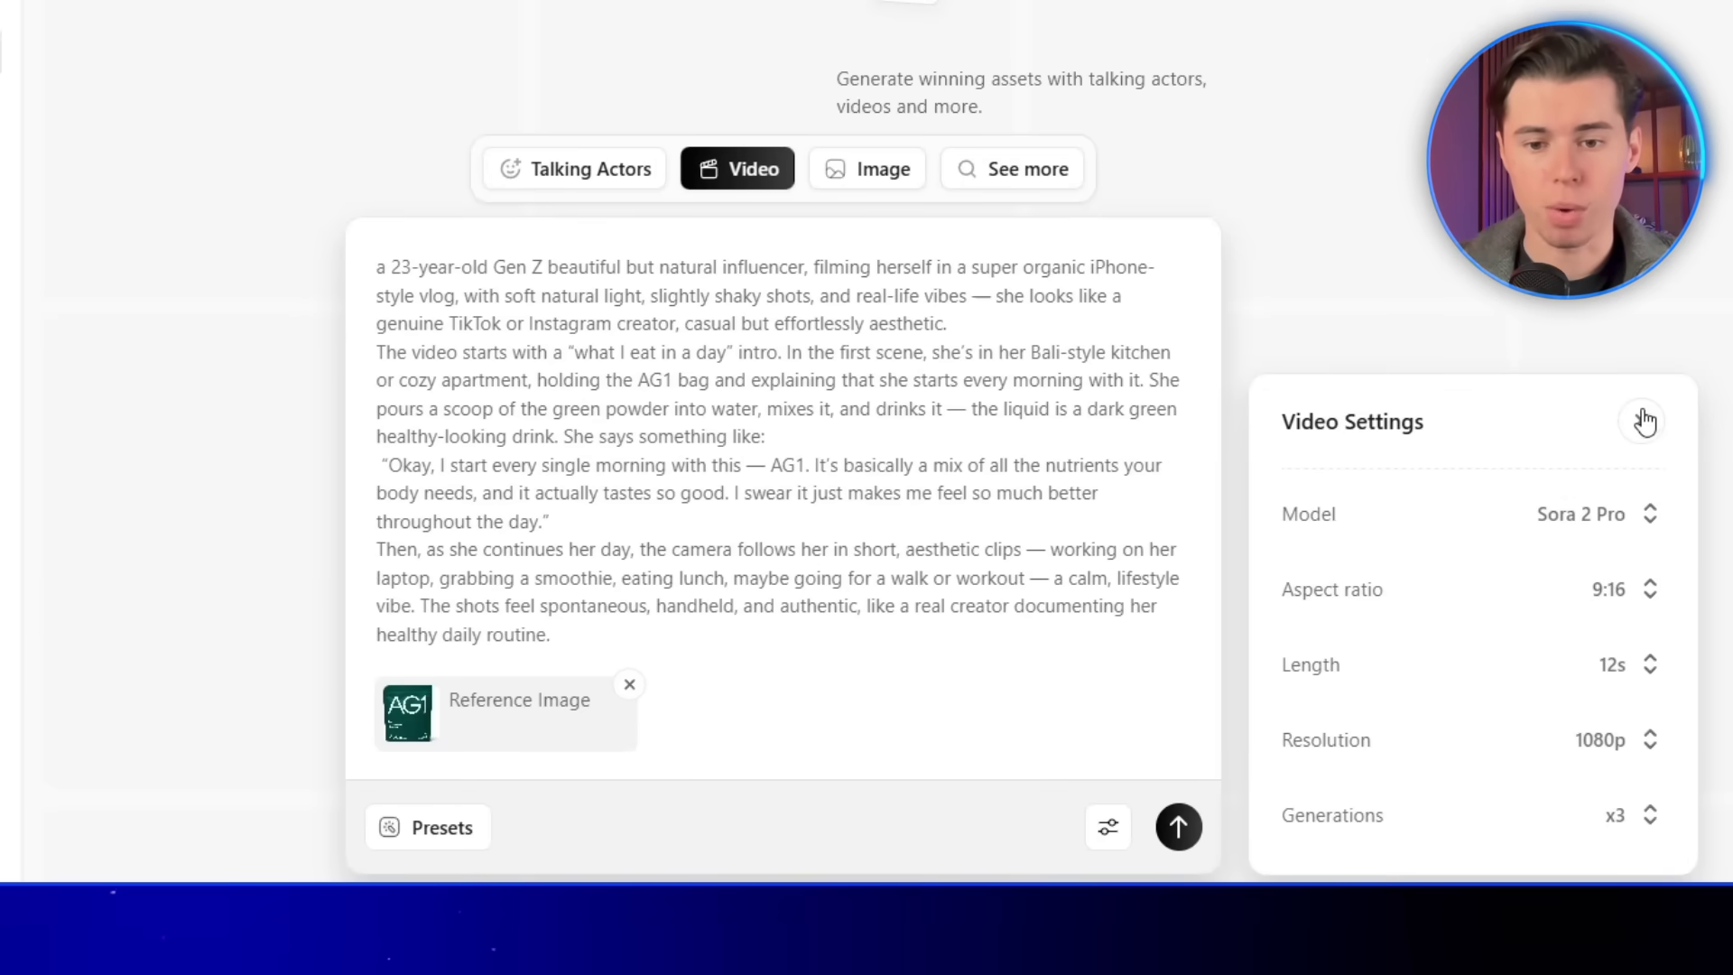
pyautogui.click(1644, 421)
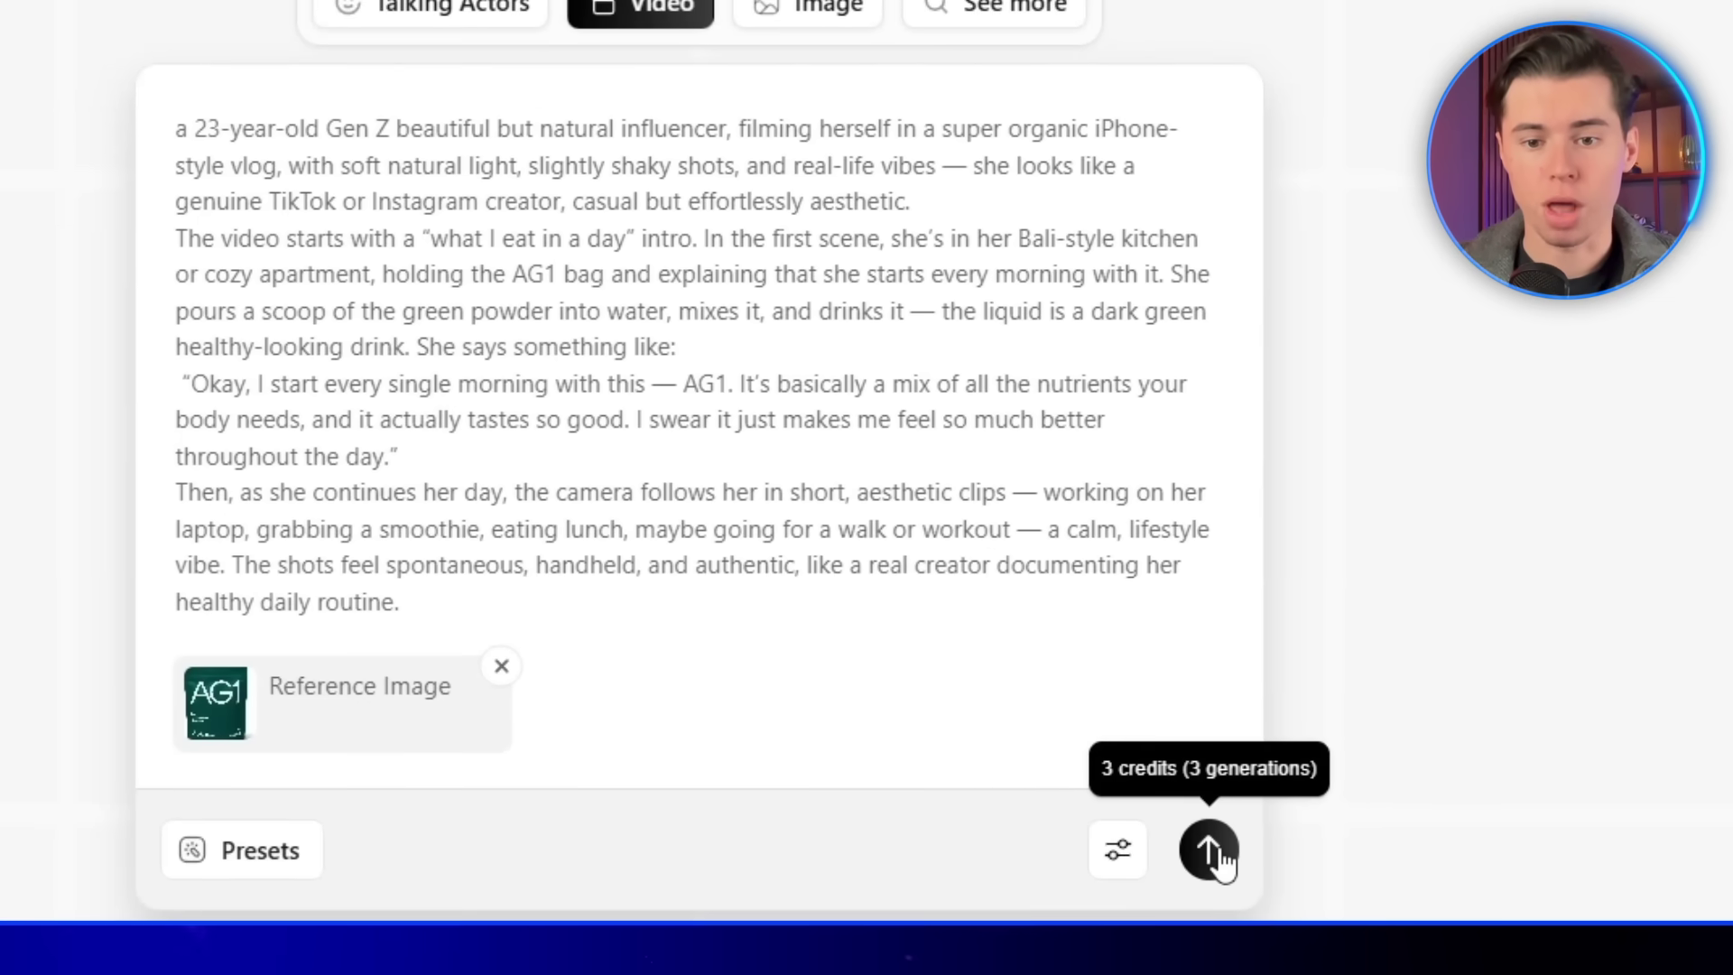
# Step: Generate the three vertical AG1 morning-routine videos from the prompt
pyautogui.click(1210, 851)
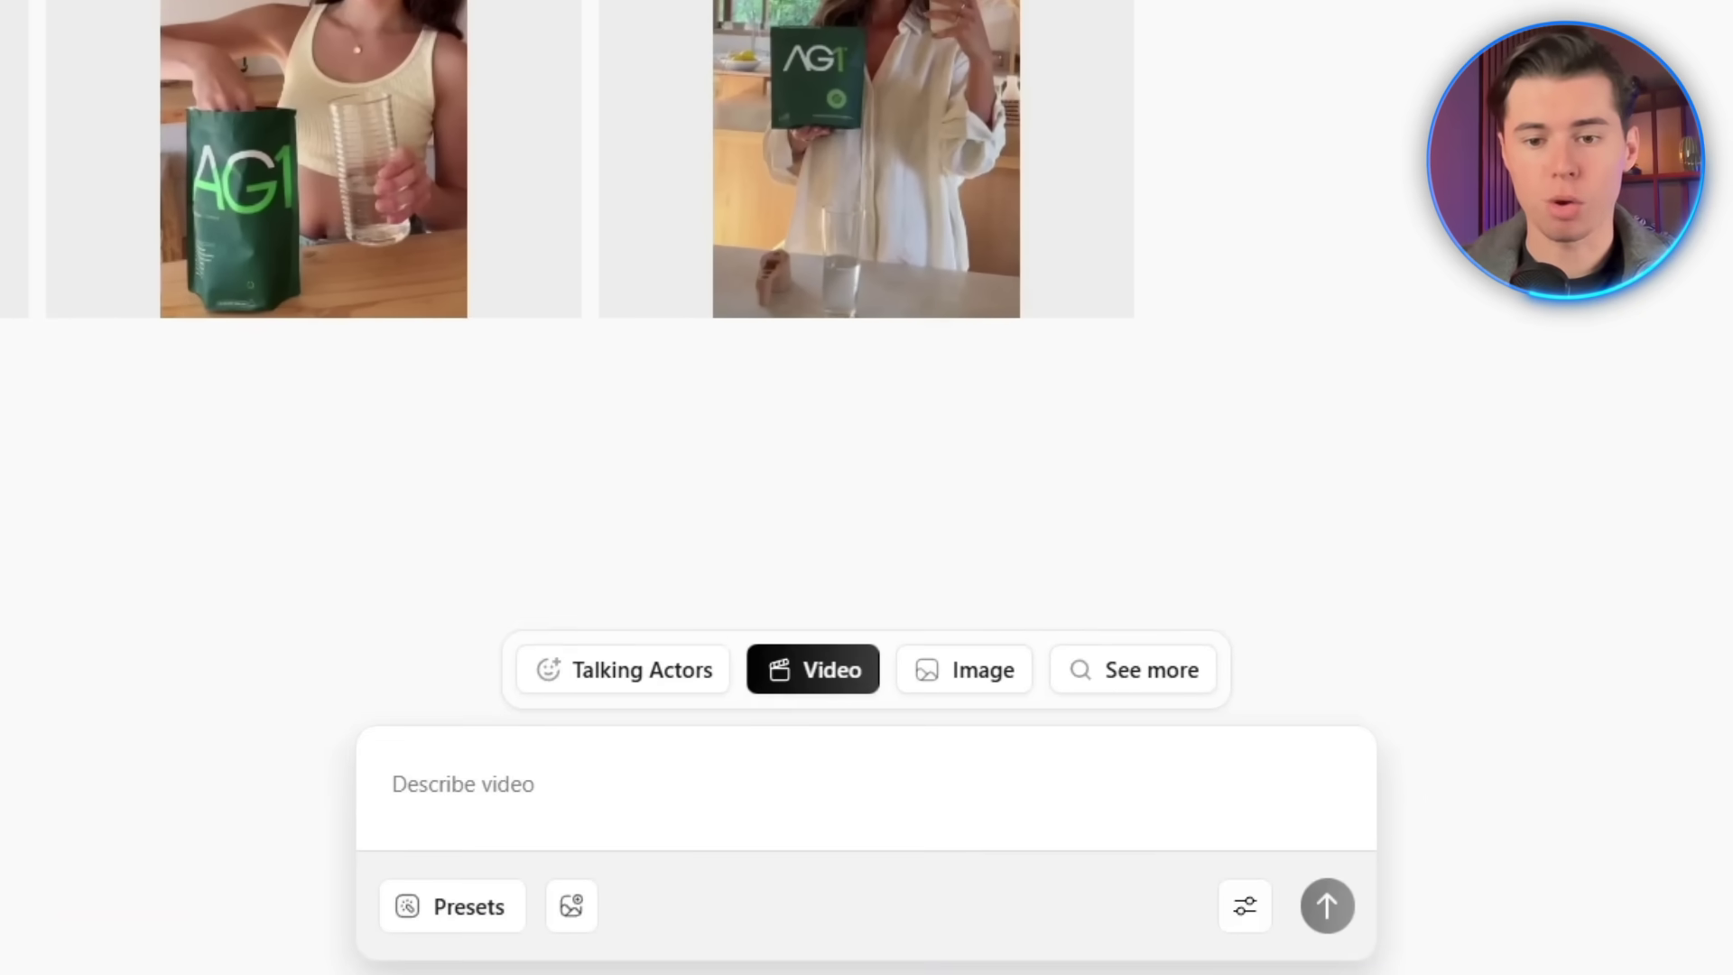
# Step: Switch to talking-actor videos using the OmniHuman 1.5 model
pyautogui.click(581, 684)
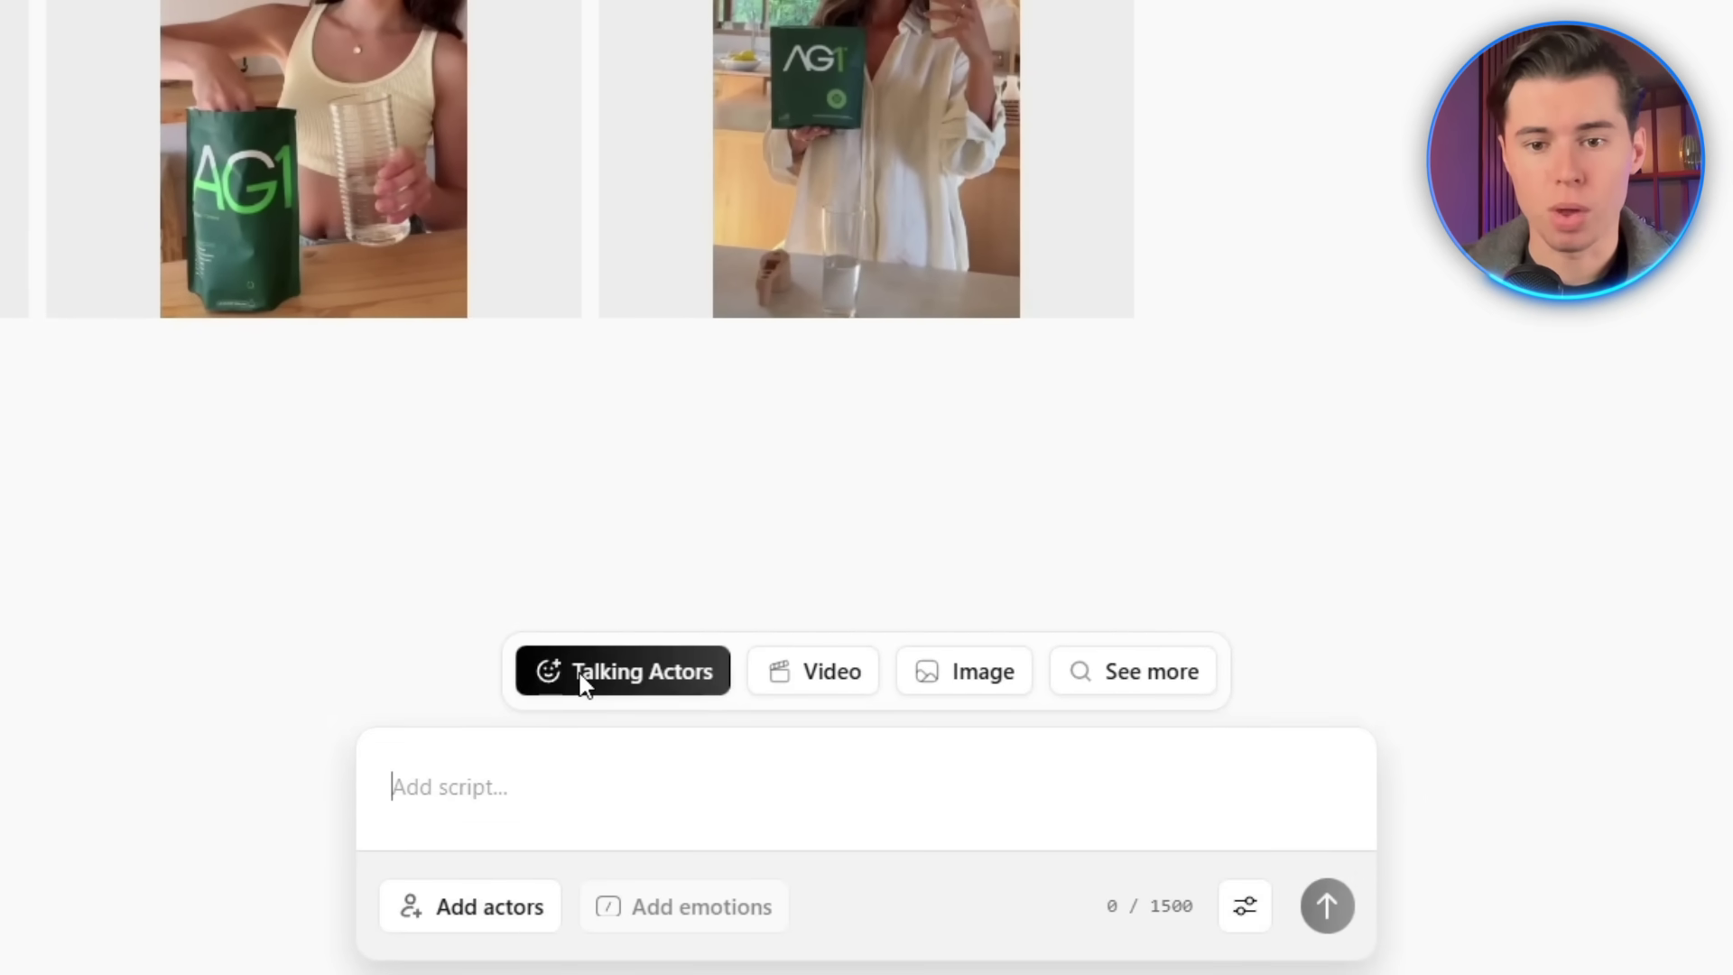
pyautogui.click(1244, 906)
pyautogui.click(1522, 729)
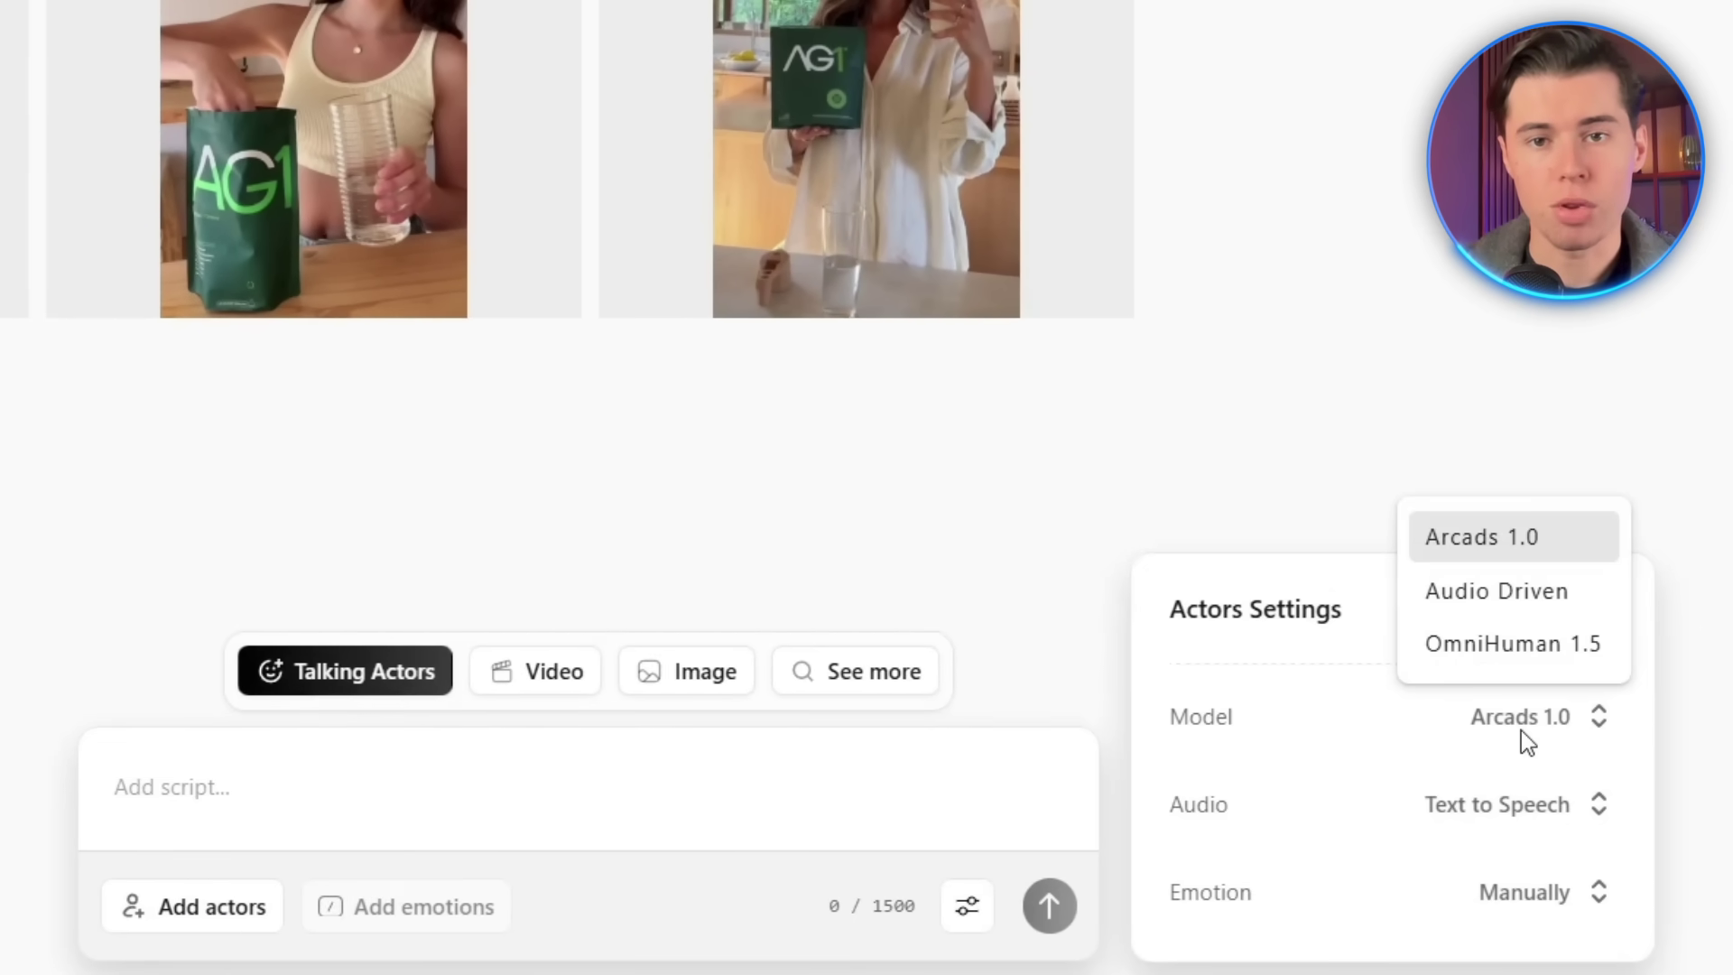
pyautogui.click(1513, 657)
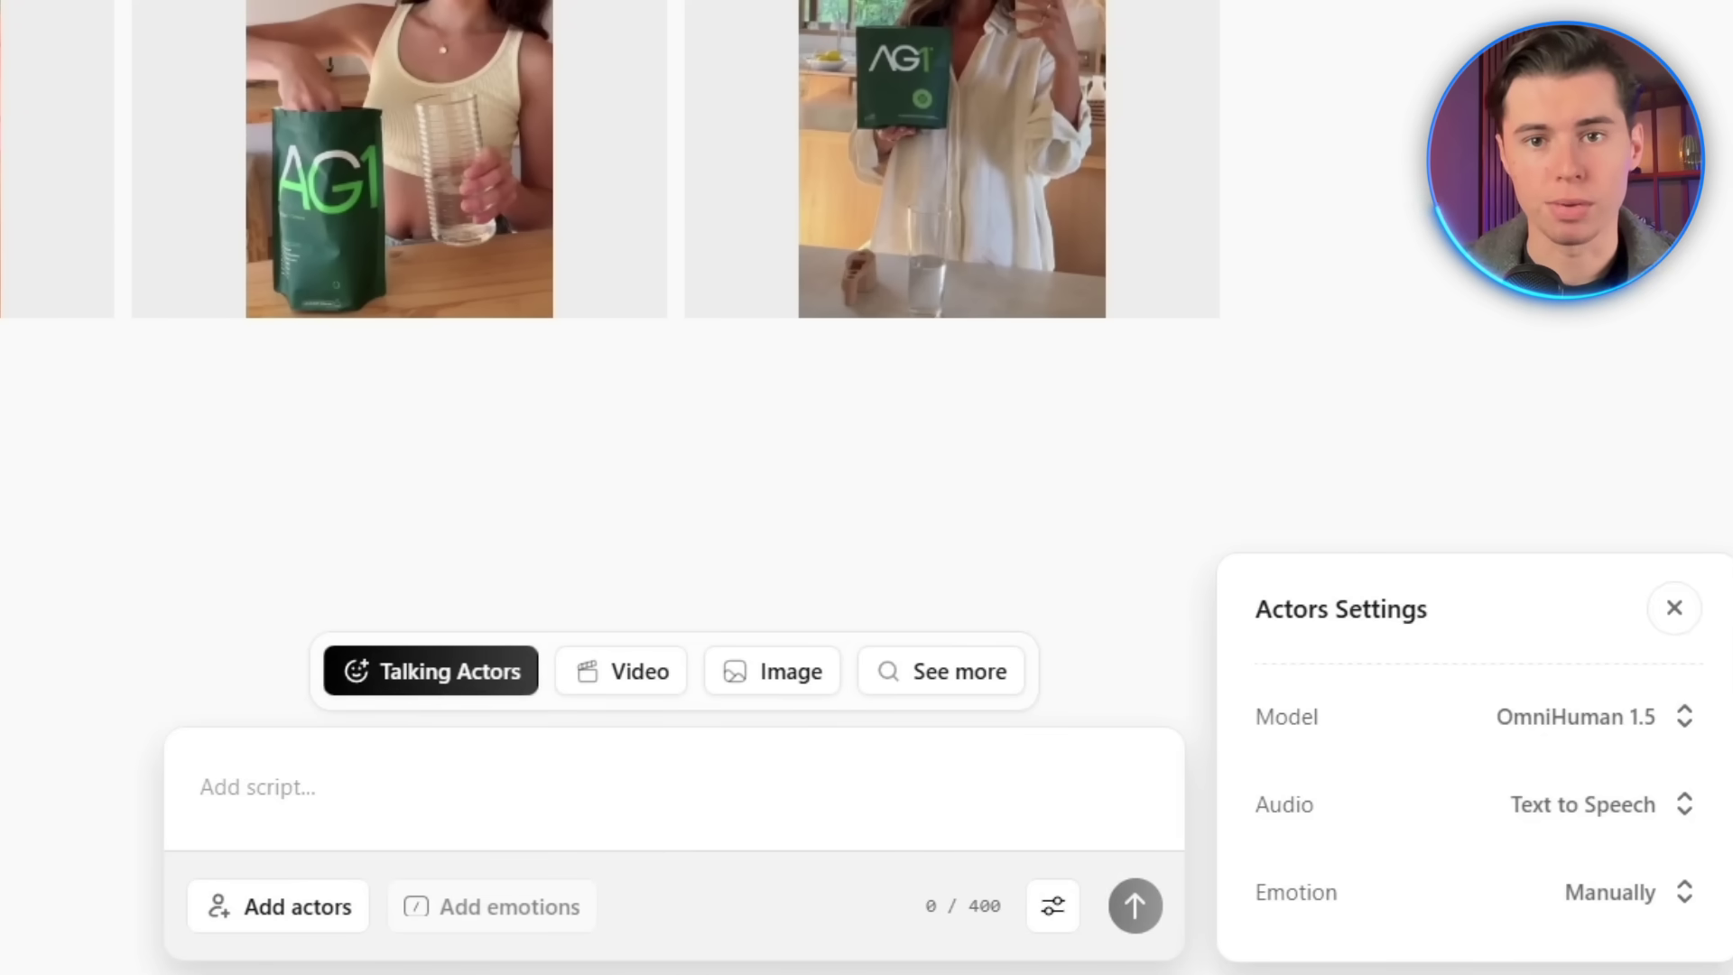
# Step: Browse the actor picker's list of available actors
pyautogui.click(448, 912)
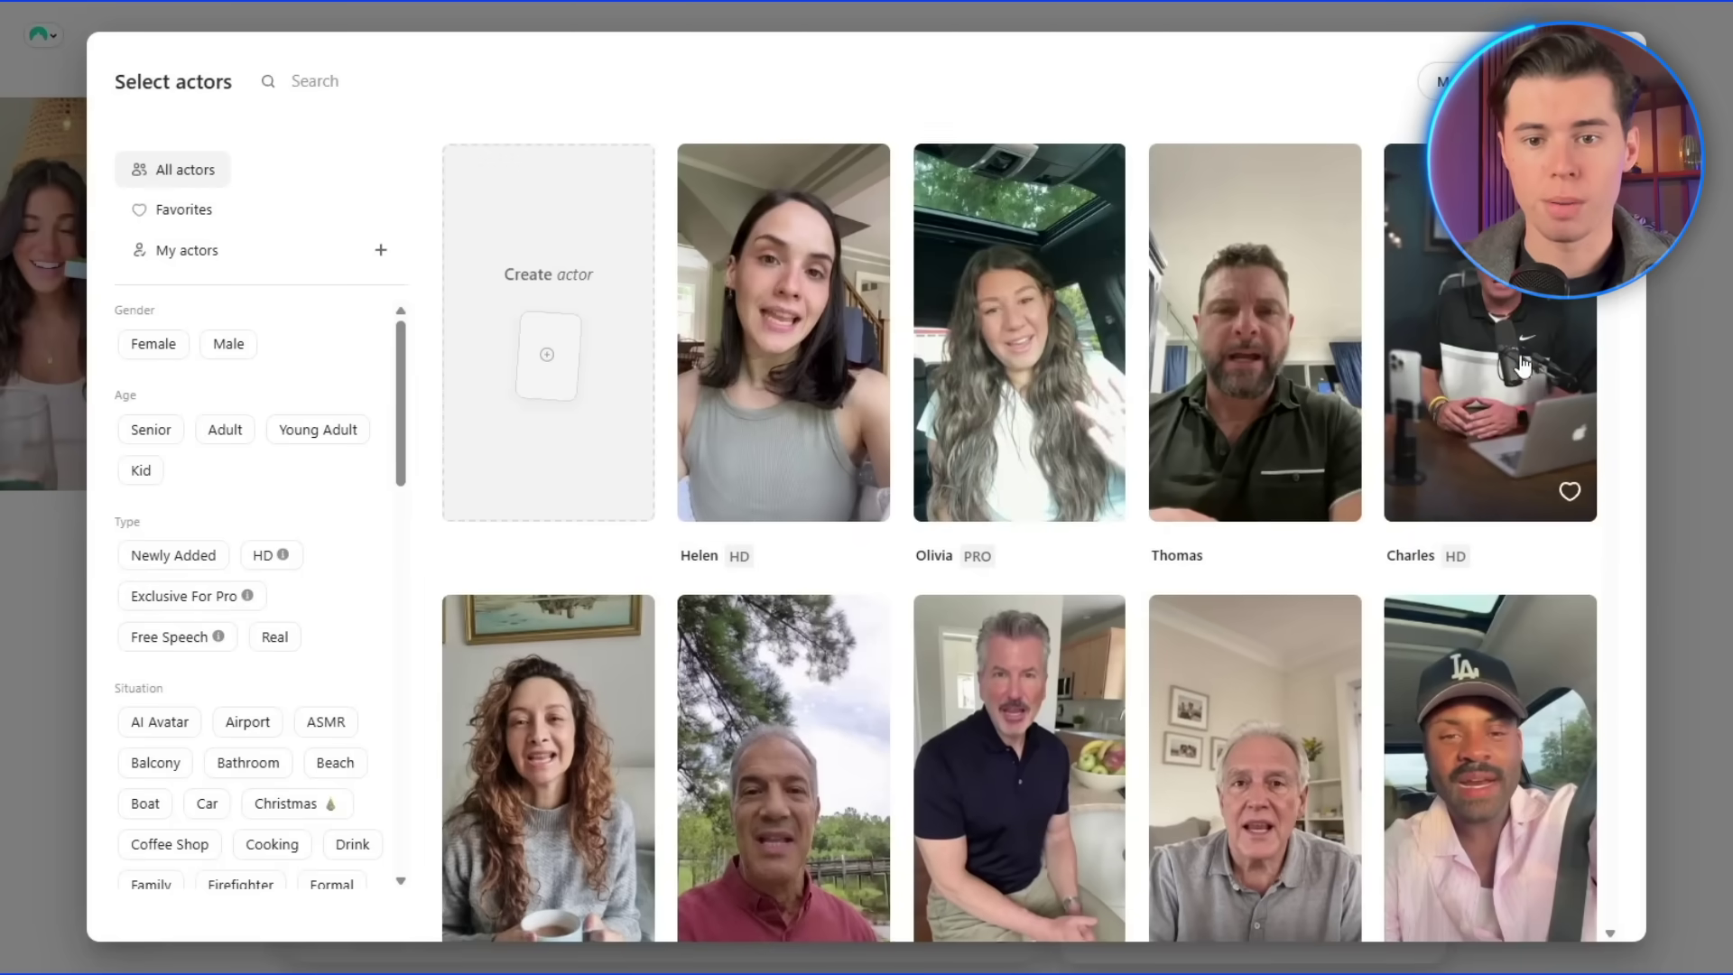
pyautogui.scroll(-3, 1534, 370)
pyautogui.scroll(-15, 1596, 433)
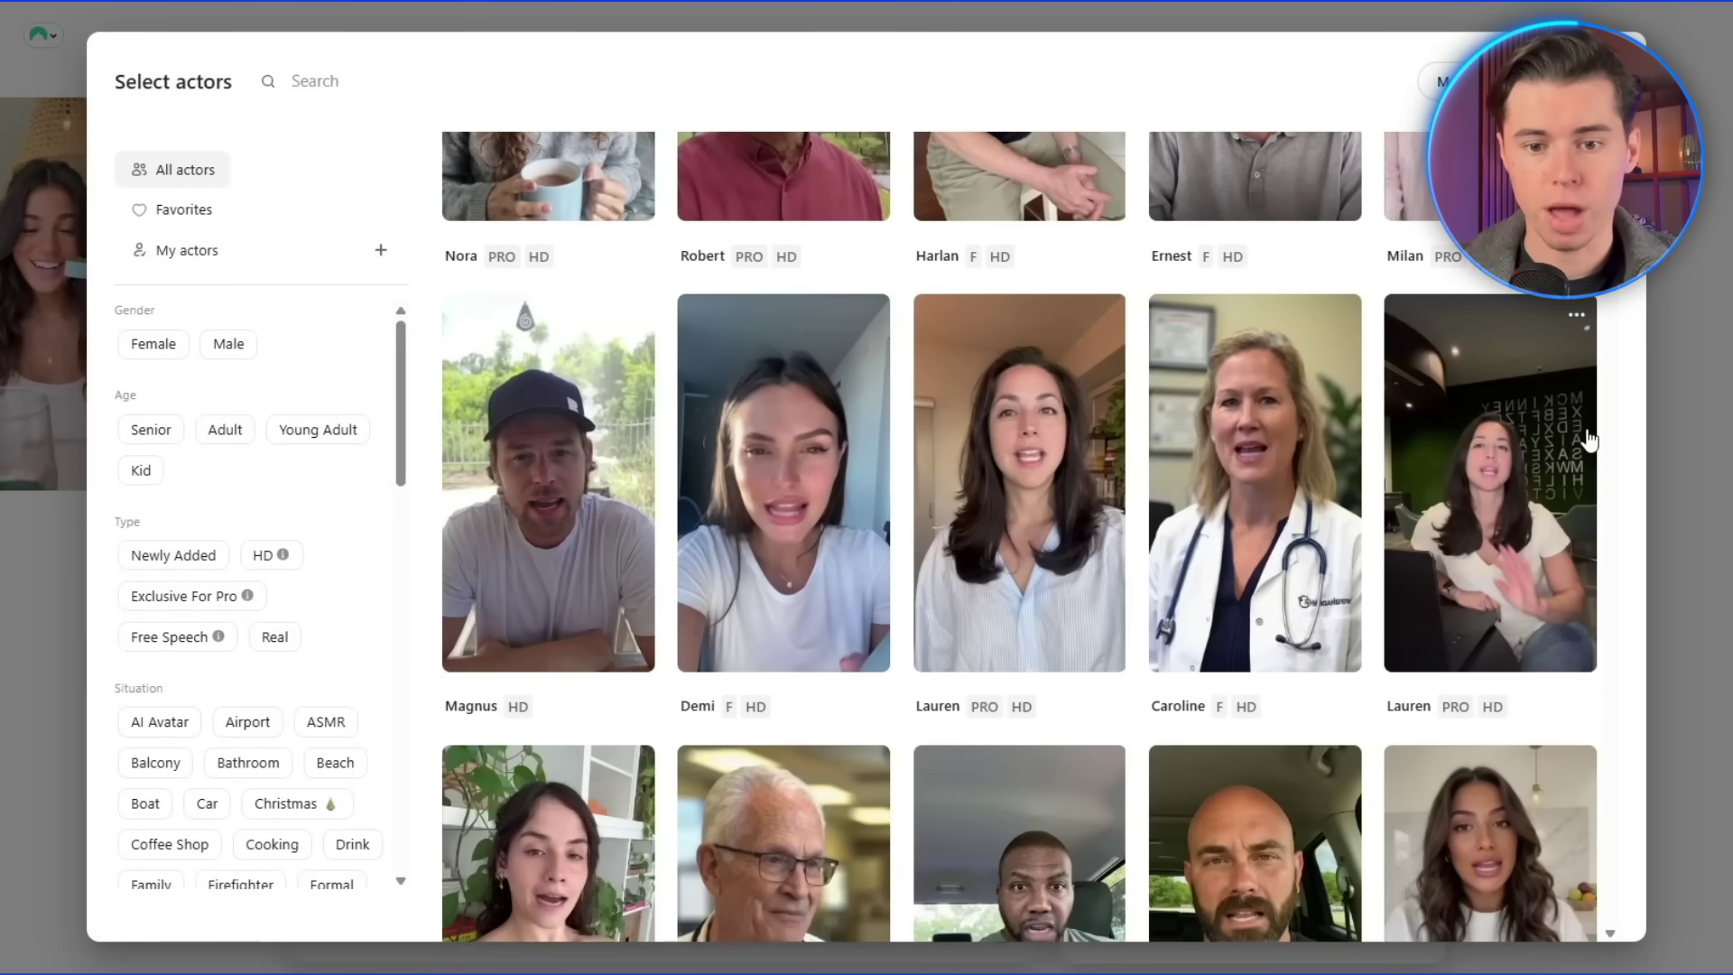
pyautogui.scroll(-12, 1594, 442)
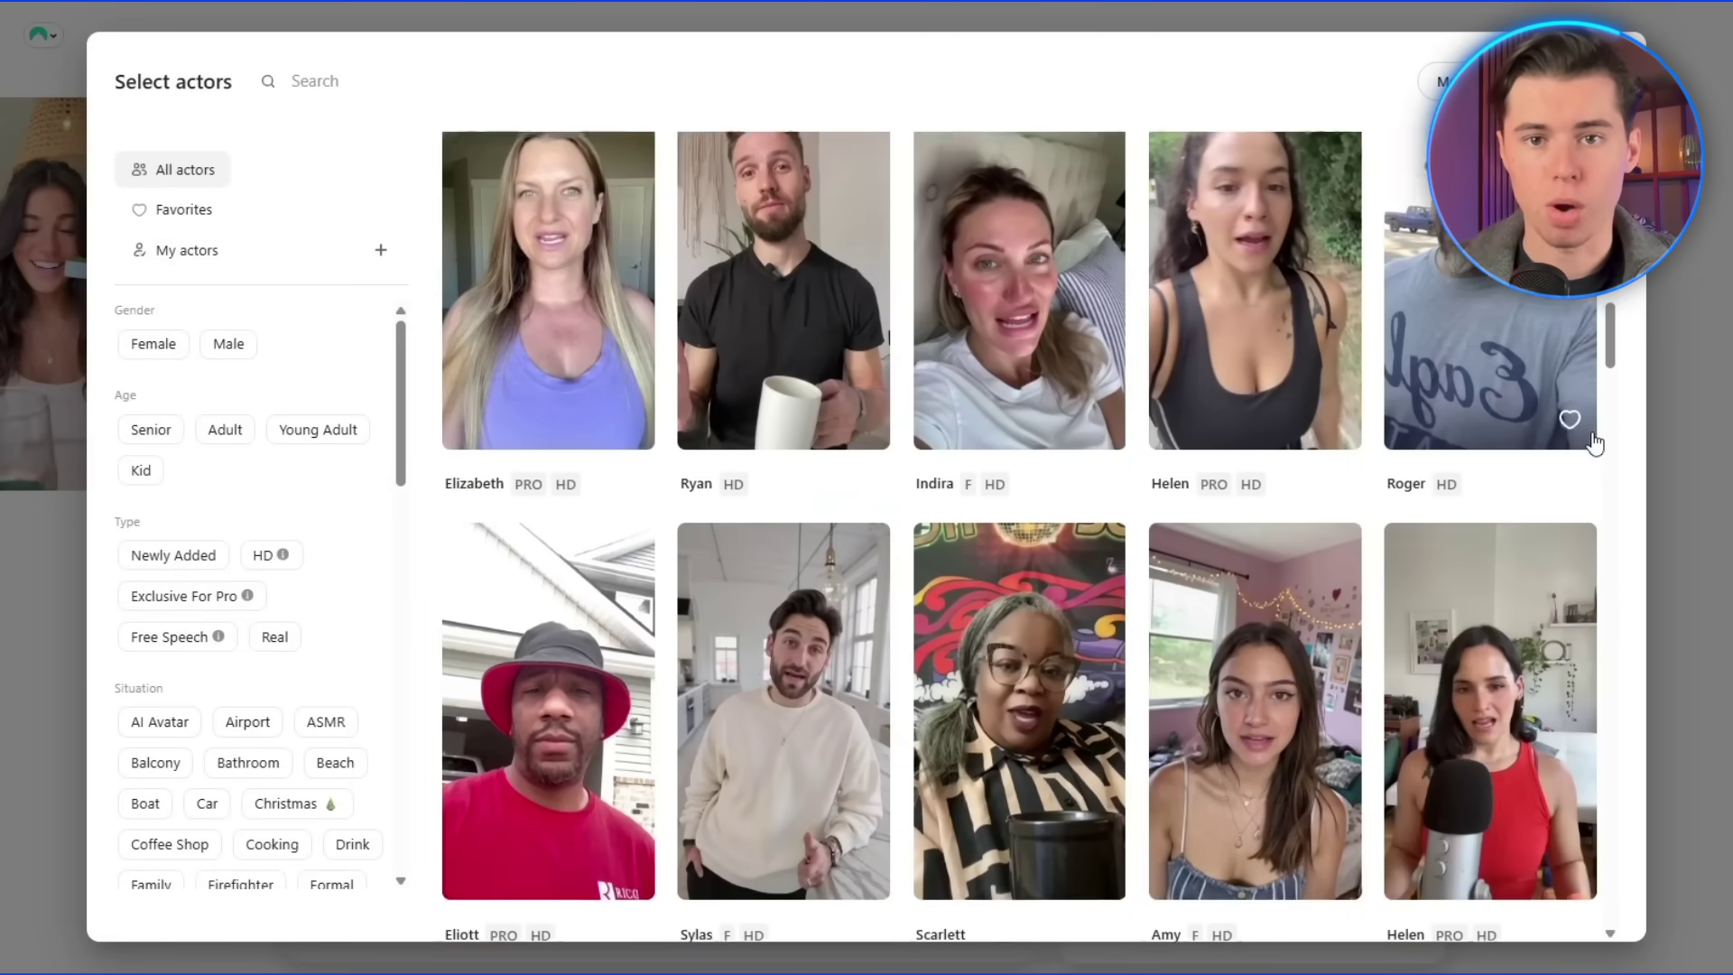
pyautogui.scroll(-3, 1594, 442)
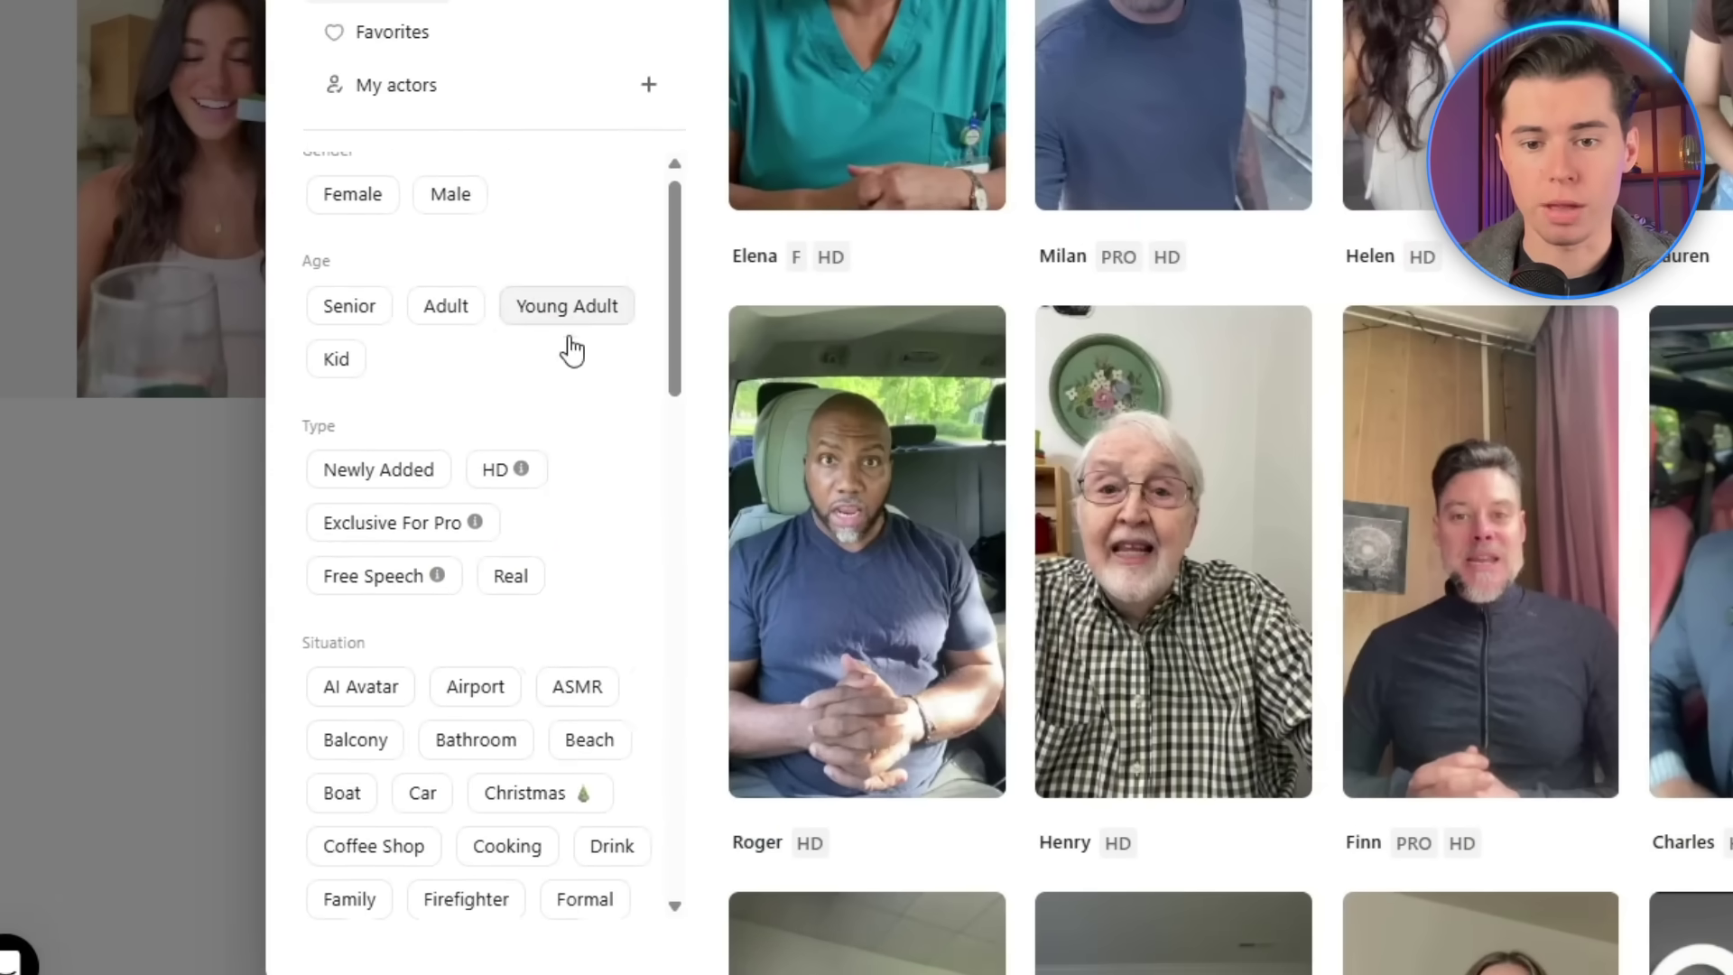
pyautogui.scroll(-3, 320, 447)
pyautogui.scroll(-1, 605, 368)
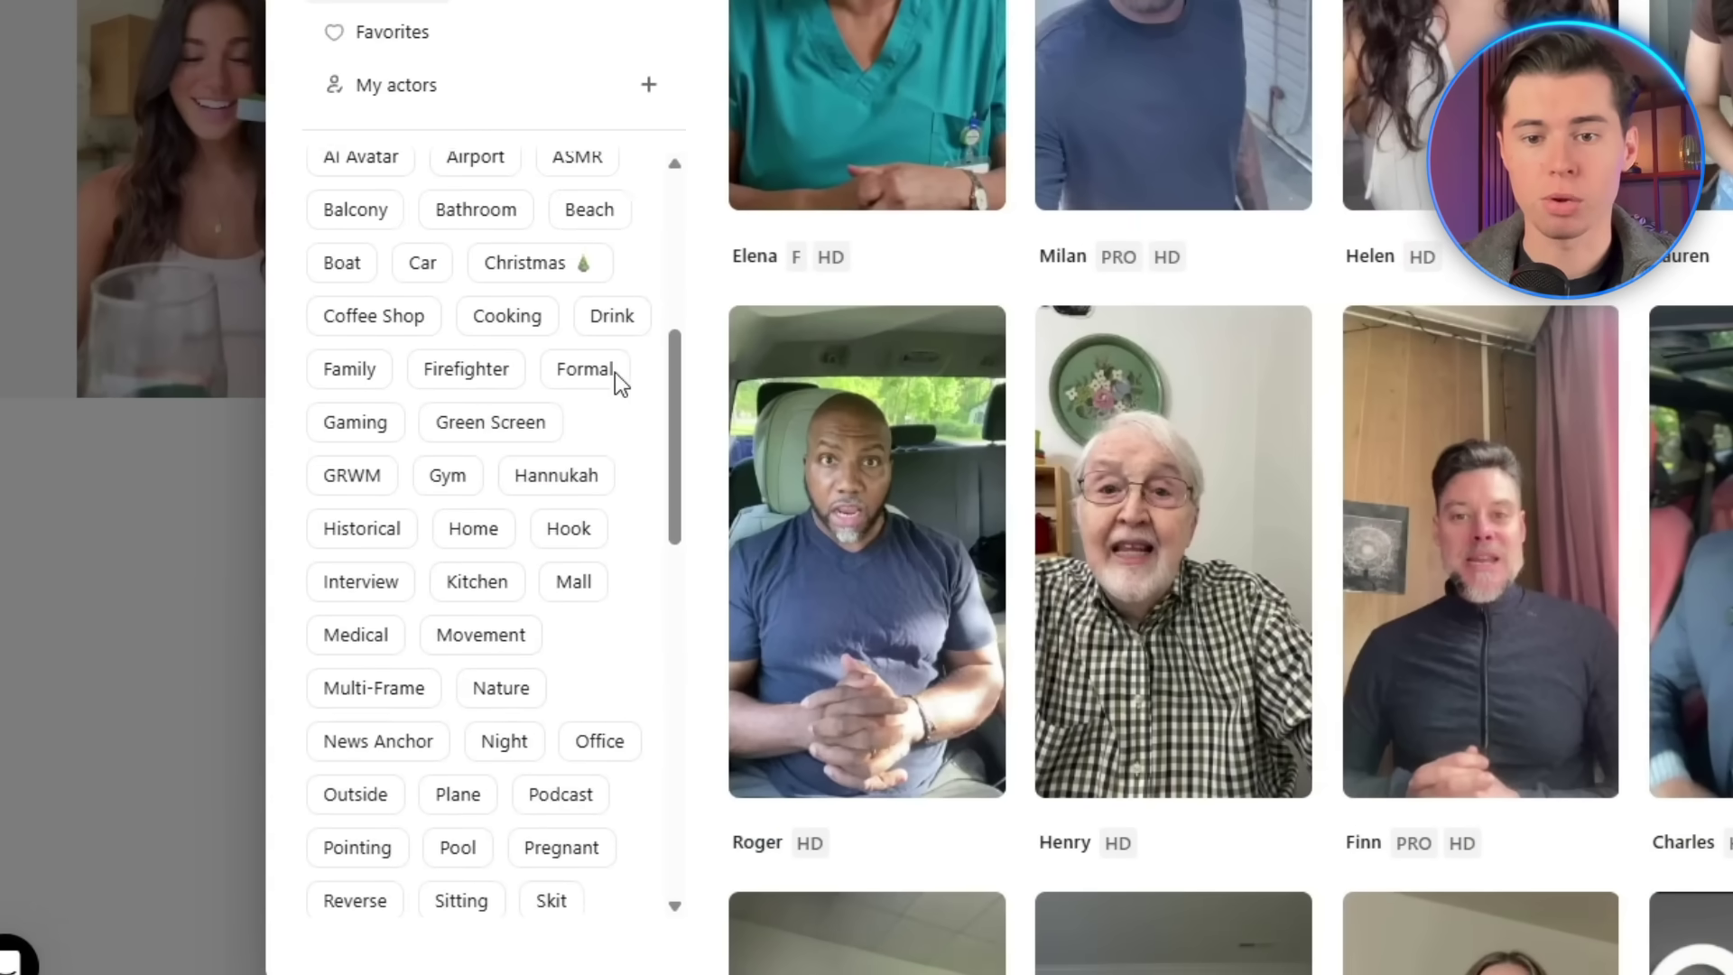
pyautogui.scroll(5, 615, 372)
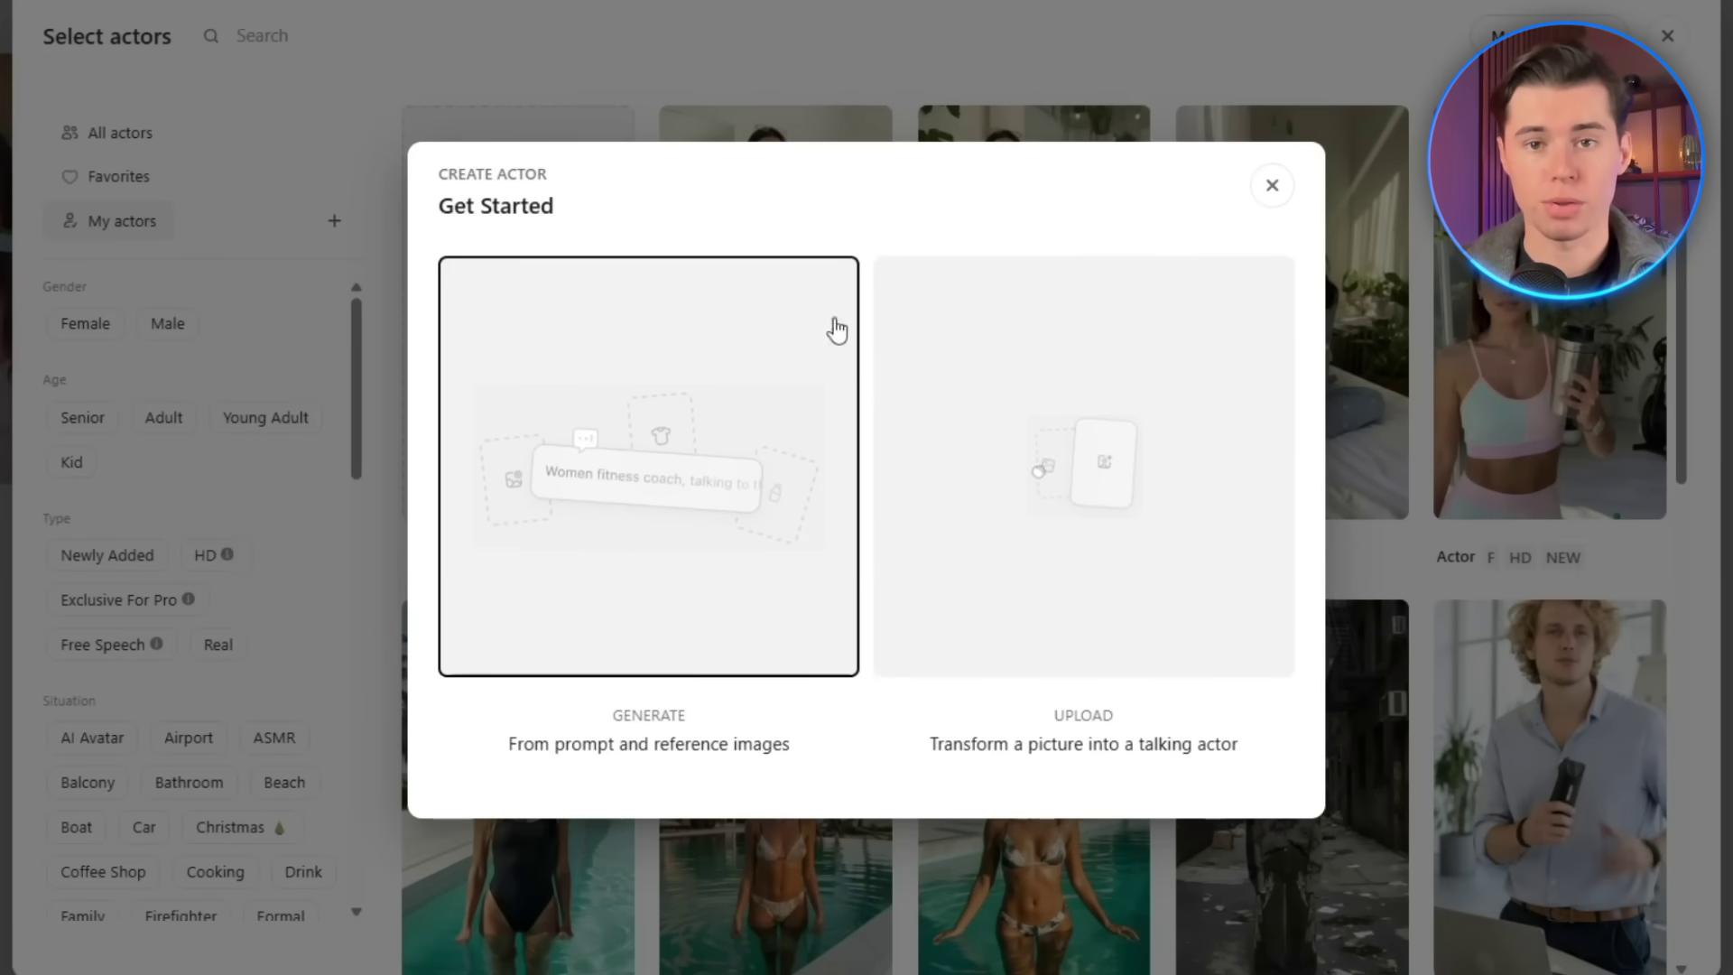
# Step: Generate actor images of a young natural-looking girl in bed and pick the second one
pyautogui.click(678, 354)
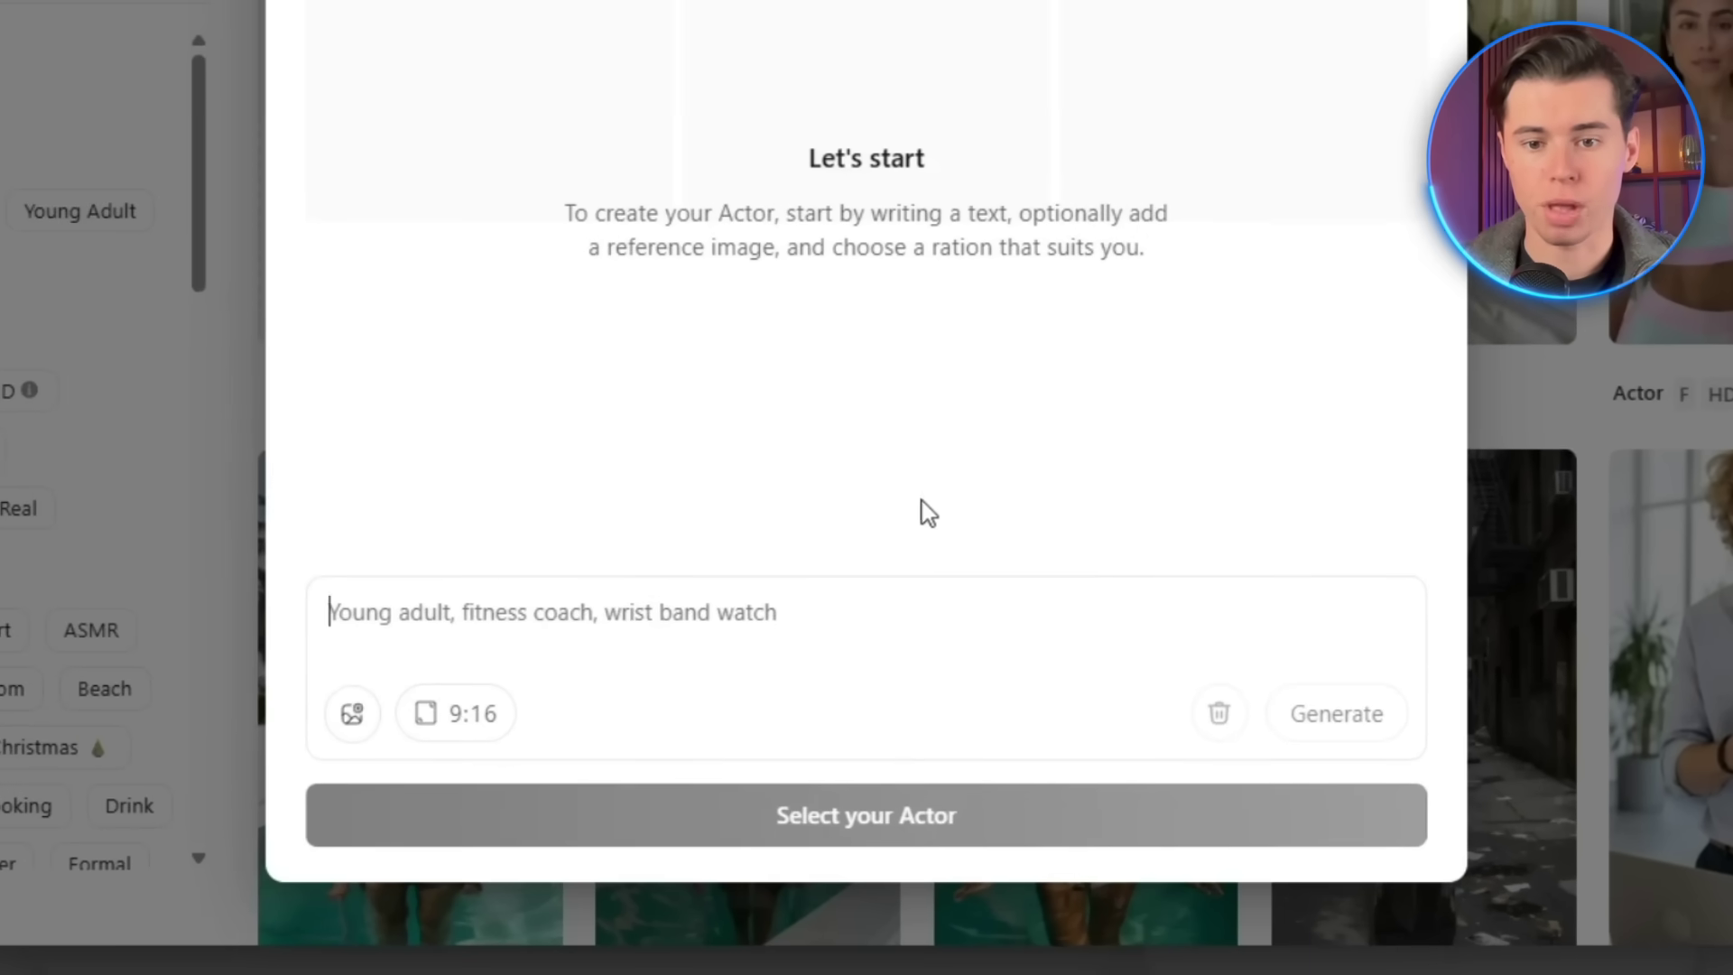
pyautogui.write('a young, natural looking girl sitting in her bed wearing pajamas.')
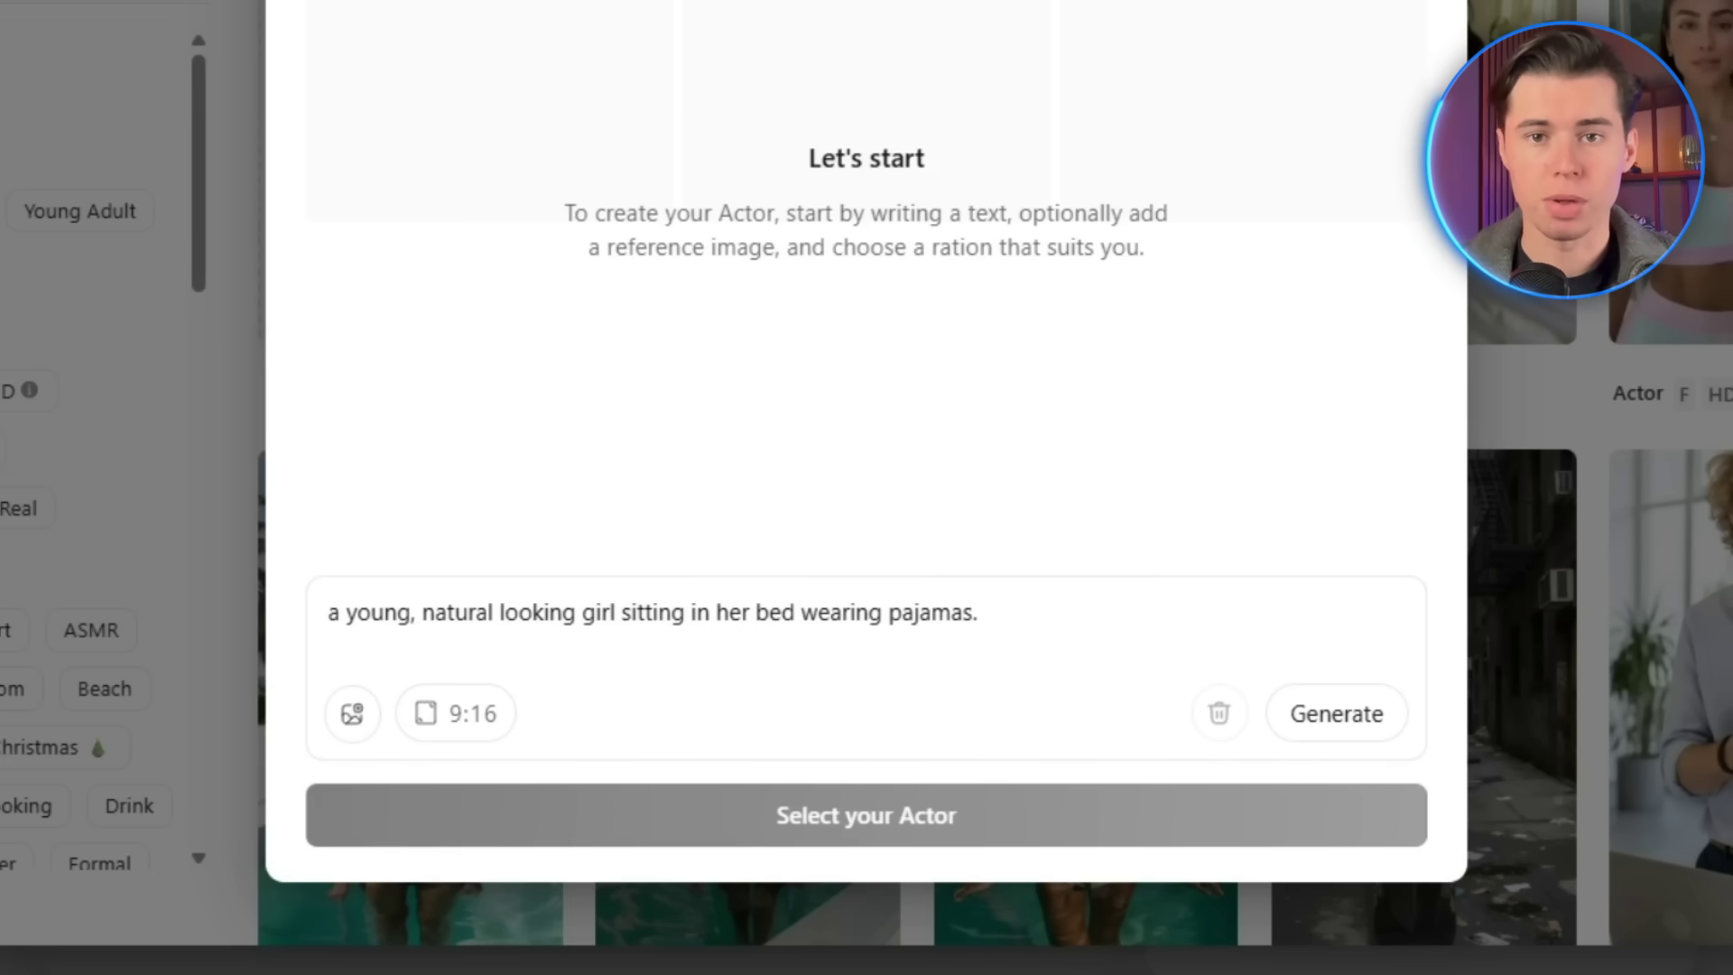
pyautogui.click(1336, 726)
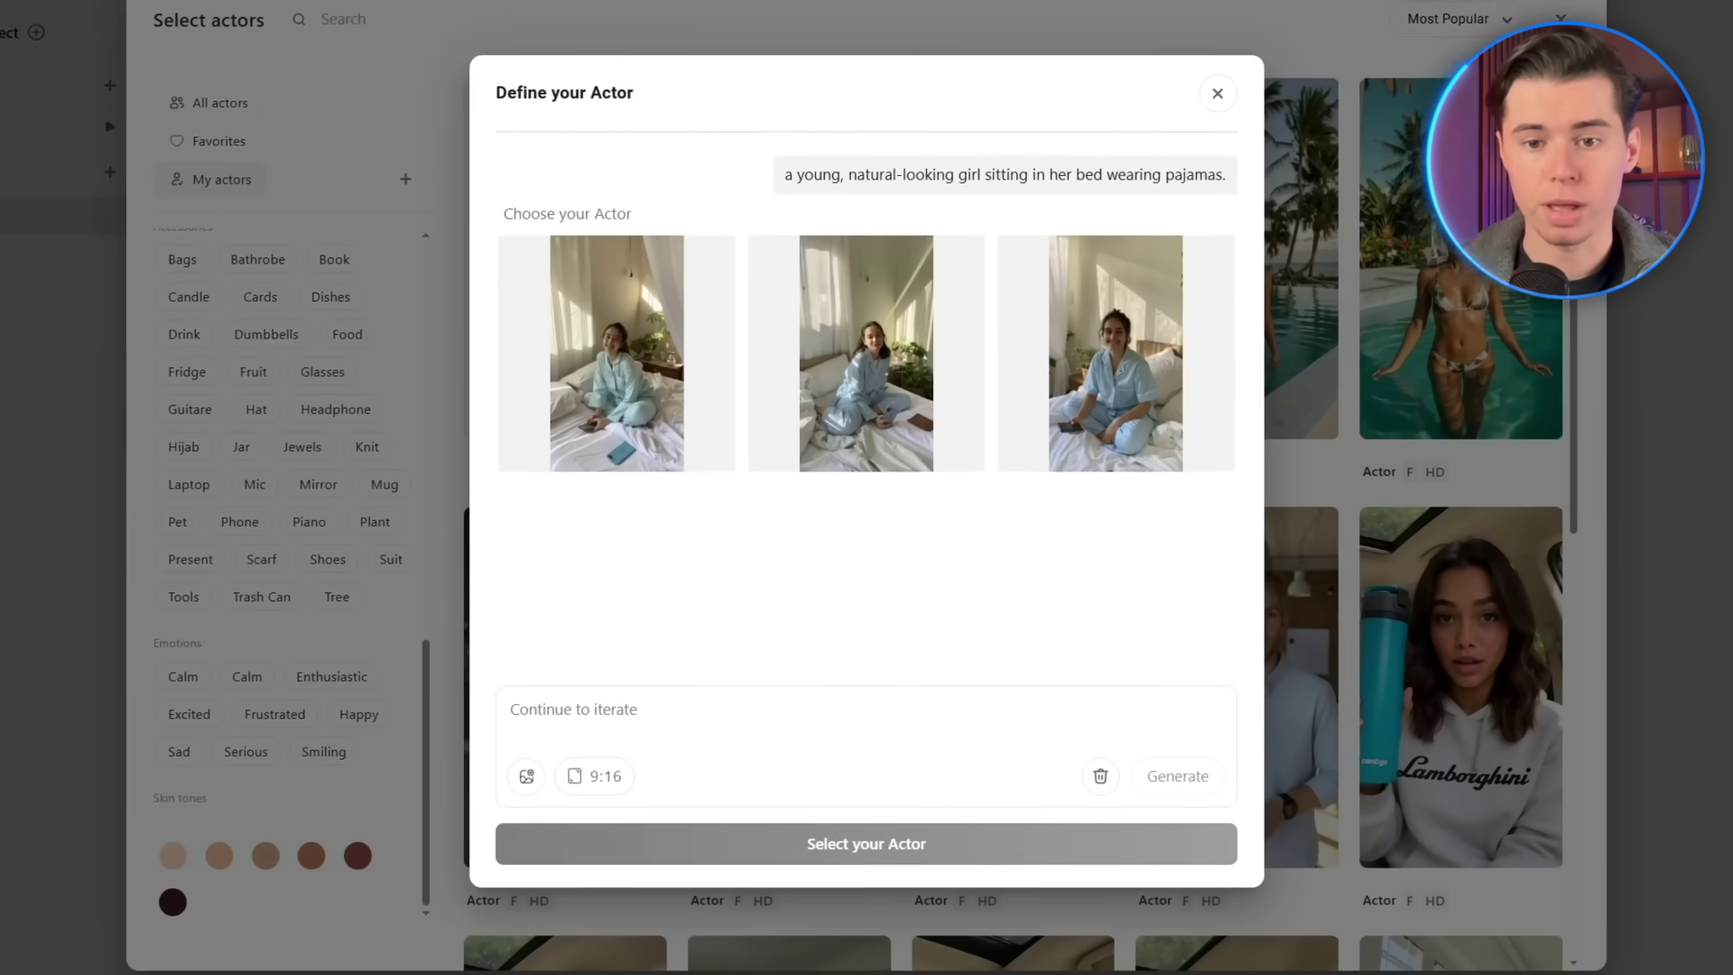
pyautogui.moveTo(1336, 71)
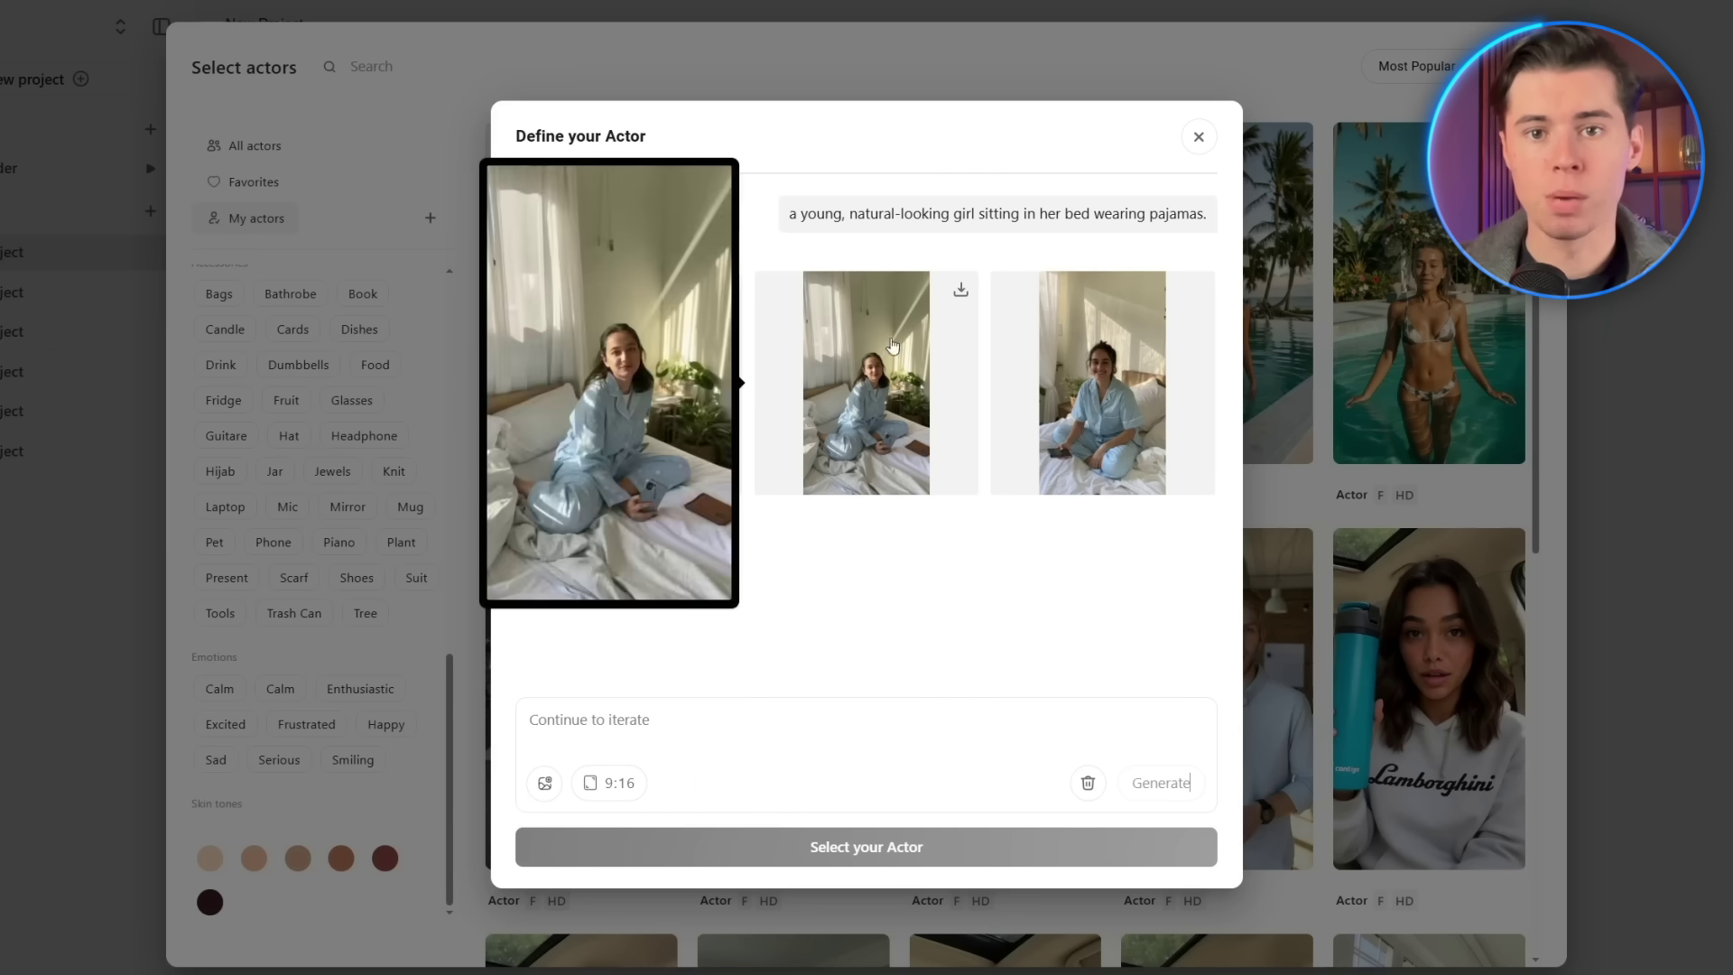
pyautogui.click(867, 374)
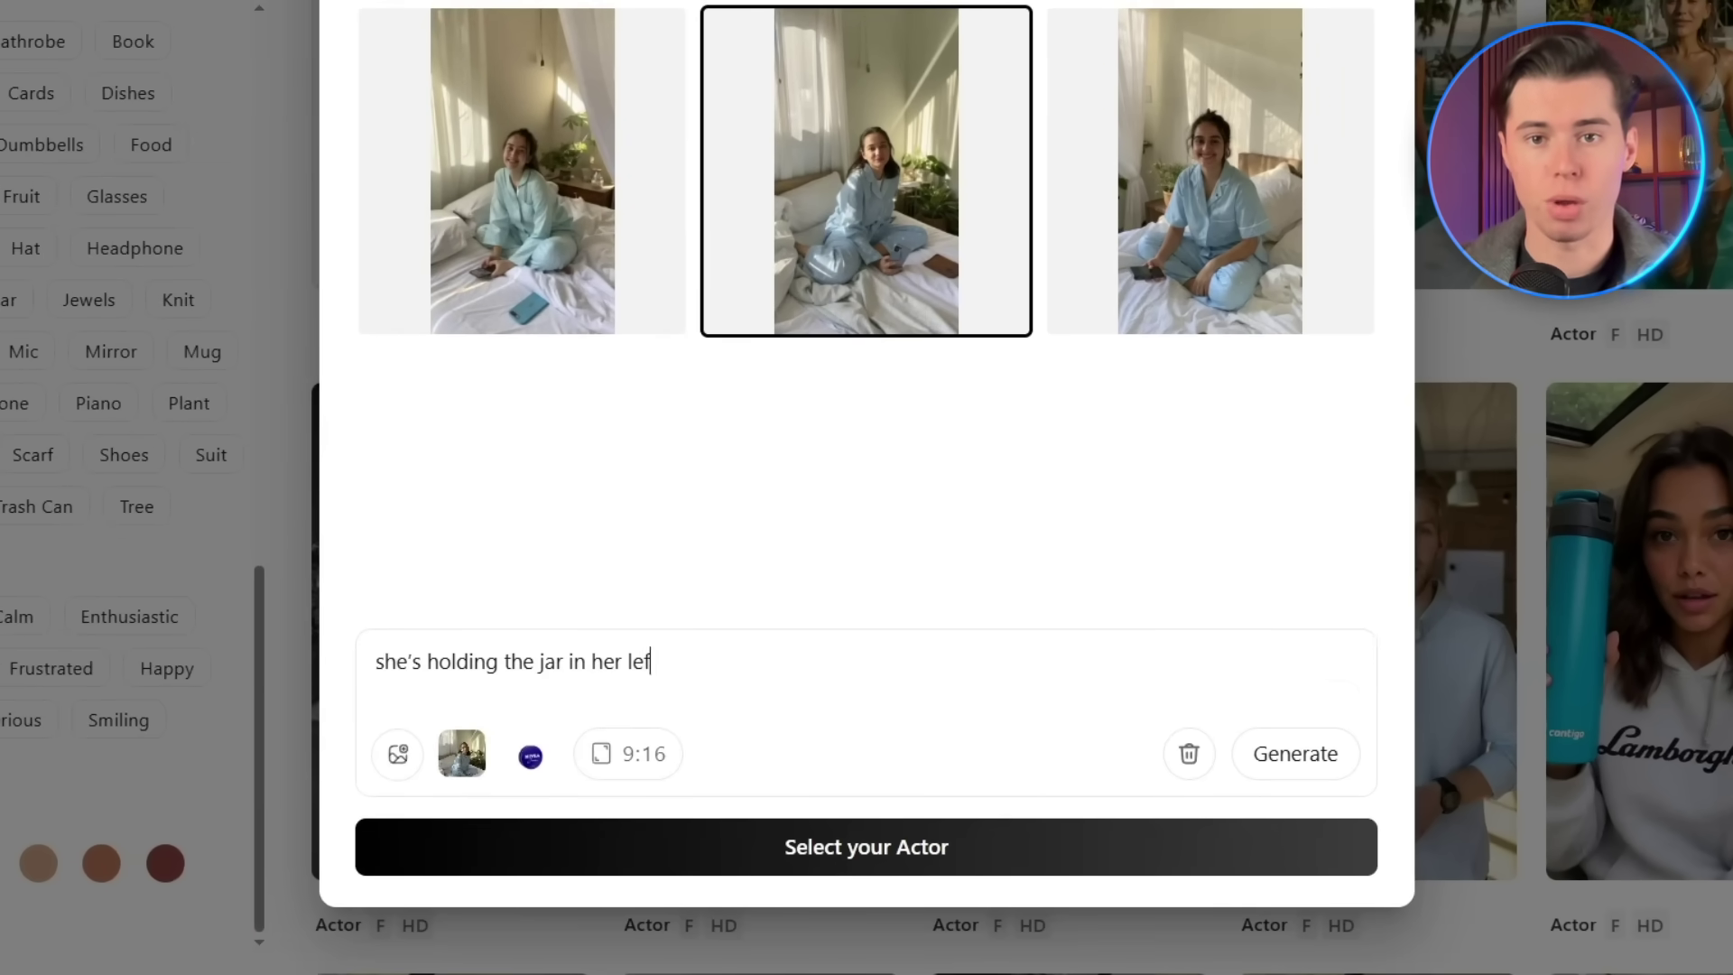
# Step: Regenerate the actor holding the blue jar and save the third image as the actor
pyautogui.click(1322, 761)
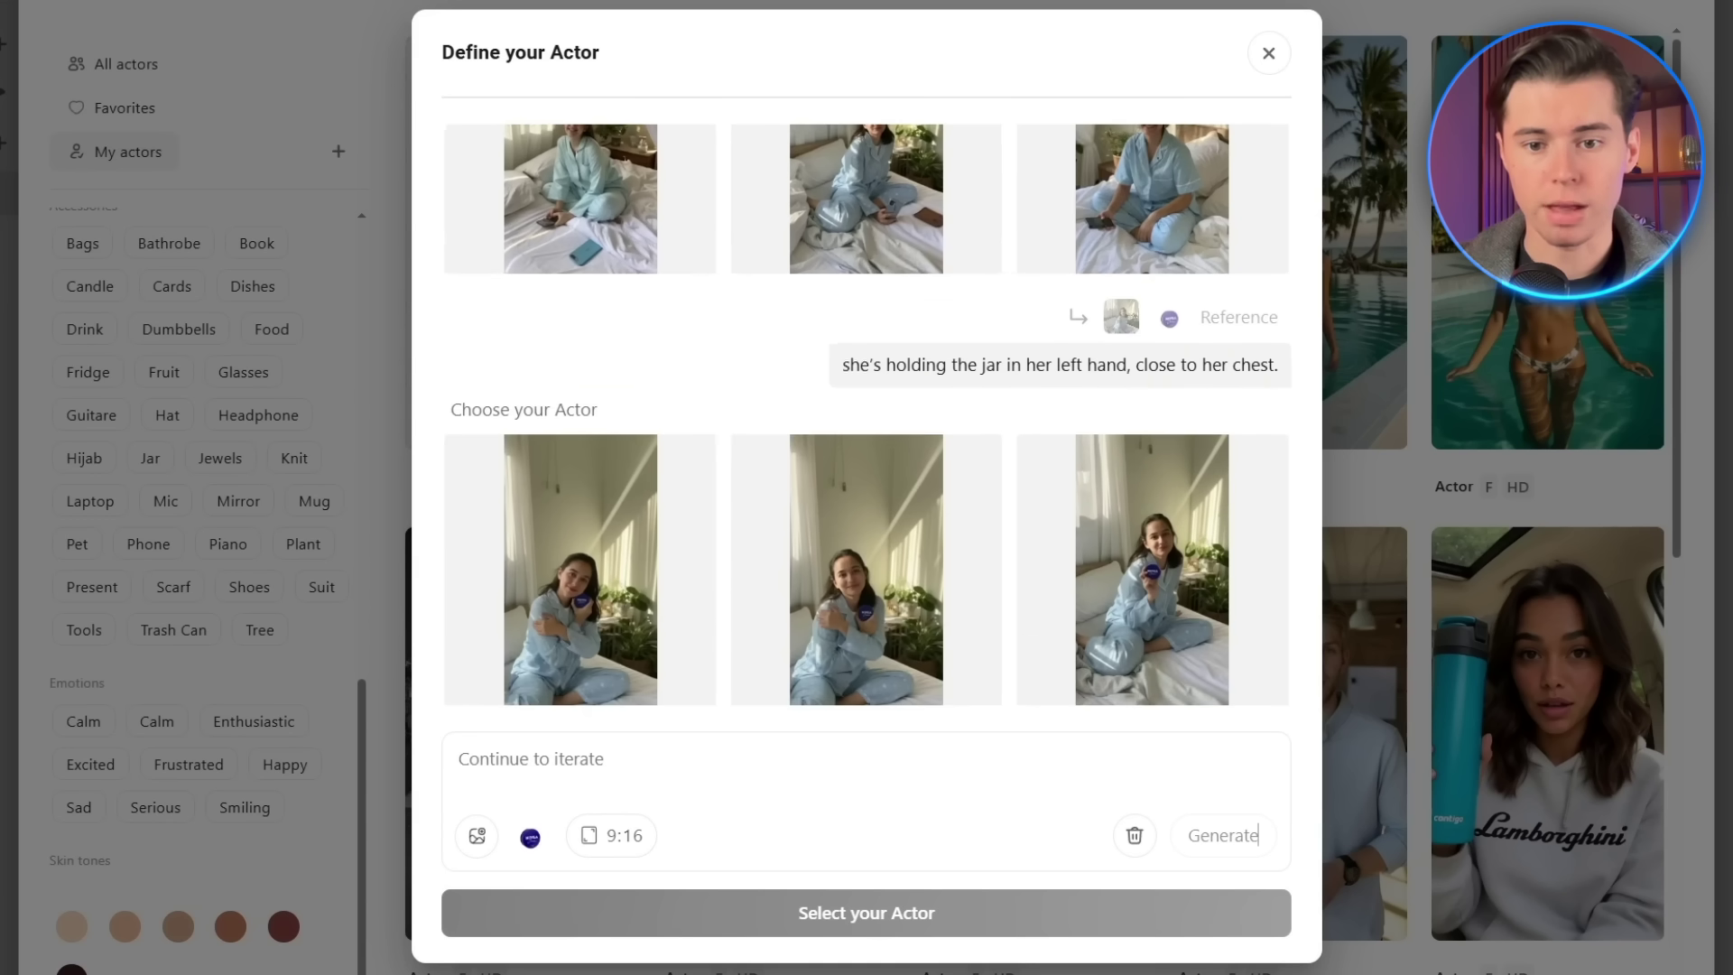
pyautogui.moveTo(1099, 542)
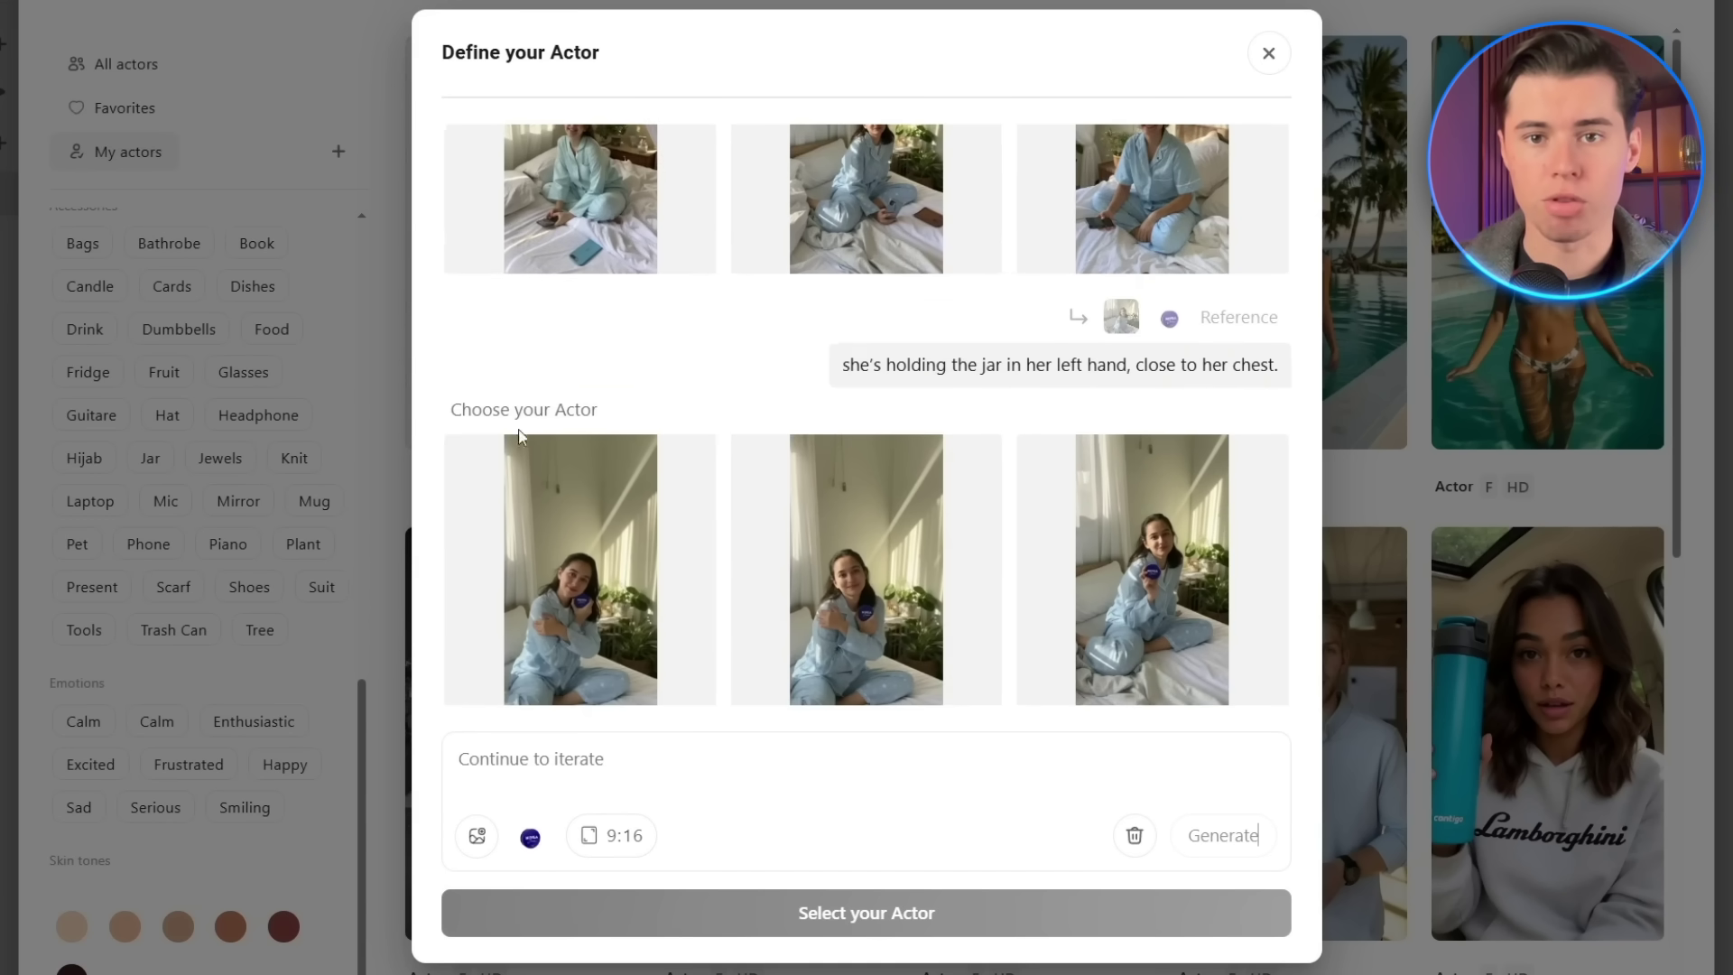
pyautogui.click(1171, 596)
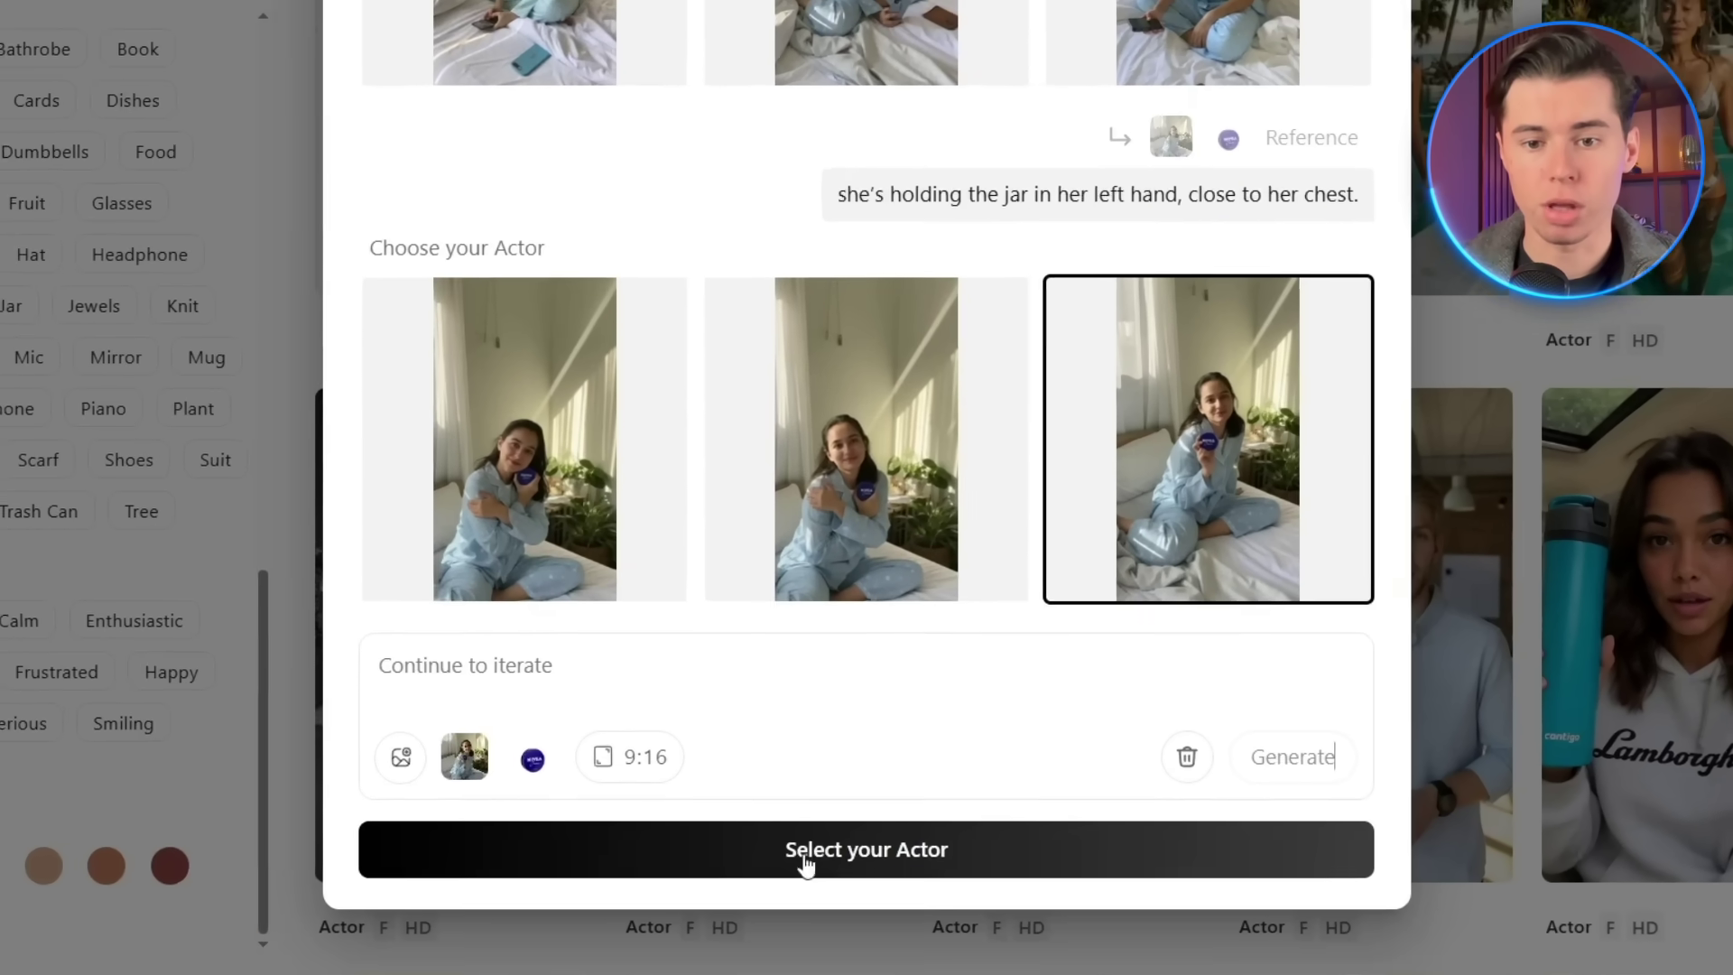
pyautogui.click(859, 910)
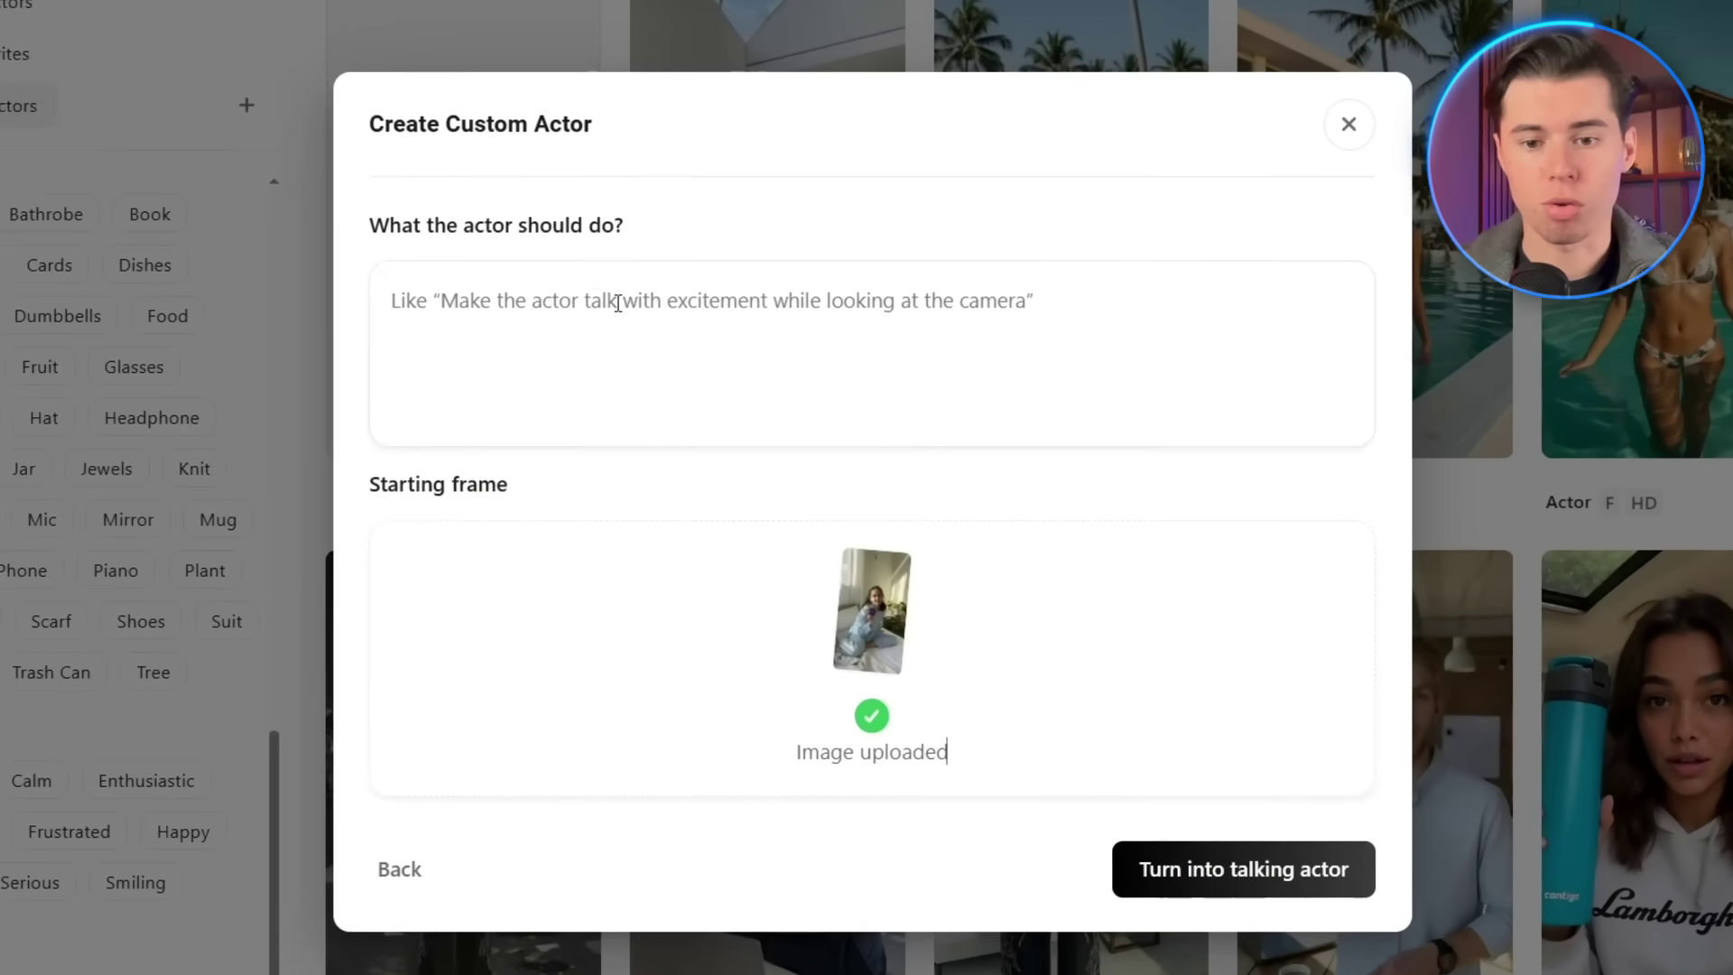
# Step: Describe the actor's action, turn her into a talking actor, and pick an American-accent voice
pyautogui.click(618, 303)
pyautogui.write('She naturally promotes the product')
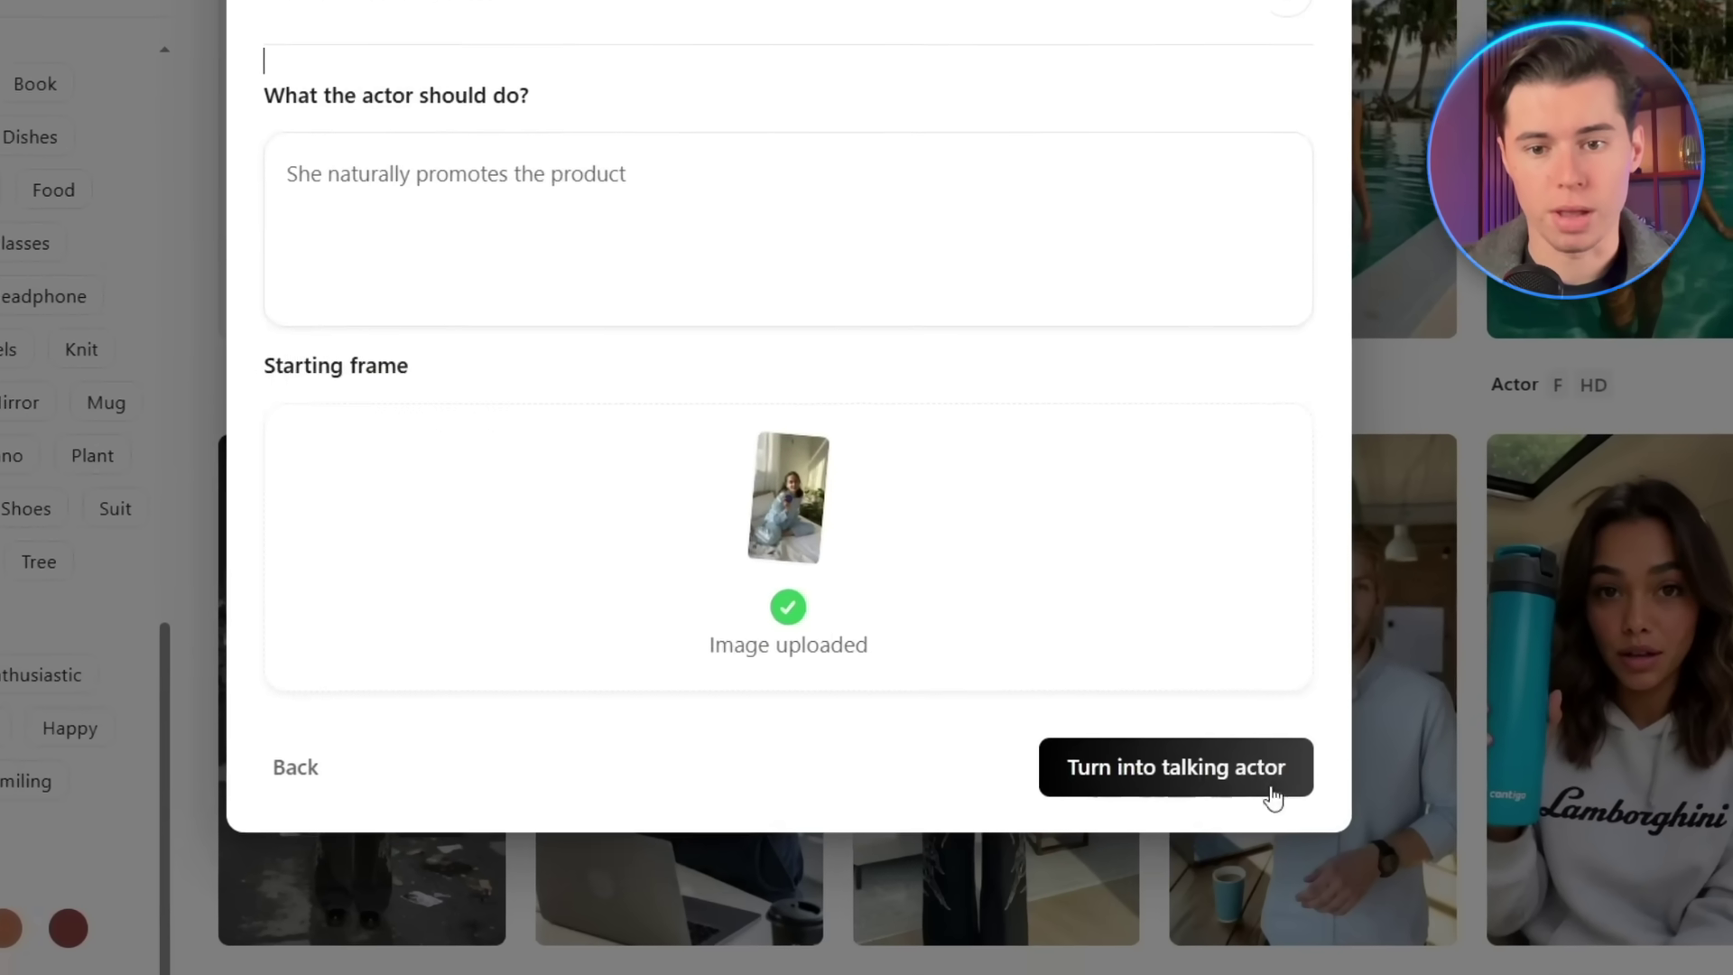
pyautogui.click(1345, 895)
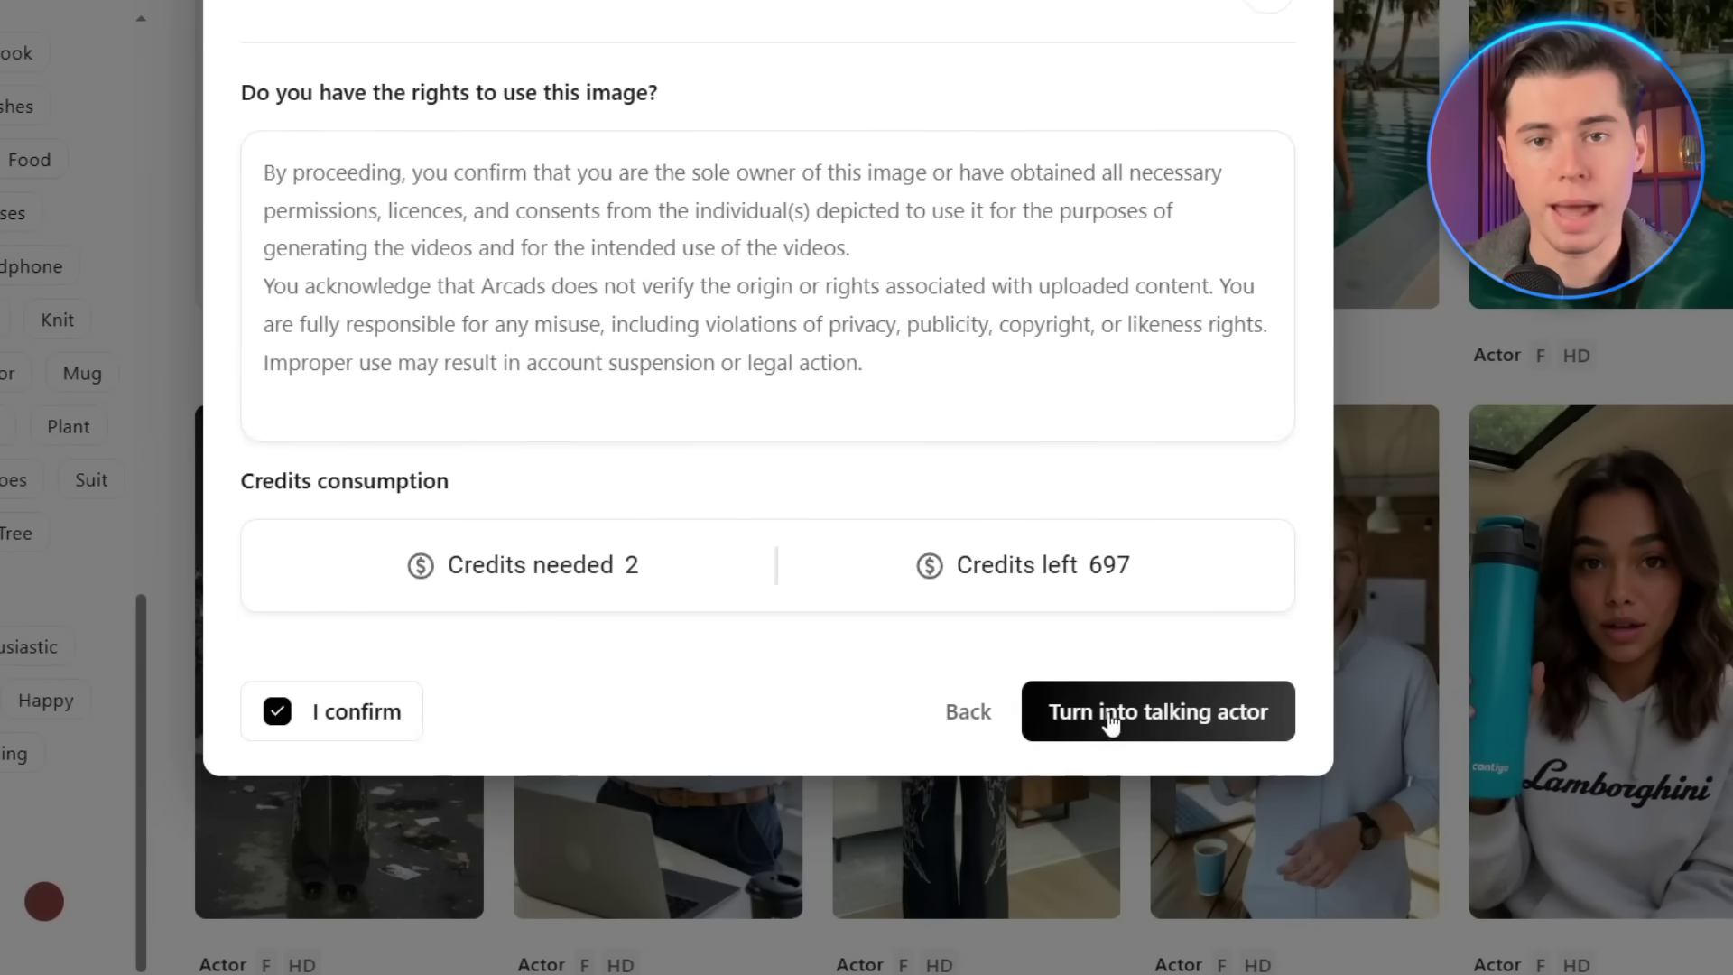
pyautogui.click(1110, 717)
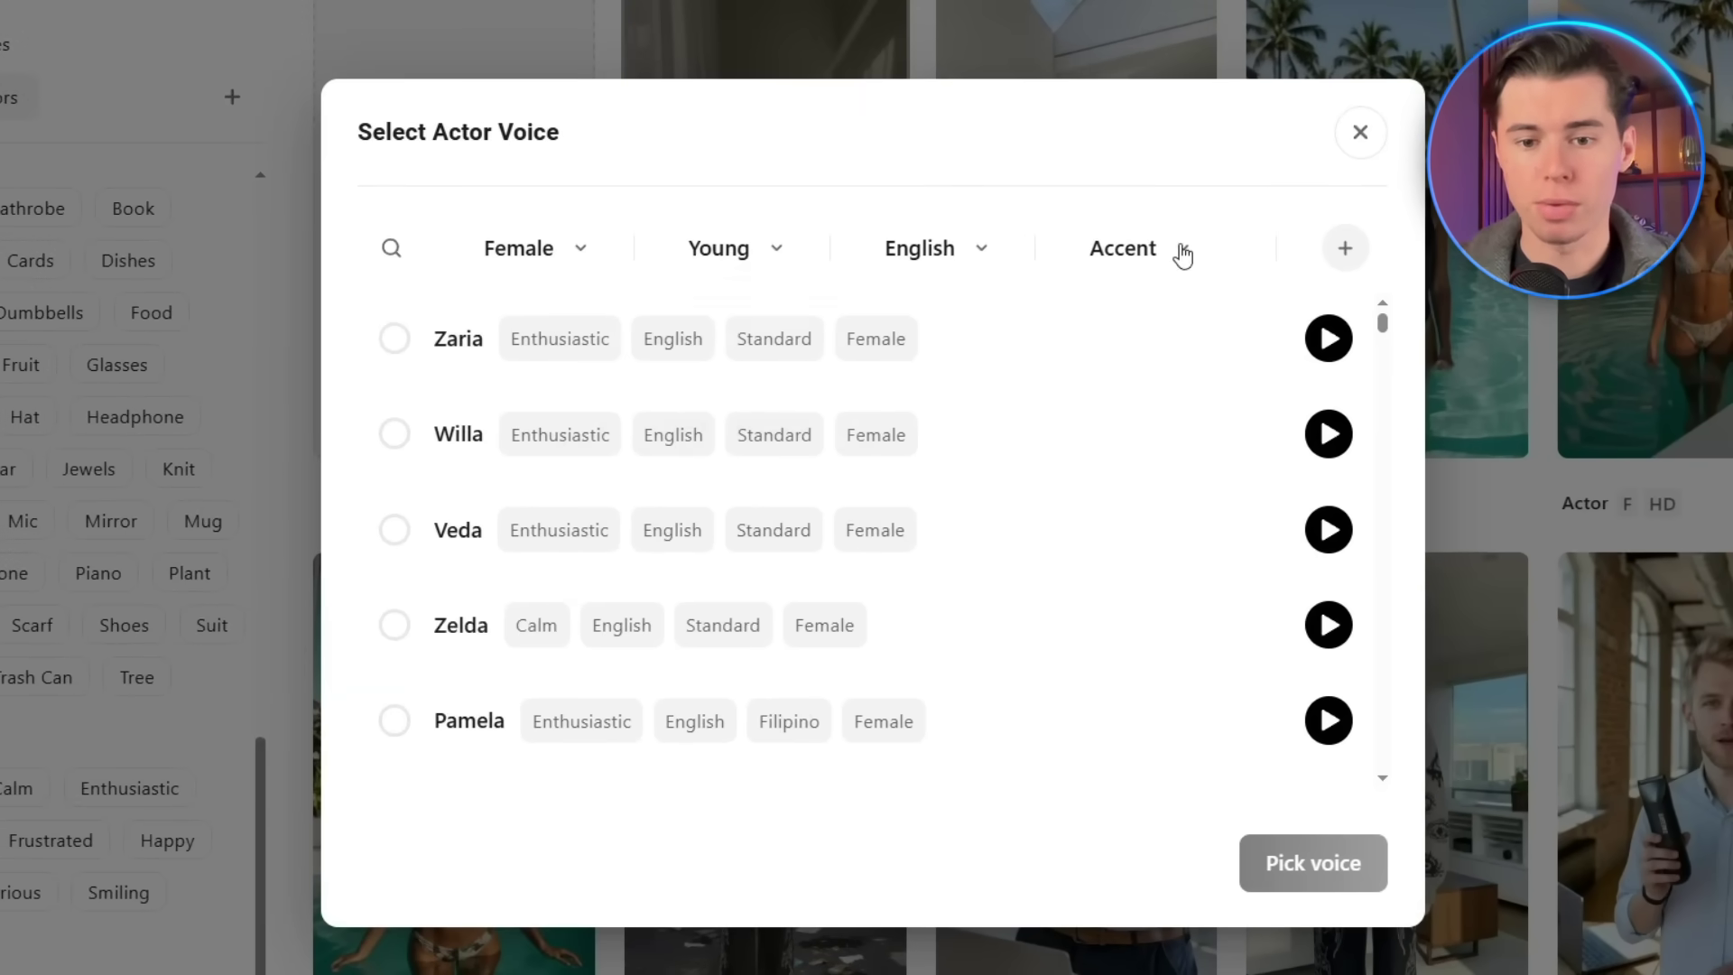
pyautogui.click(1183, 251)
pyautogui.click(1036, 27)
pyautogui.moveTo(1382, 333); pyautogui.dragTo(1365, 694)
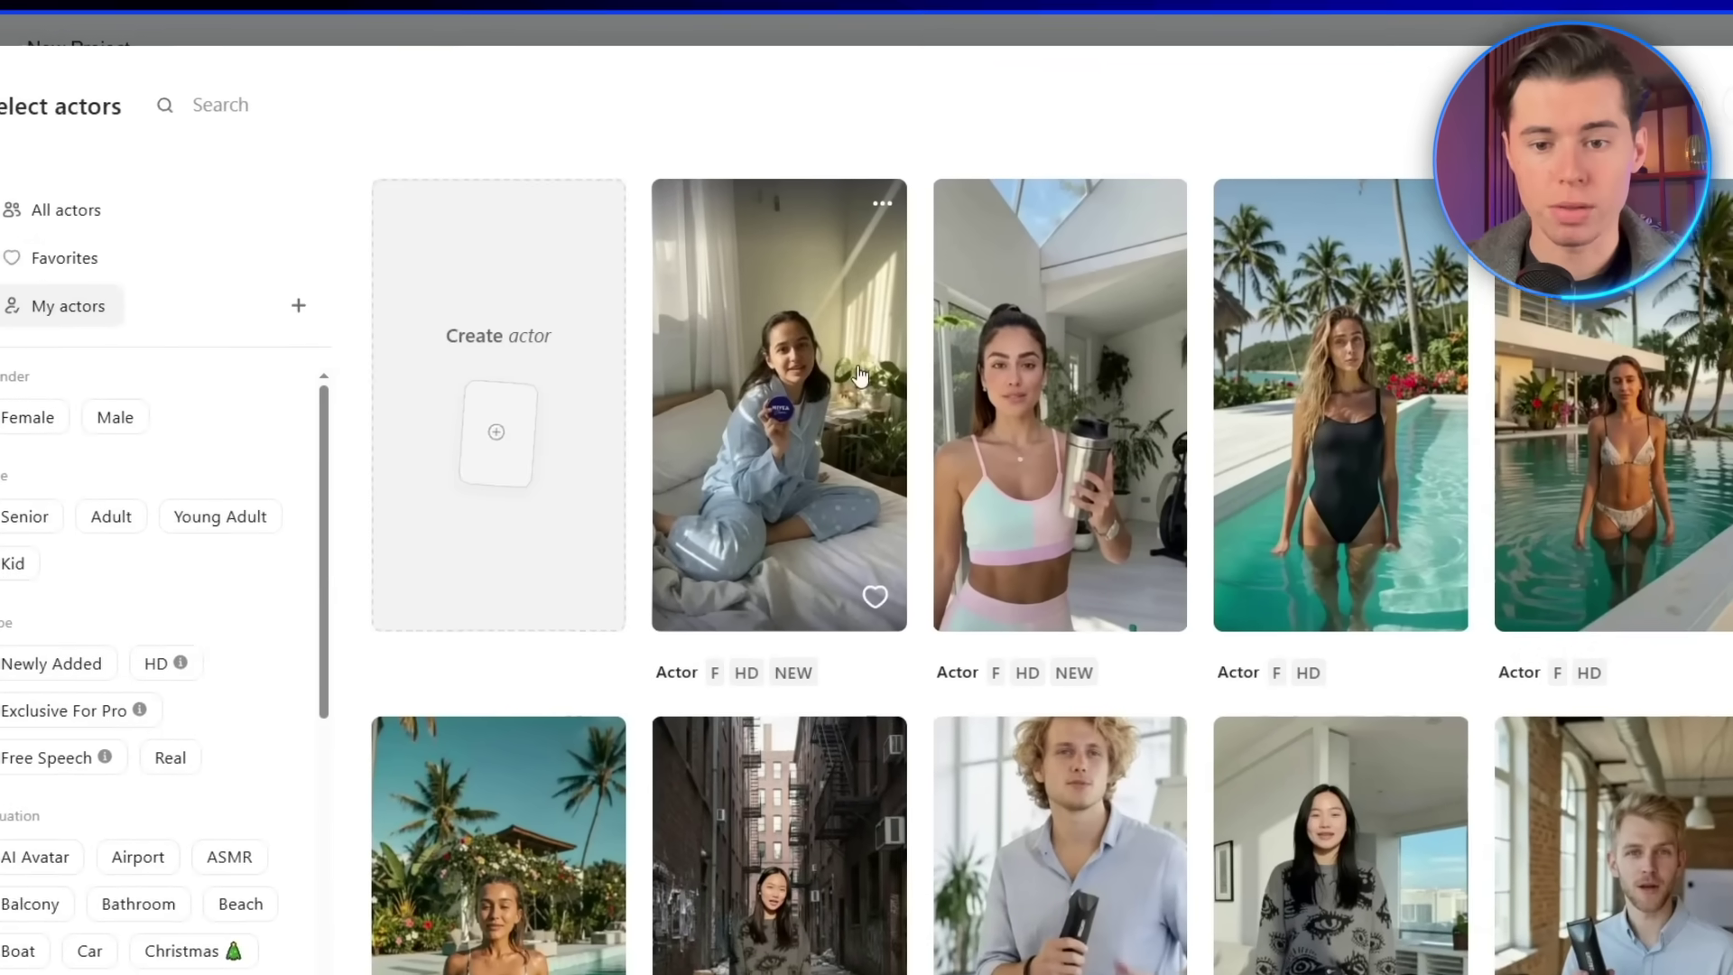
# Step: Generate casual-outfit and living-room sofa versions of the blue-tin actor
pyautogui.click(882, 210)
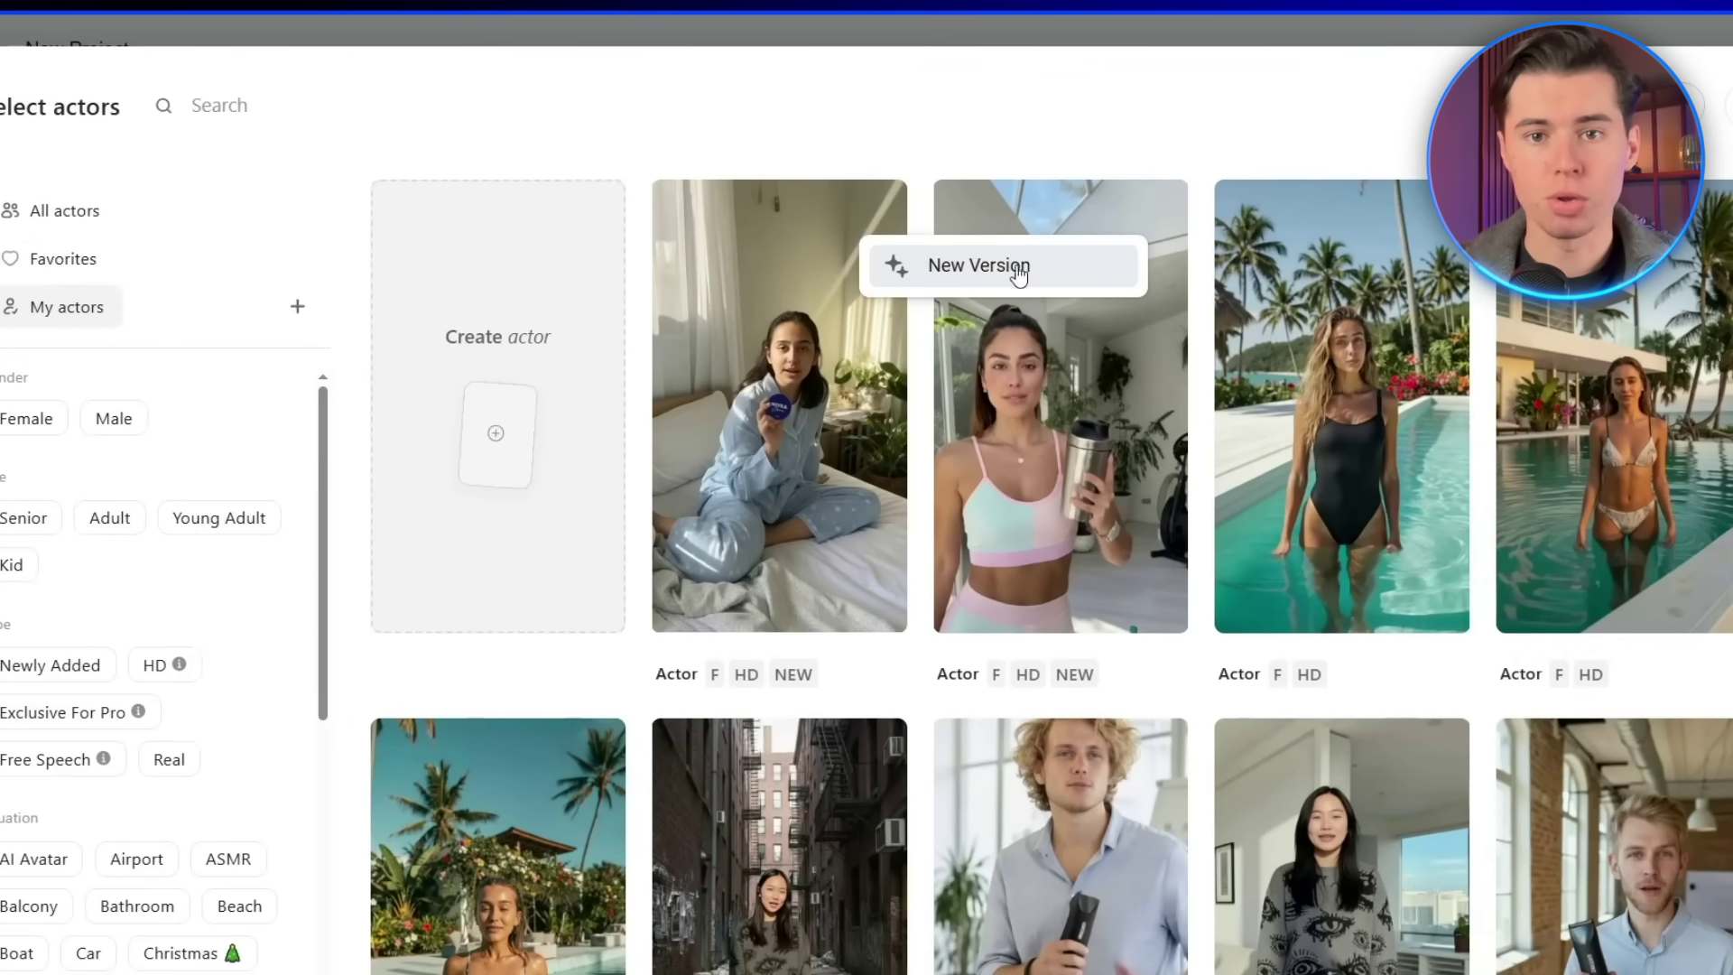
pyautogui.click(968, 270)
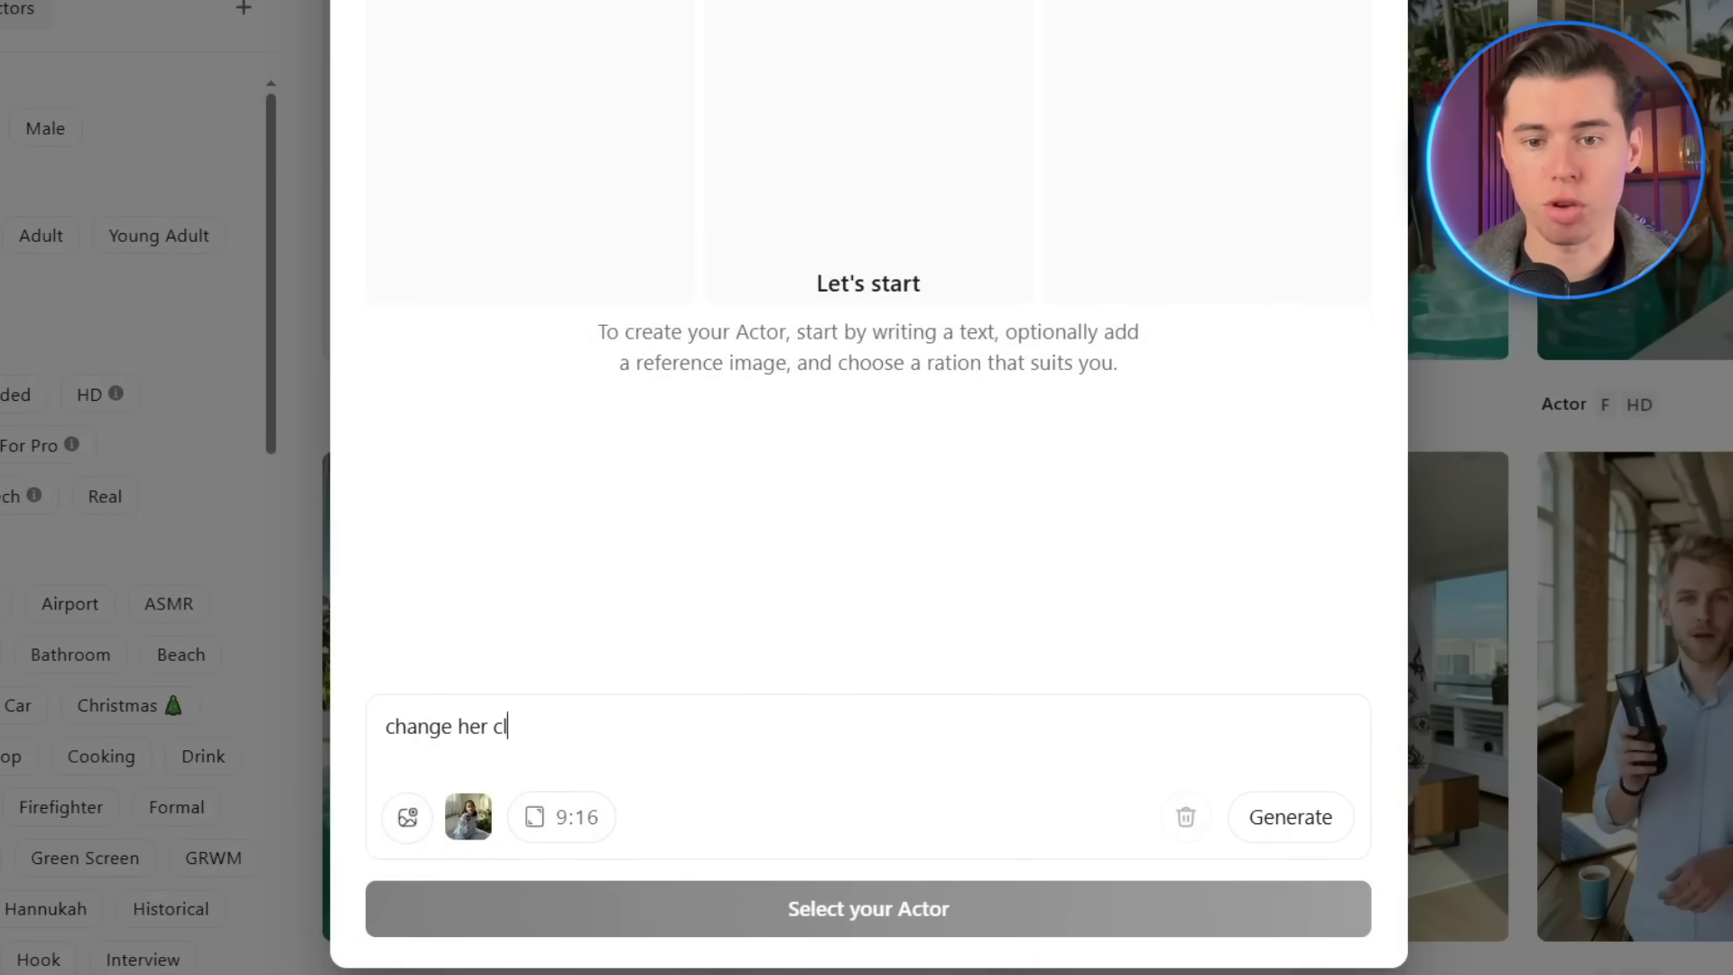
pyautogui.write('thes to a casual outfi')
pyautogui.press('Return')
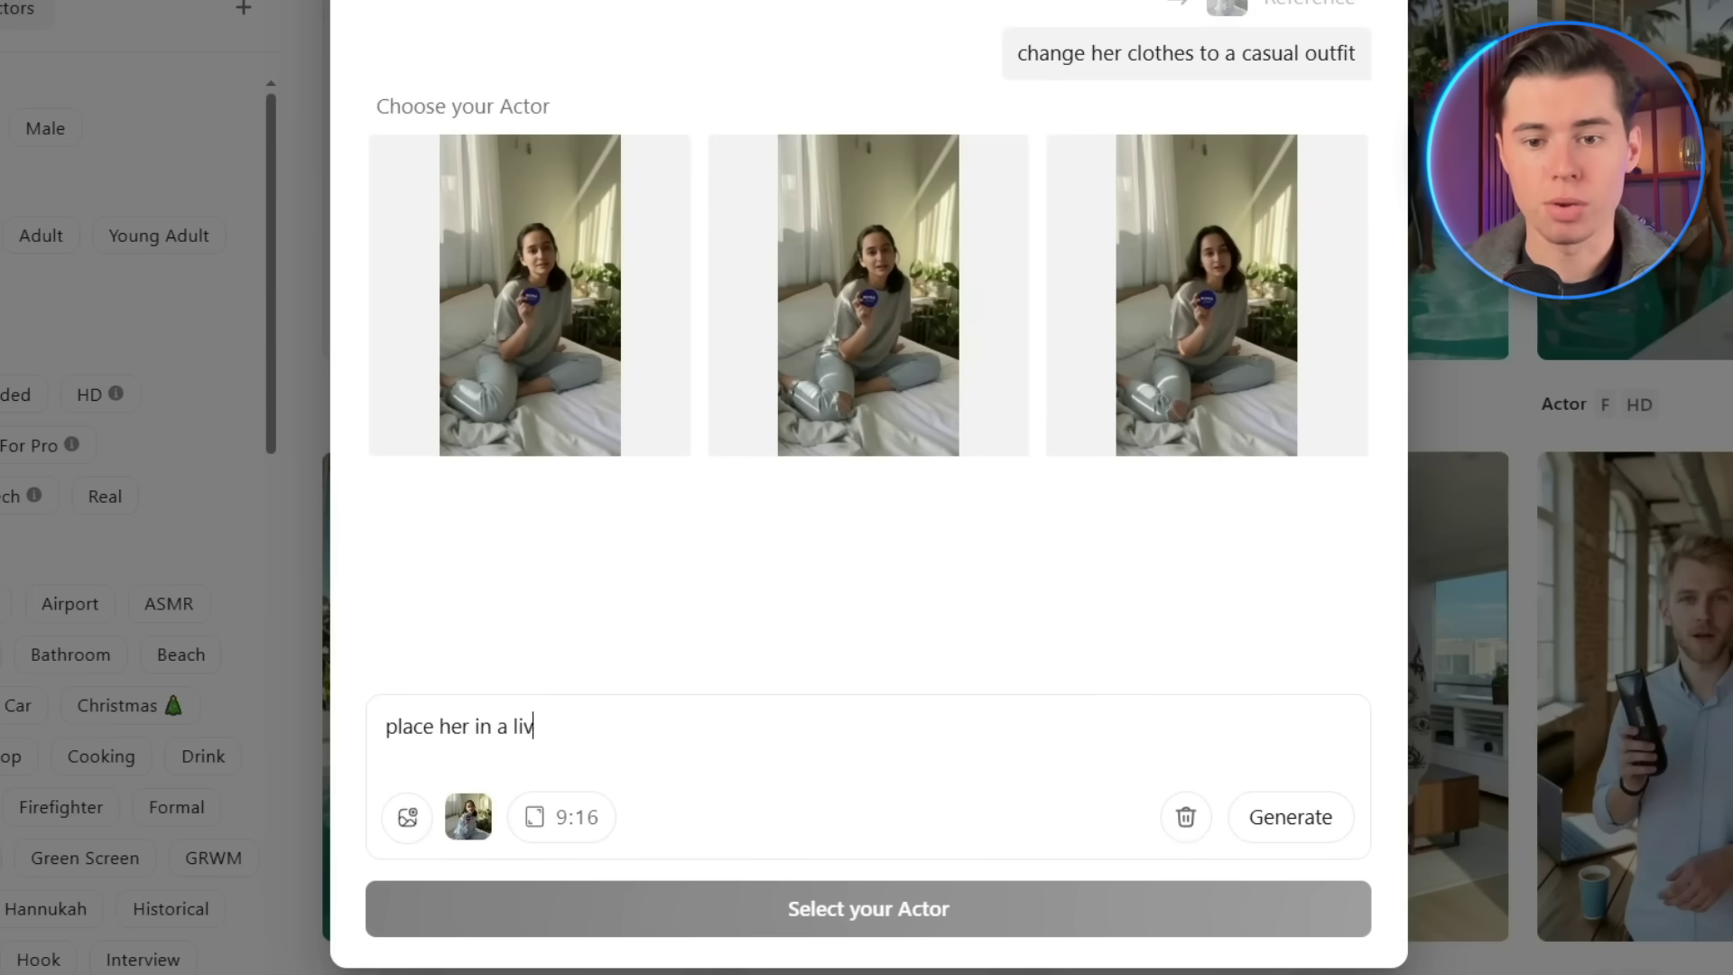
pyautogui.click(1277, 814)
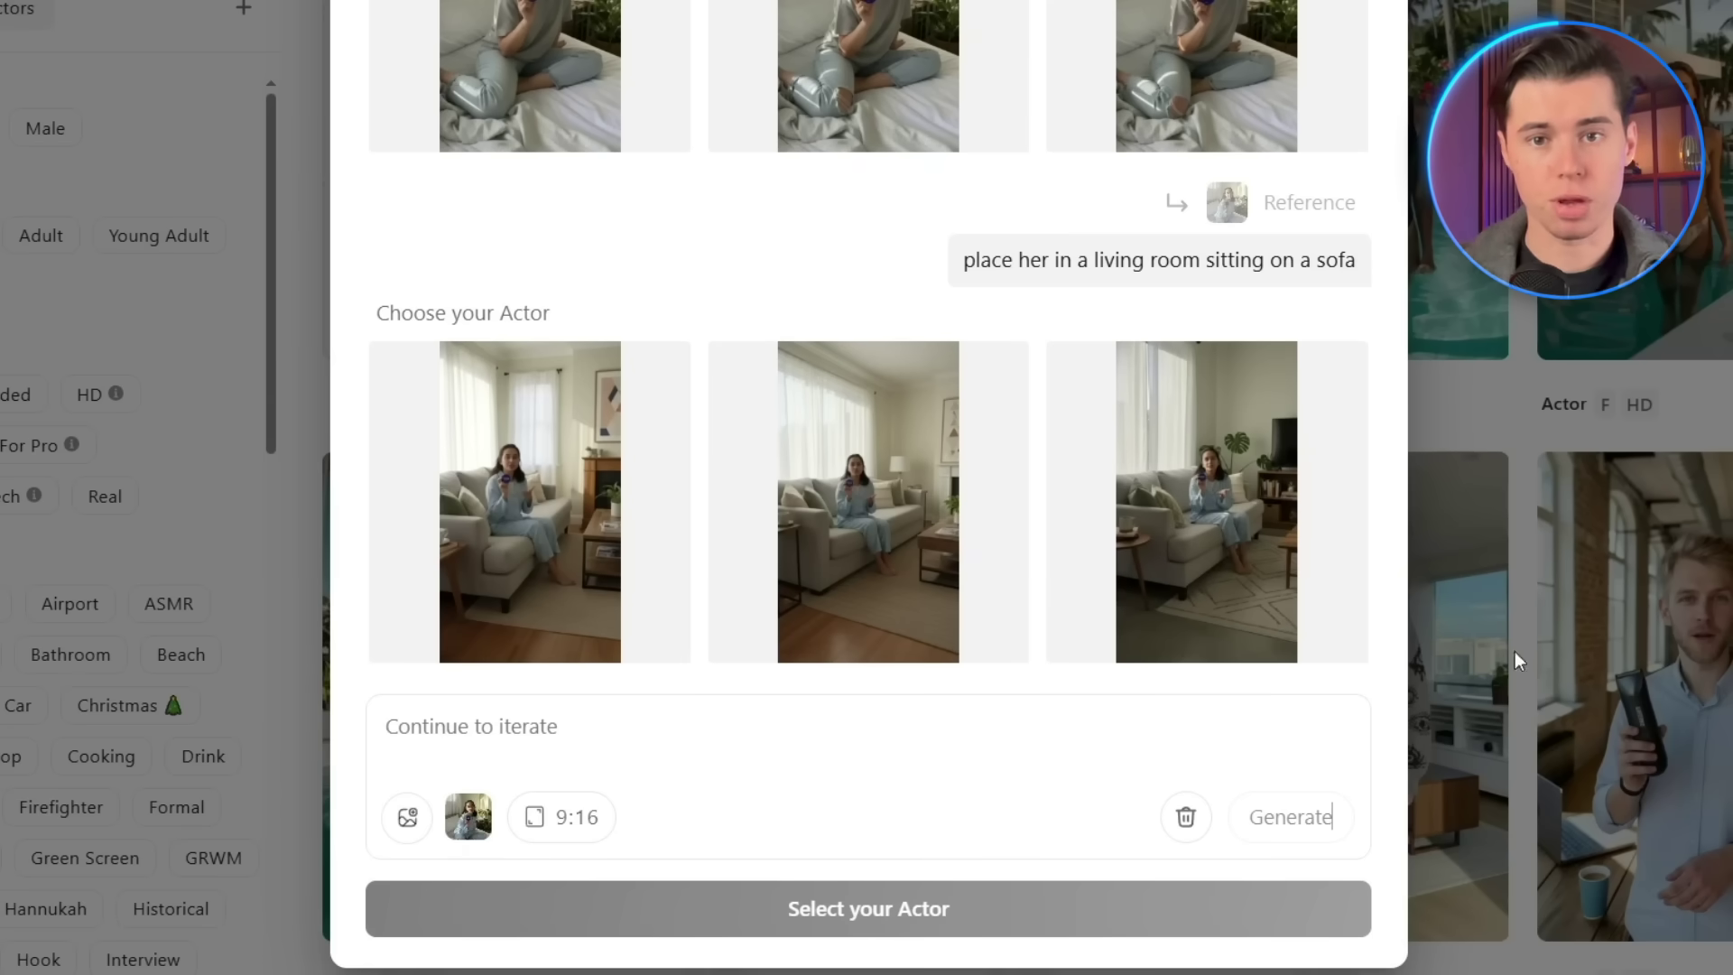
# Step: Close the actor designer and pick the pajama blue-tin actor for the ad
pyautogui.moveTo(1236, 516)
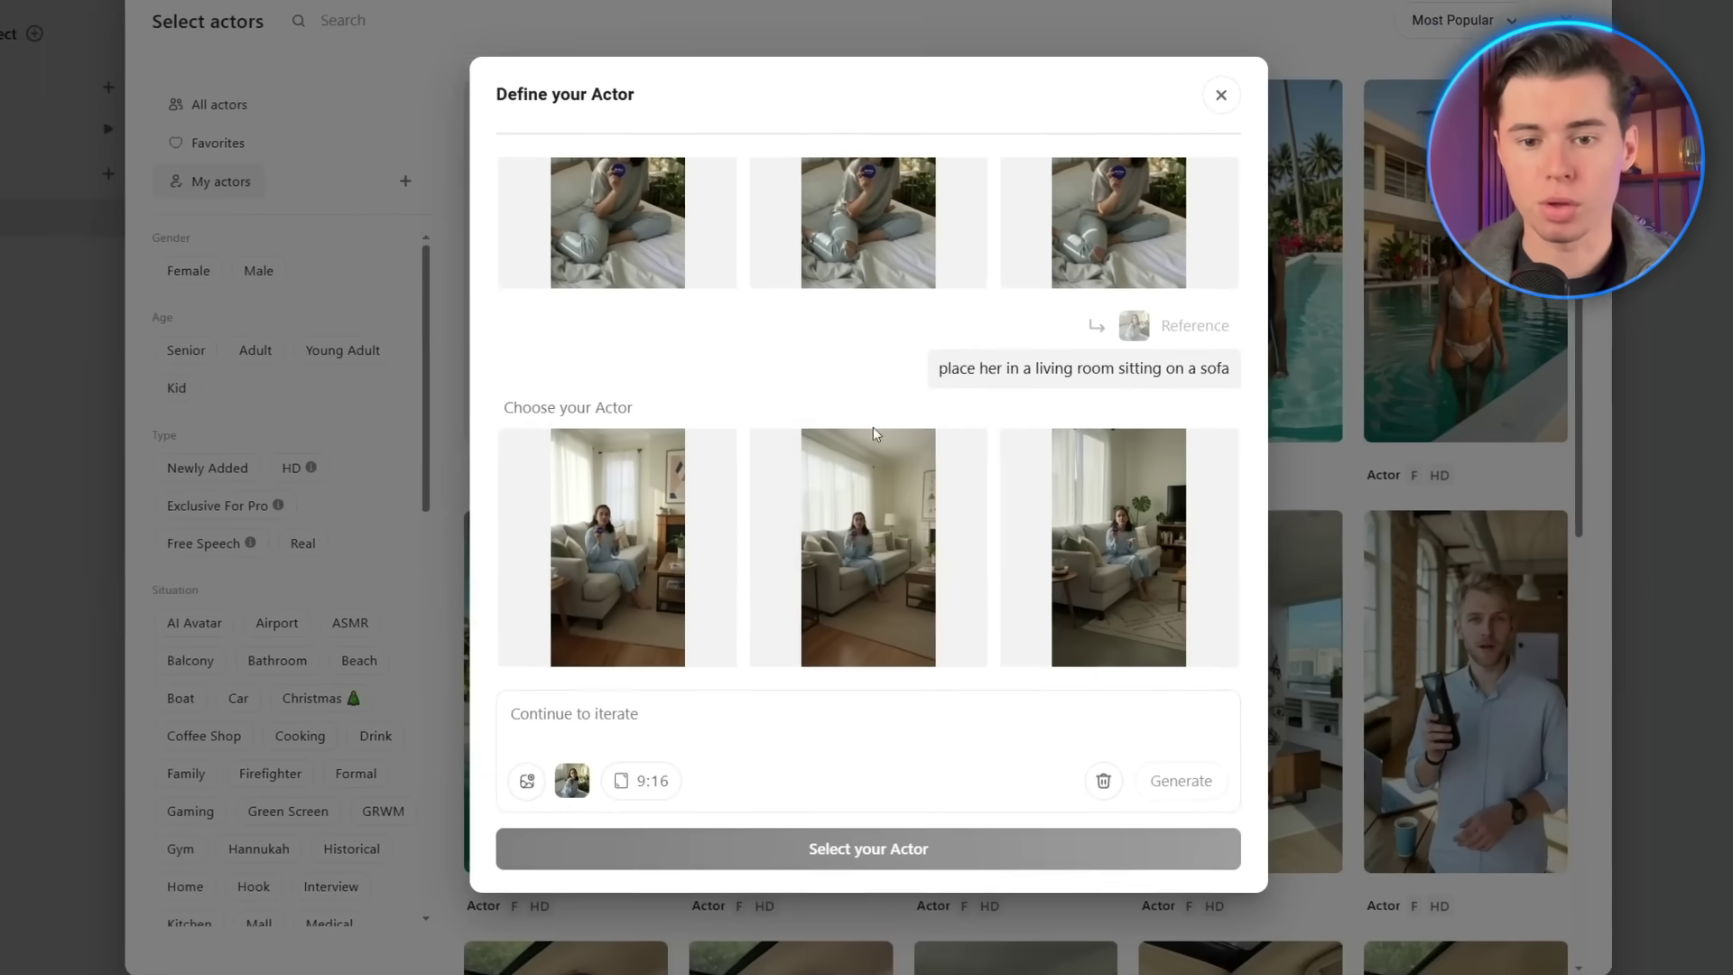
pyautogui.moveTo(871, 515)
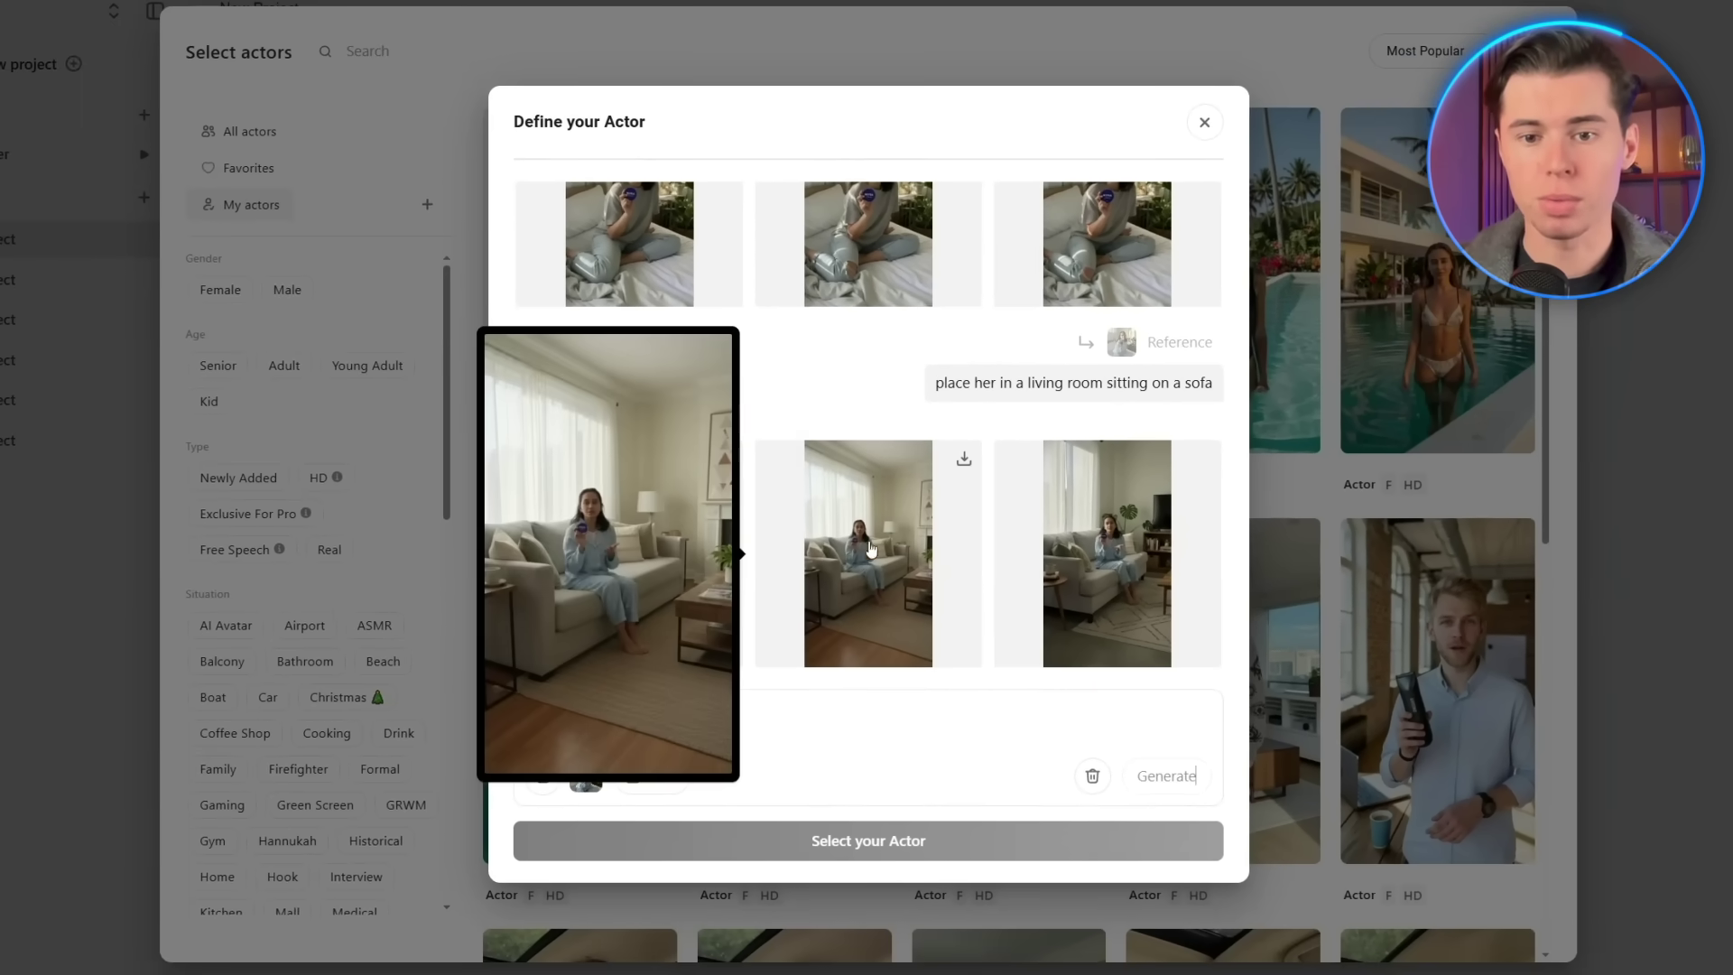
pyautogui.click(869, 840)
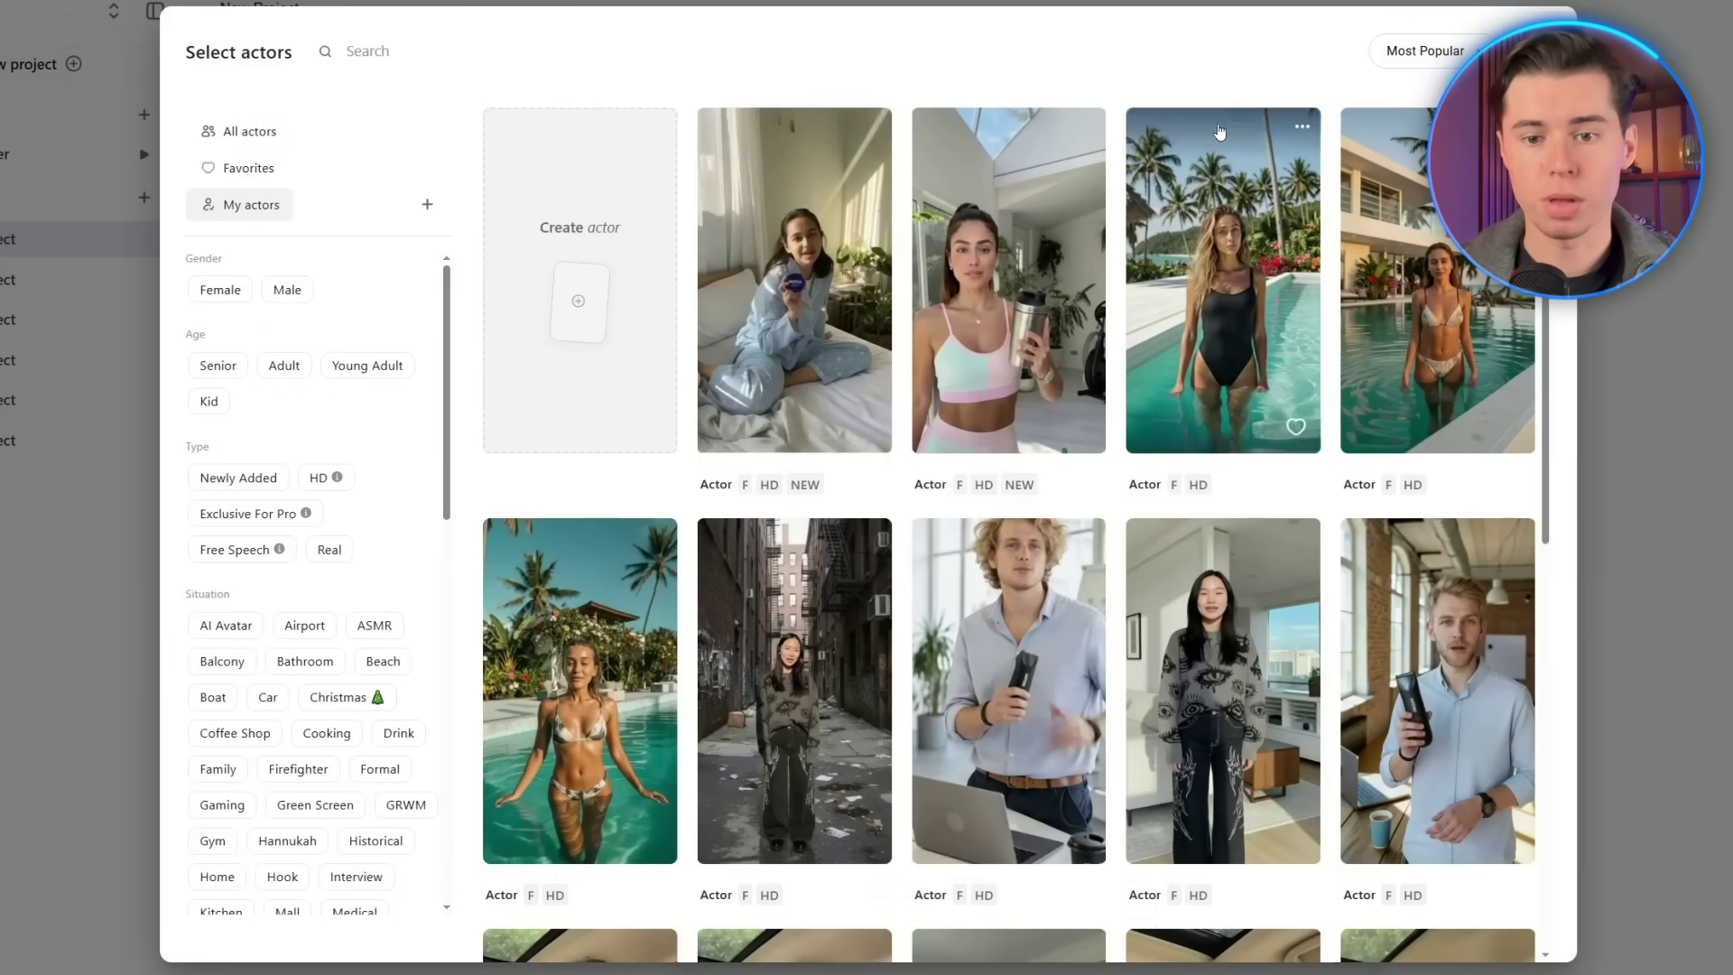
pyautogui.click(798, 287)
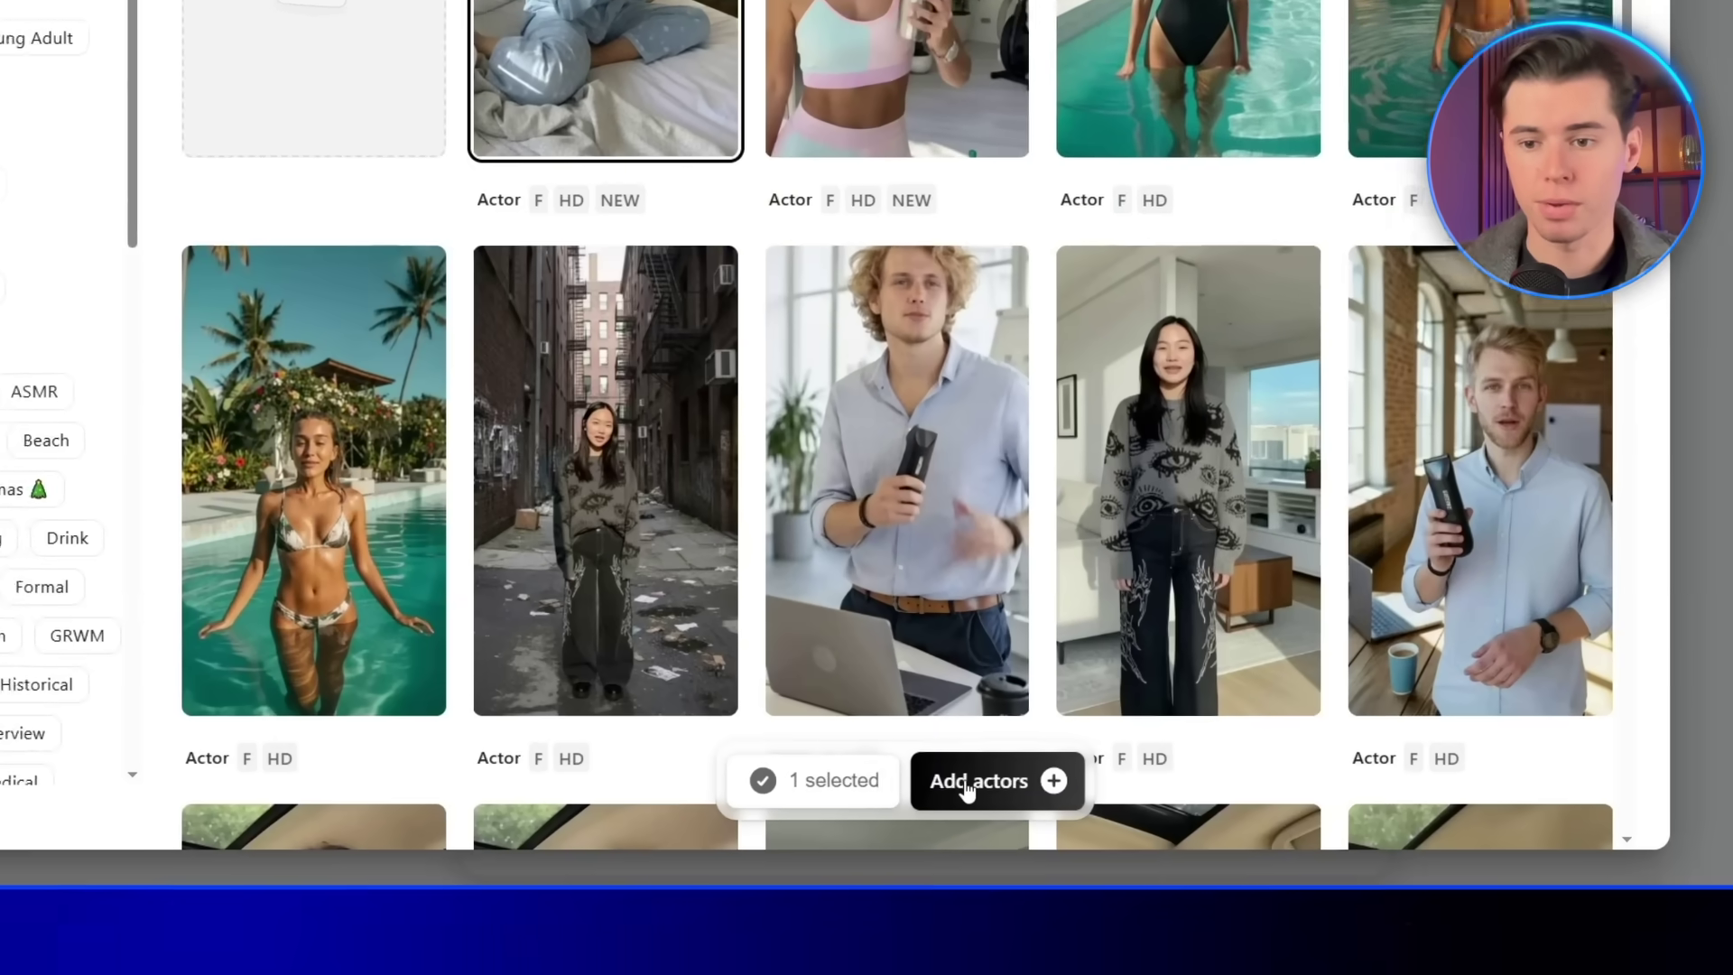
# Step: Add the pajama actor, paste the blue-tin skincare script, and auto-add speech emotion tags
pyautogui.click(1069, 912)
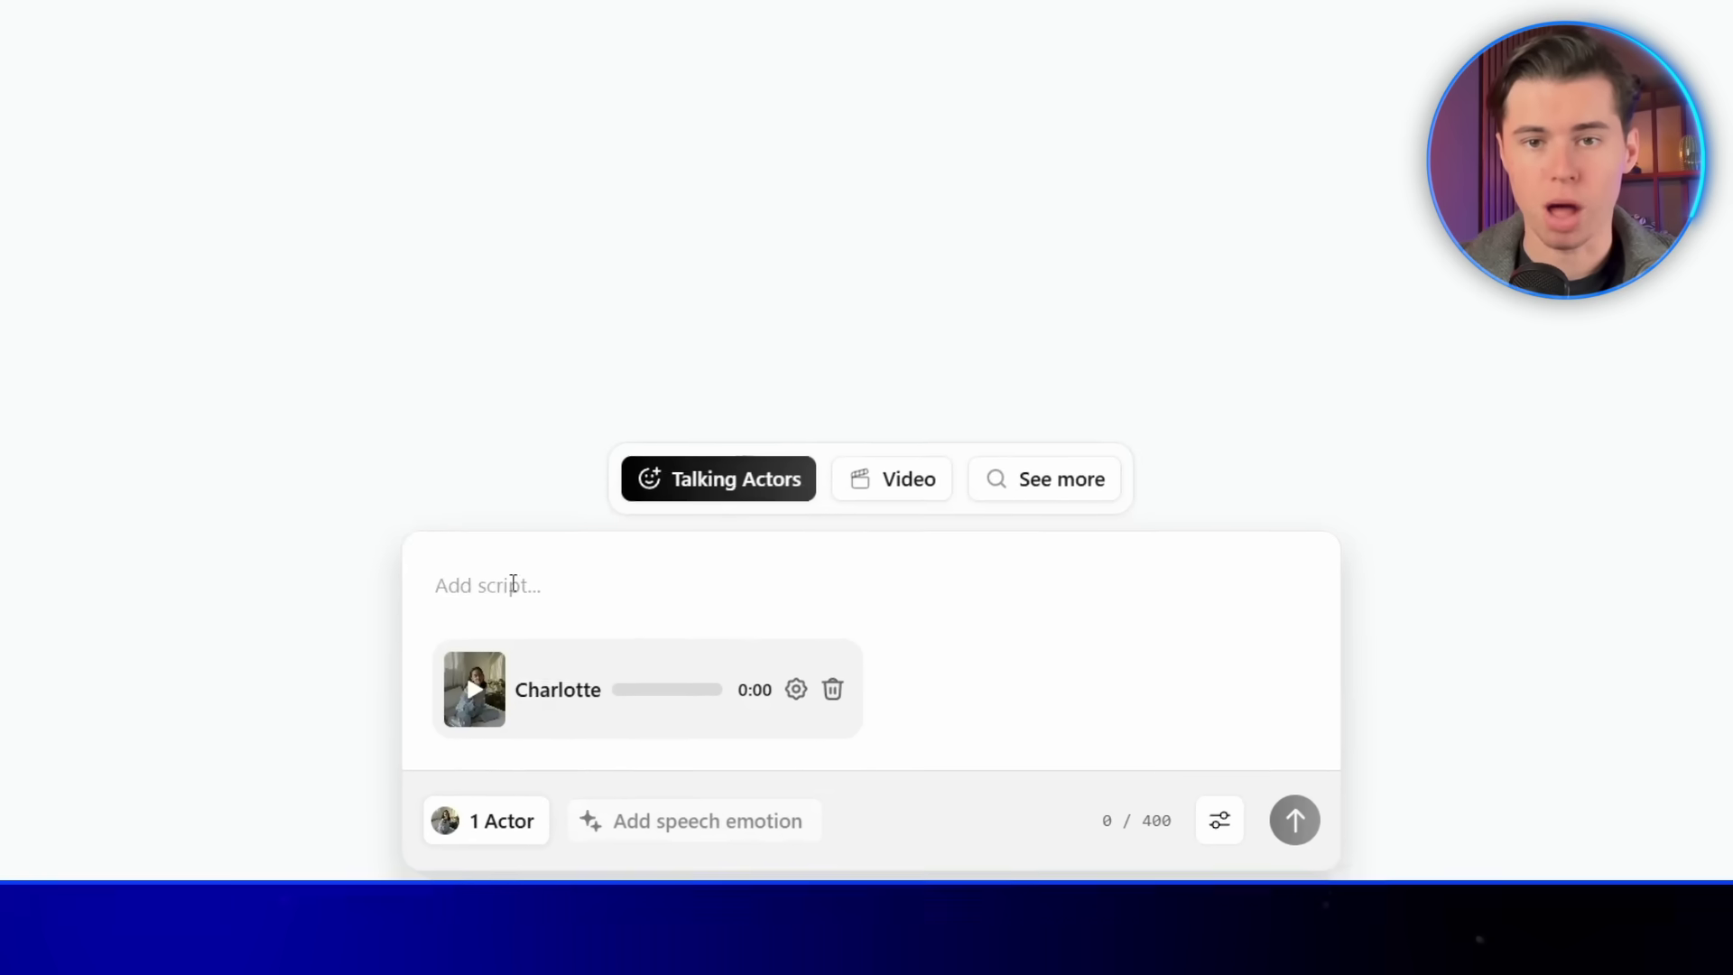
pyautogui.write('This blue tin is a classic. Thick, clean, and makes skin look alive. I use it on my face, hands, elbows—anywhere that needs help. Timeless skincare energy.')
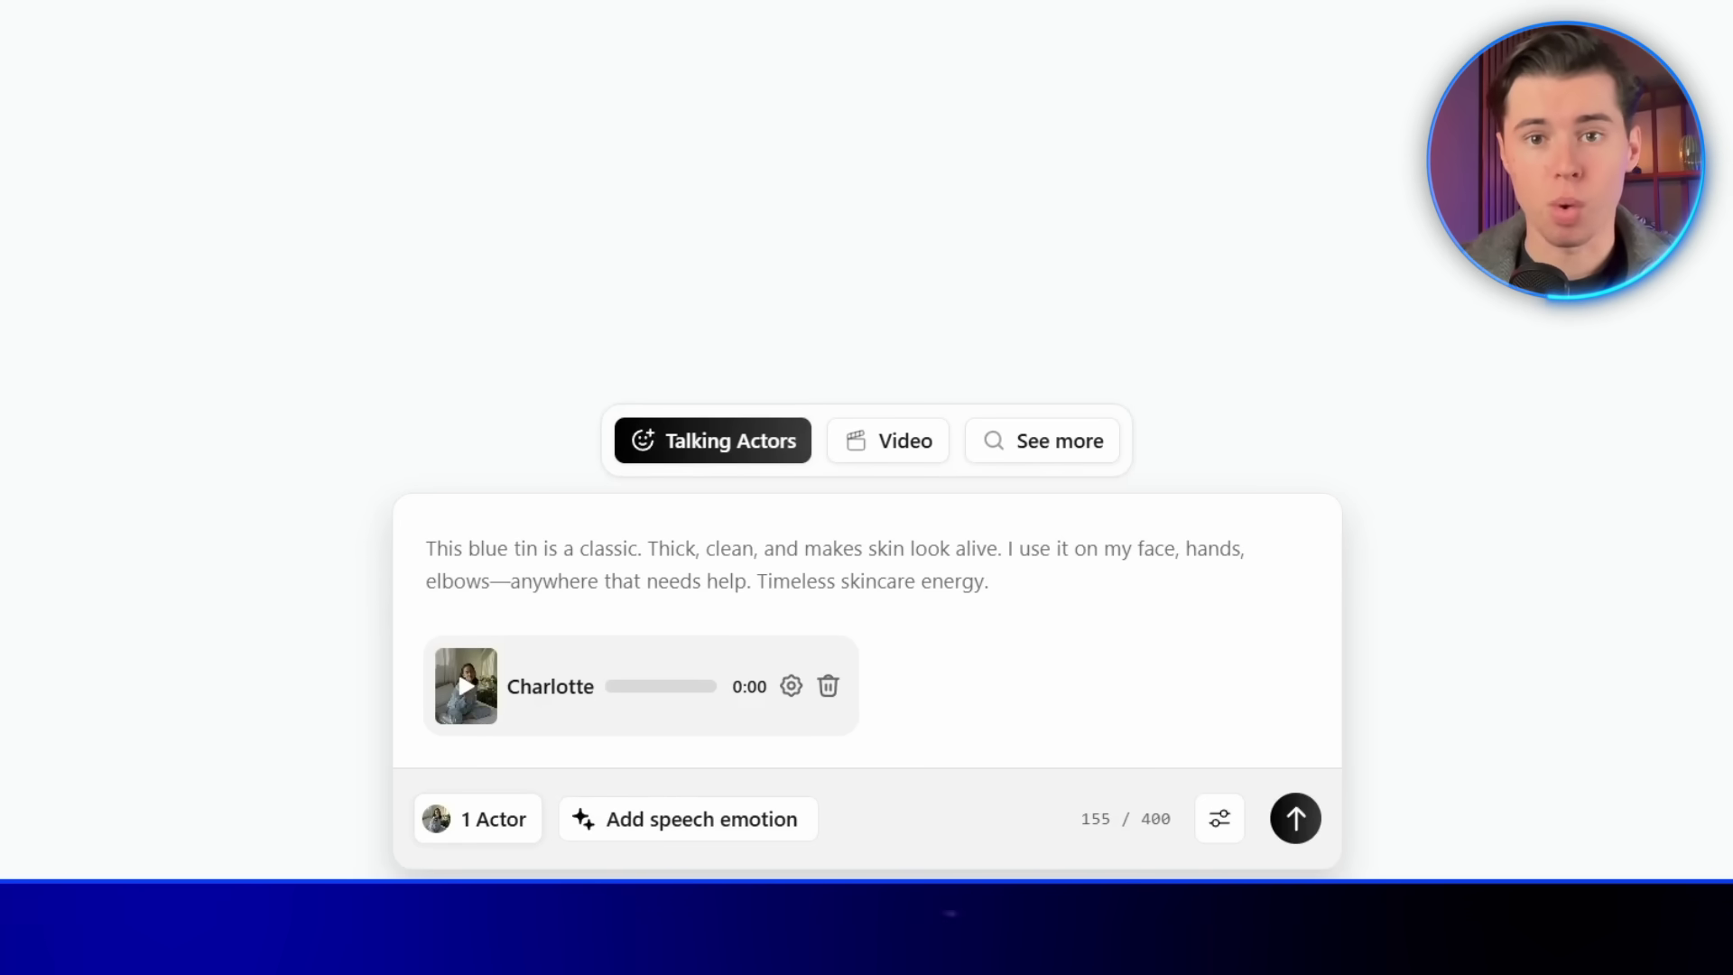
pyautogui.click(583, 818)
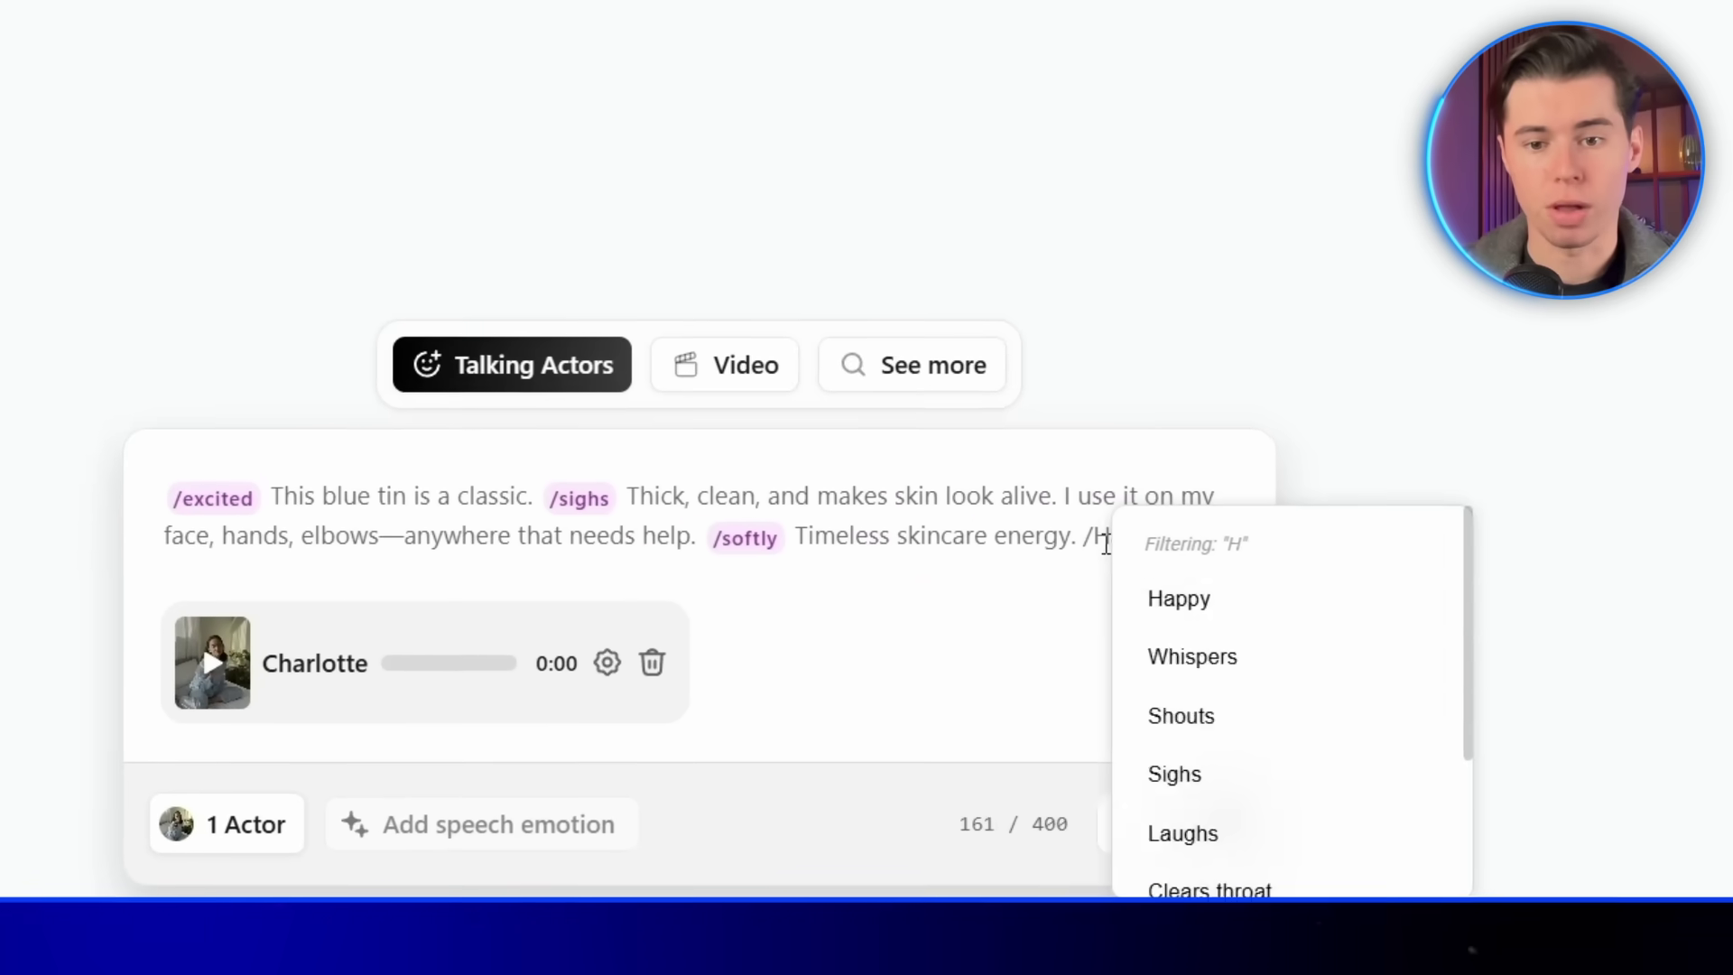
pyautogui.click(1237, 618)
pyautogui.press('BackSpace')
pyautogui.press('BackSpace')
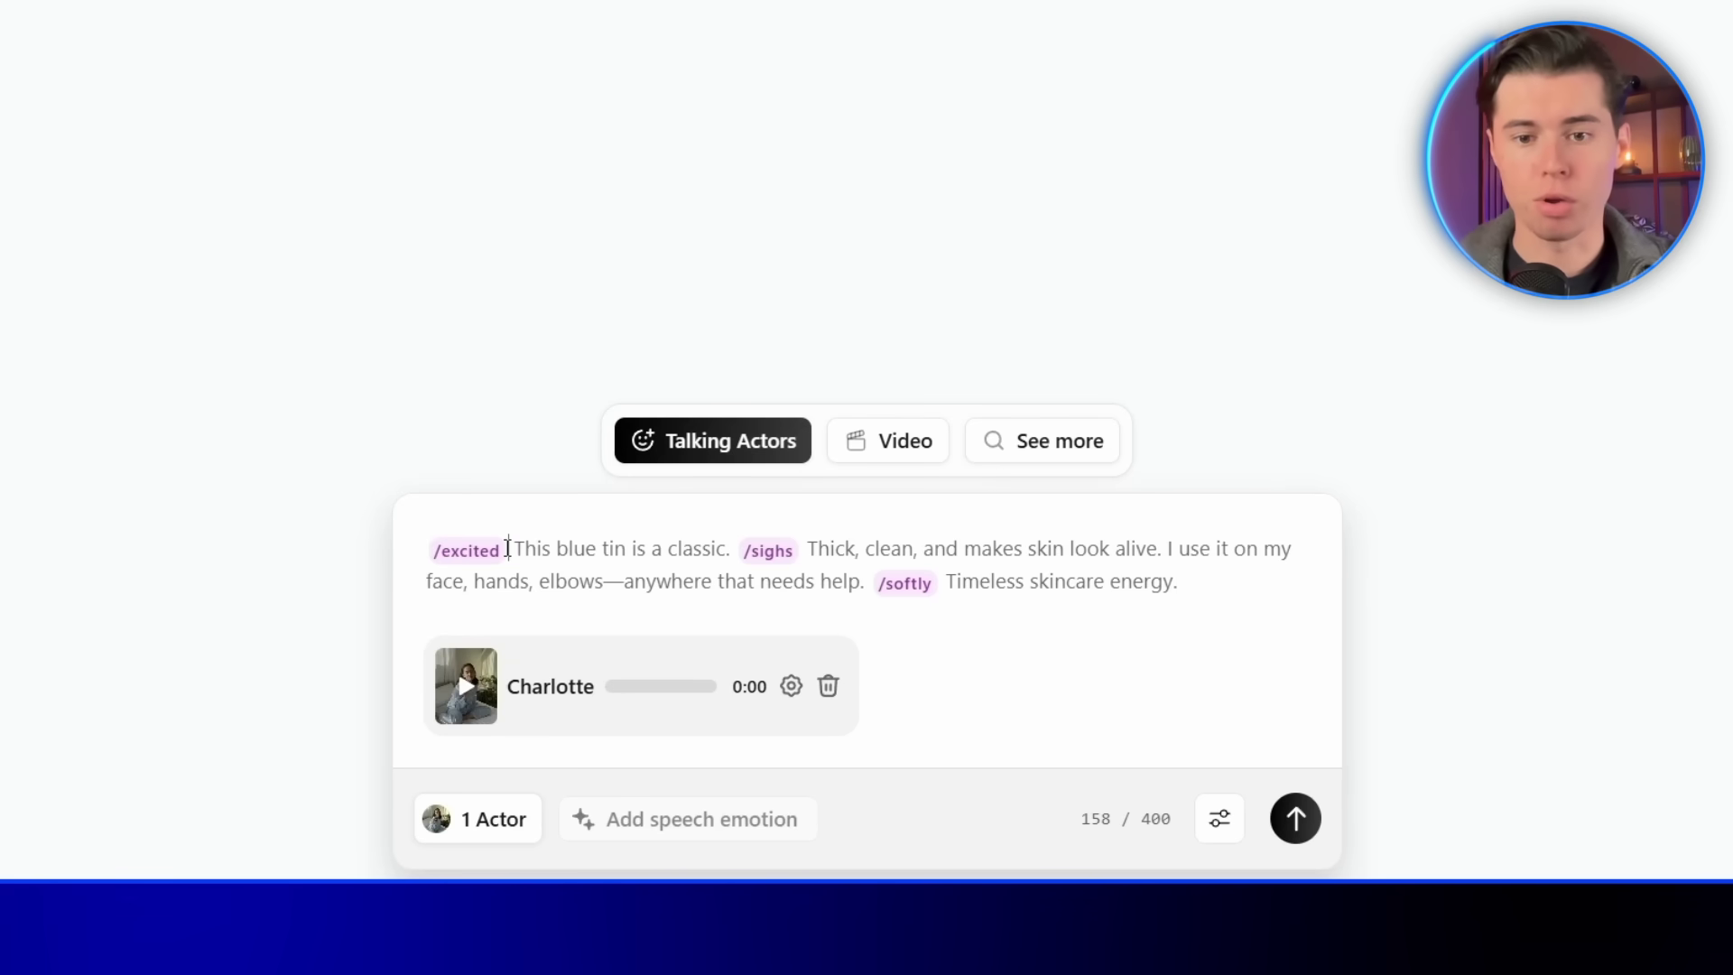
pyautogui.press('BackSpace')
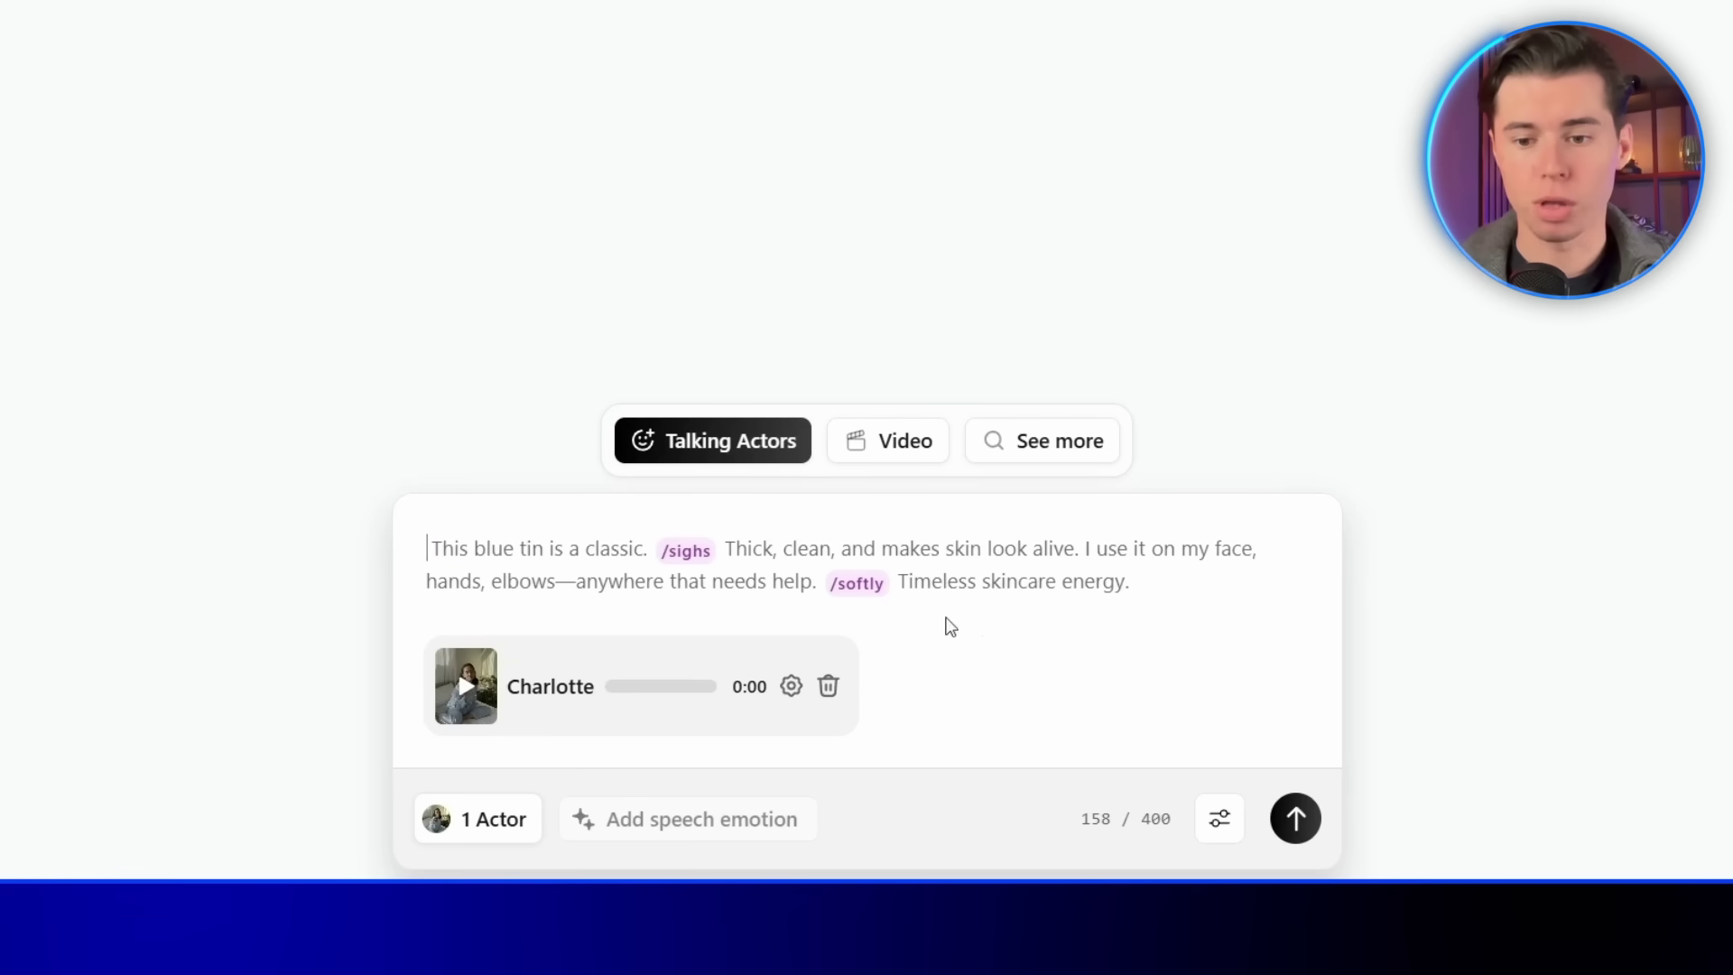
# Step: Restore the excited tag and raise the voice's style exaggeration to 0.30X
pyautogui.hotkey('ctrl', 'z')
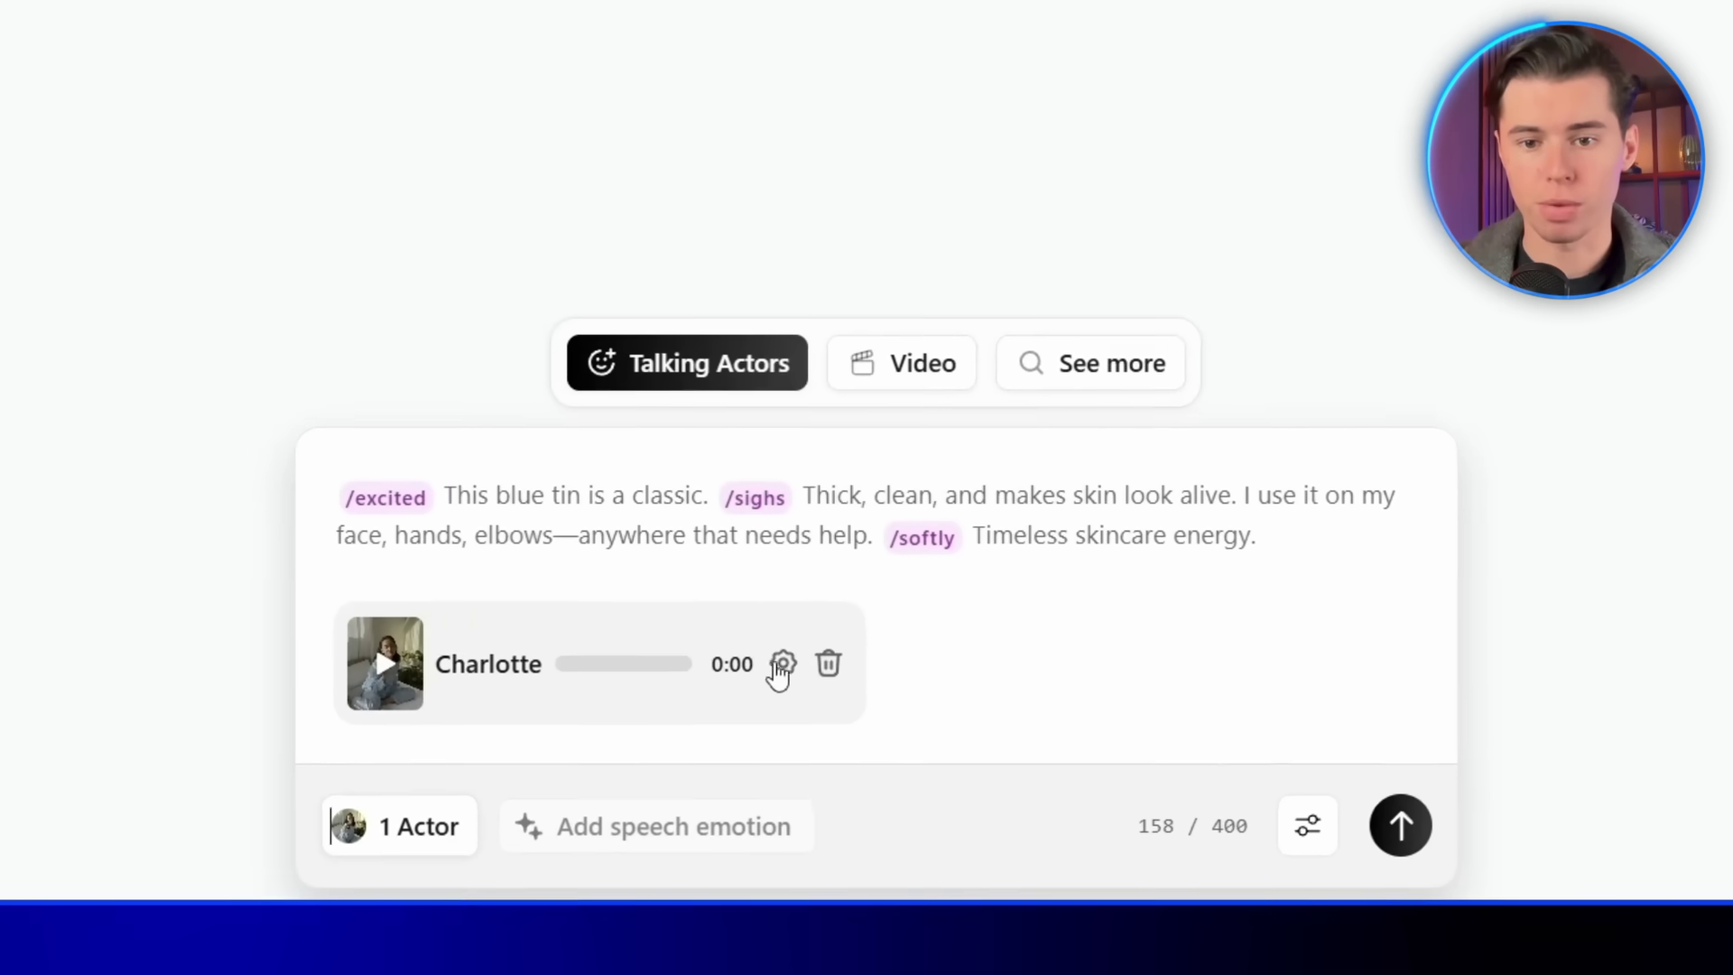
pyautogui.click(783, 661)
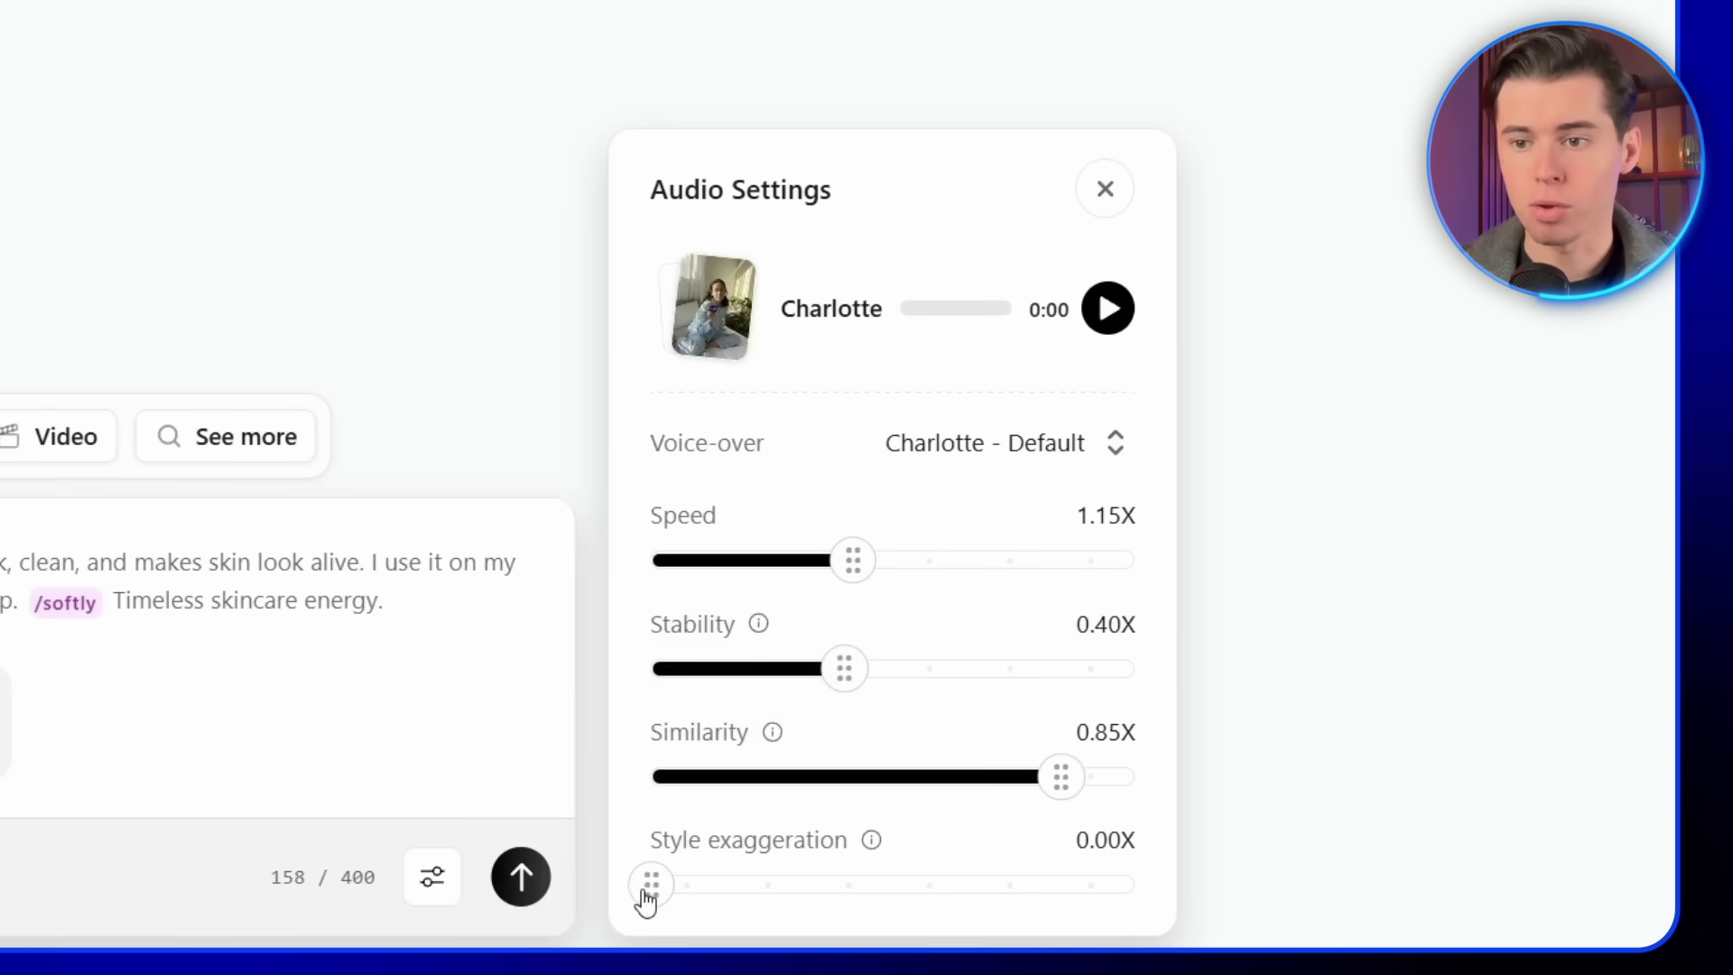
pyautogui.moveTo(645, 892); pyautogui.dragTo(683, 889)
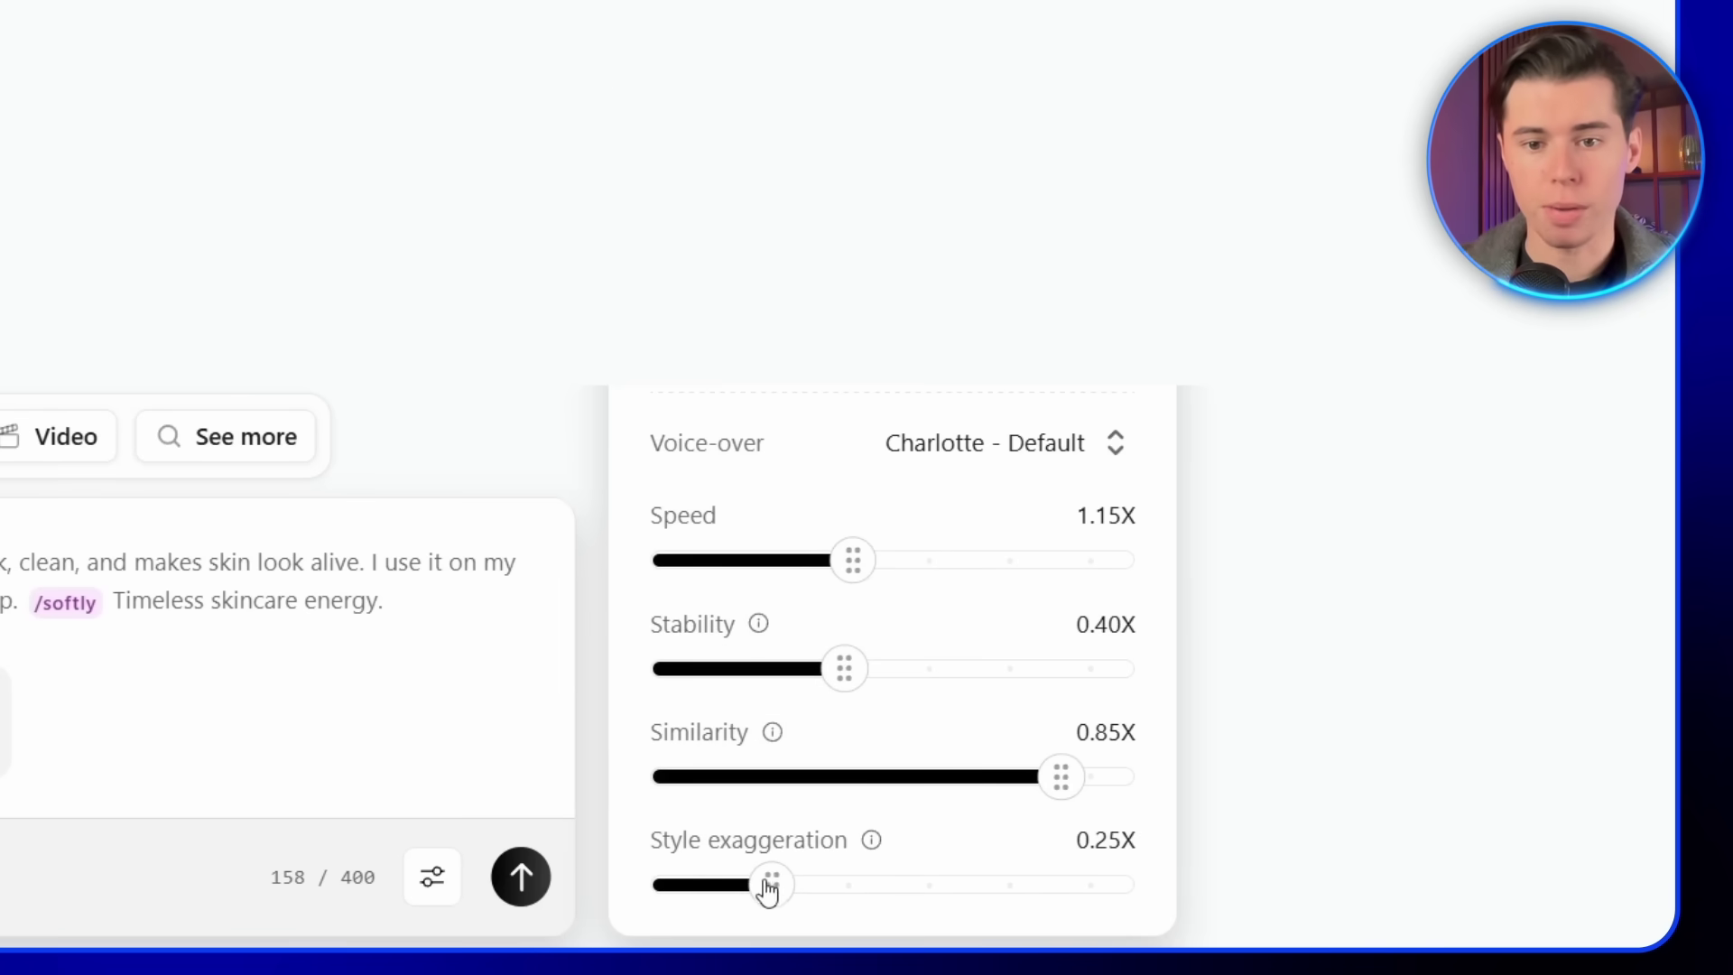
pyautogui.moveTo(793, 889); pyautogui.dragTo(794, 889)
# Step: Preview the Charlotte voice in Audio Settings before generating the blue-tin ad
pyautogui.click(1111, 307)
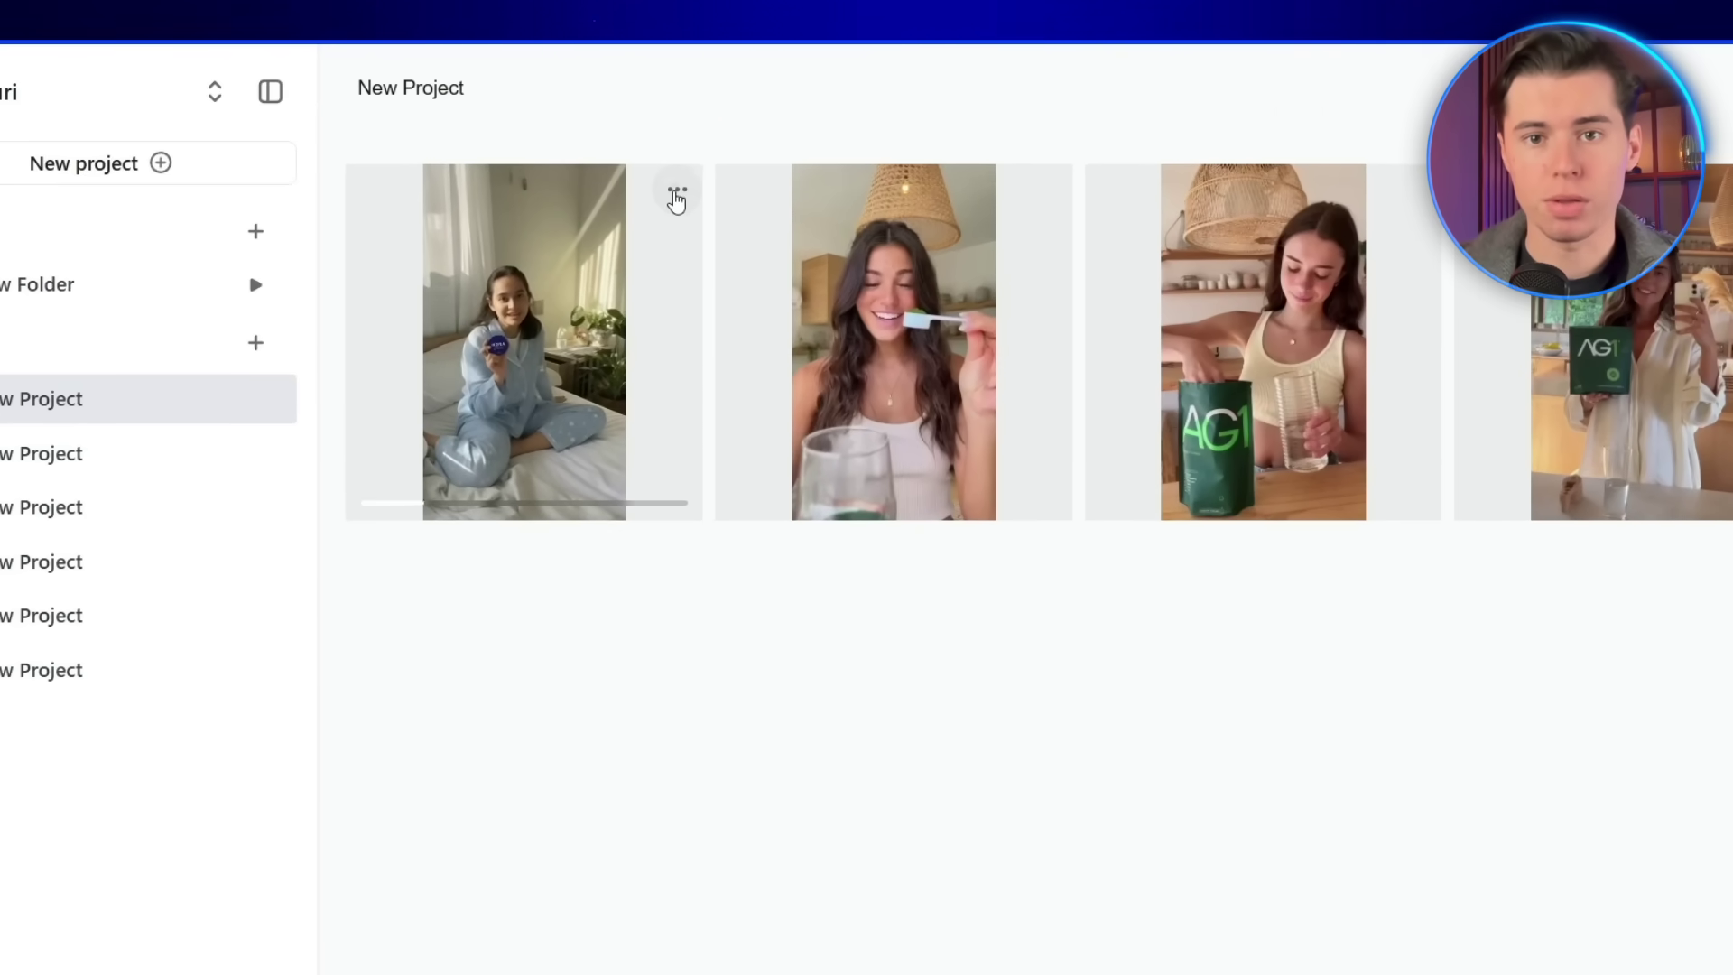
# Step: Remix the blue-tin clip and retype its opening line as 'Nobody talks about this enough.'
pyautogui.click(676, 194)
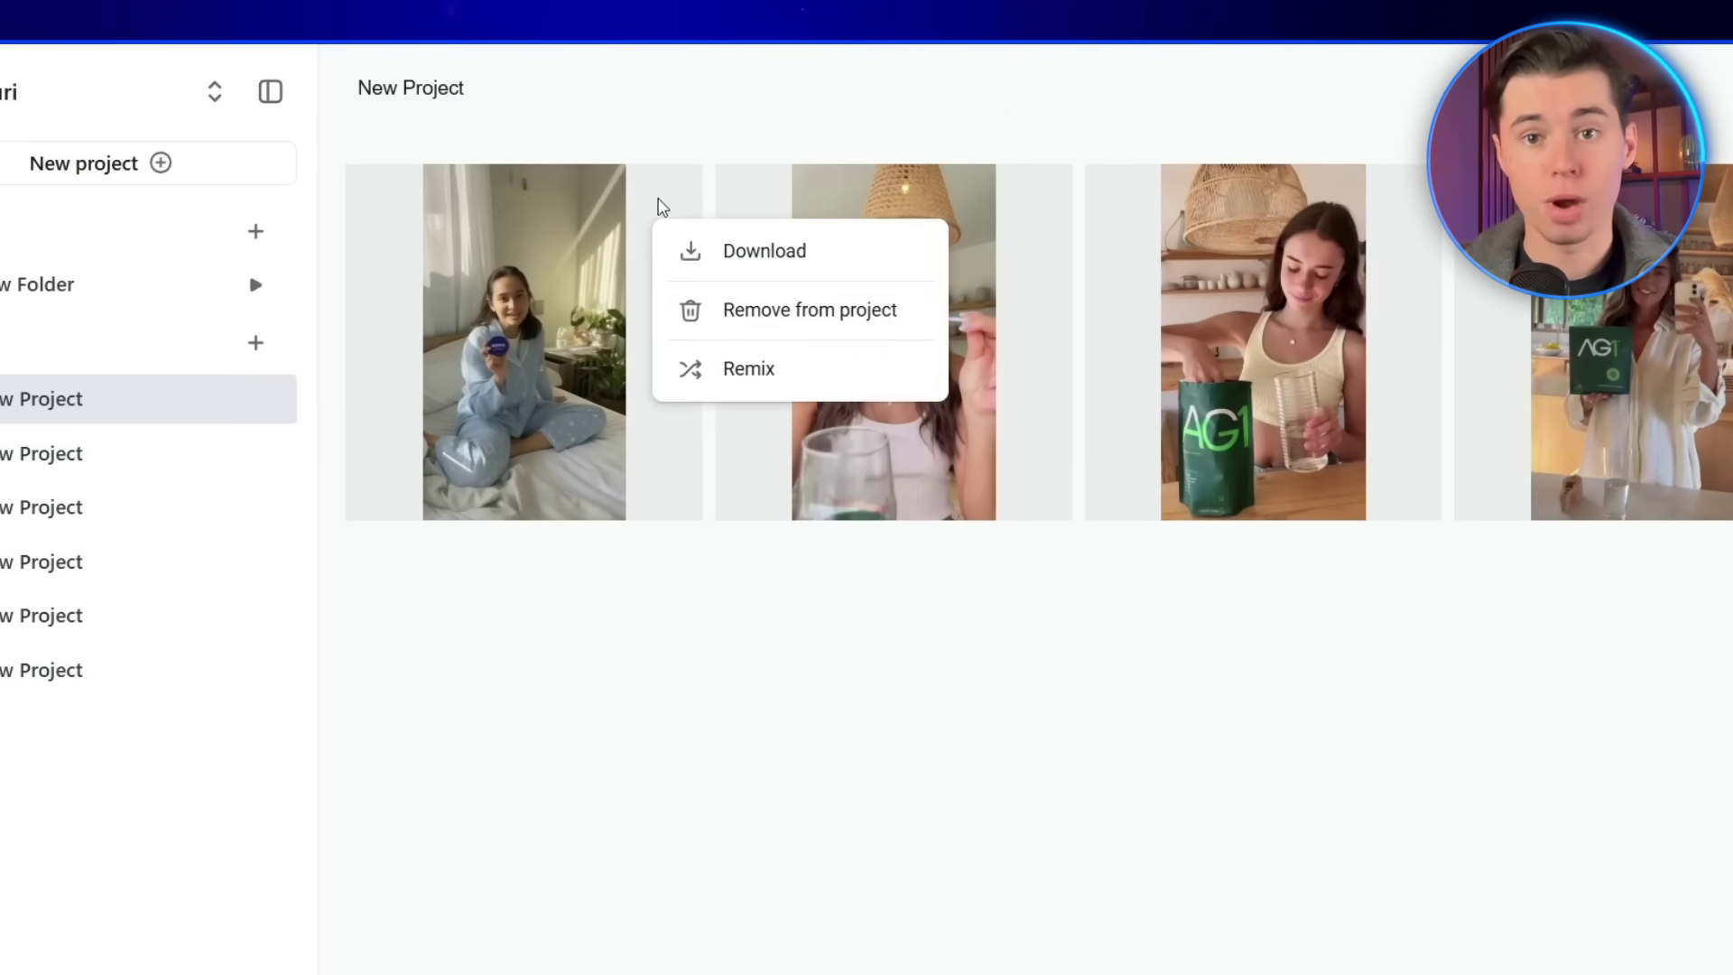
pyautogui.click(763, 371)
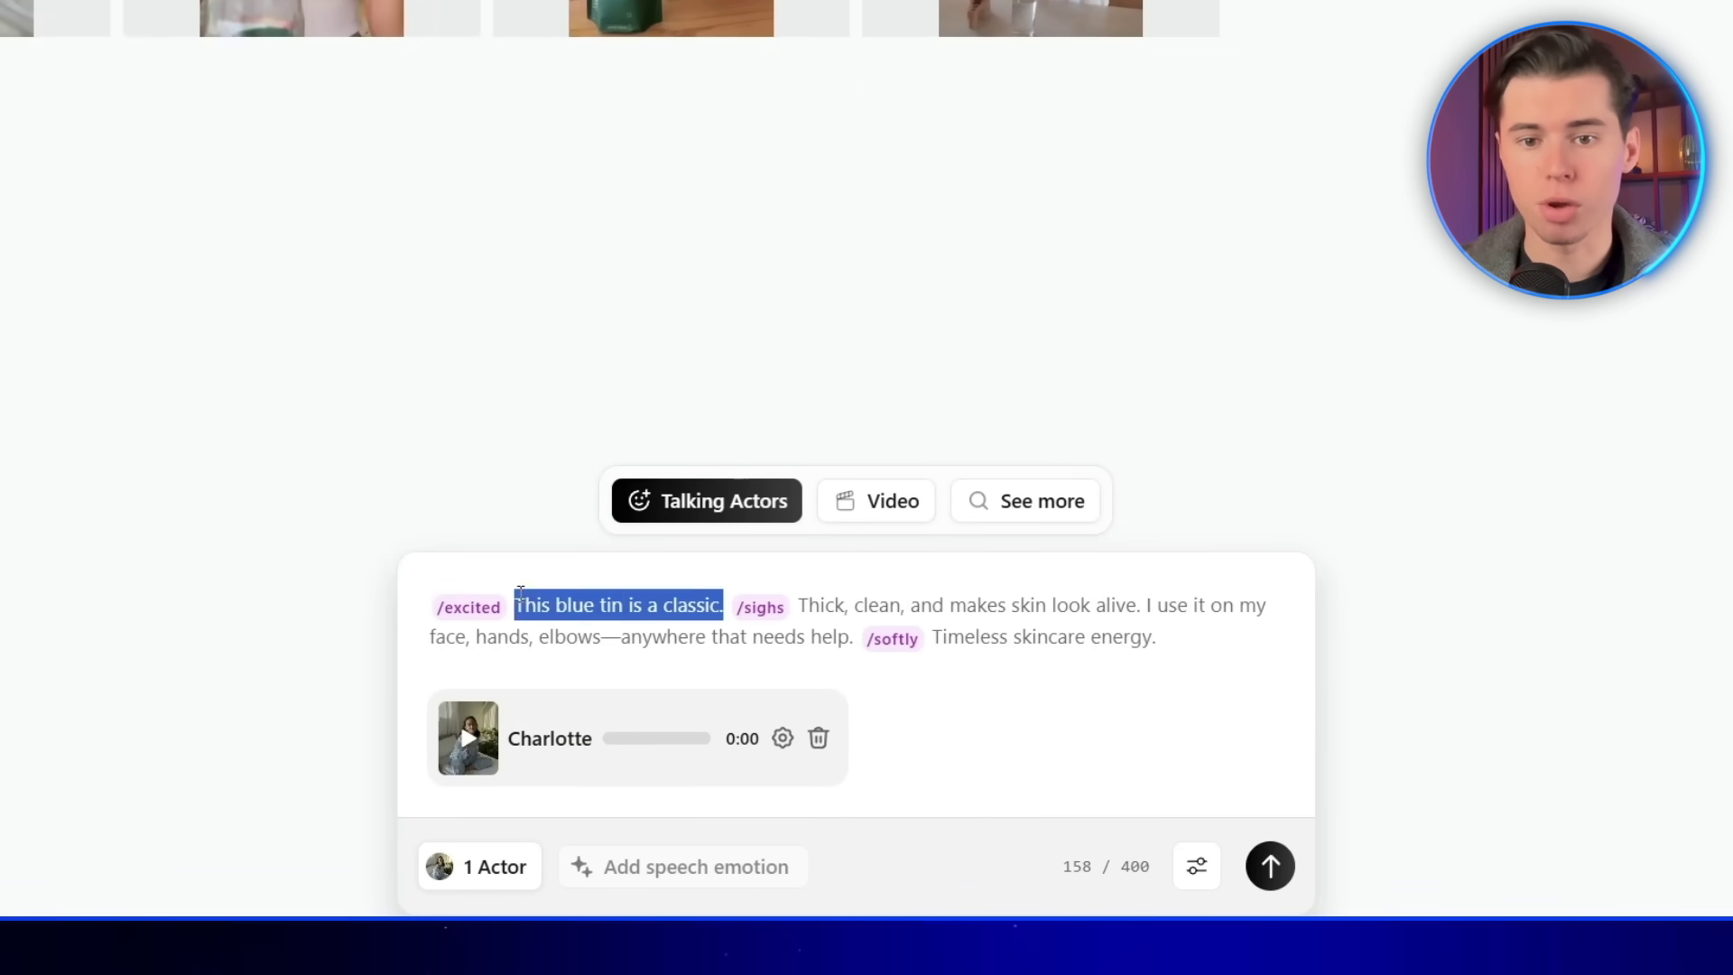
pyautogui.write('Nobody talks about this enough.')
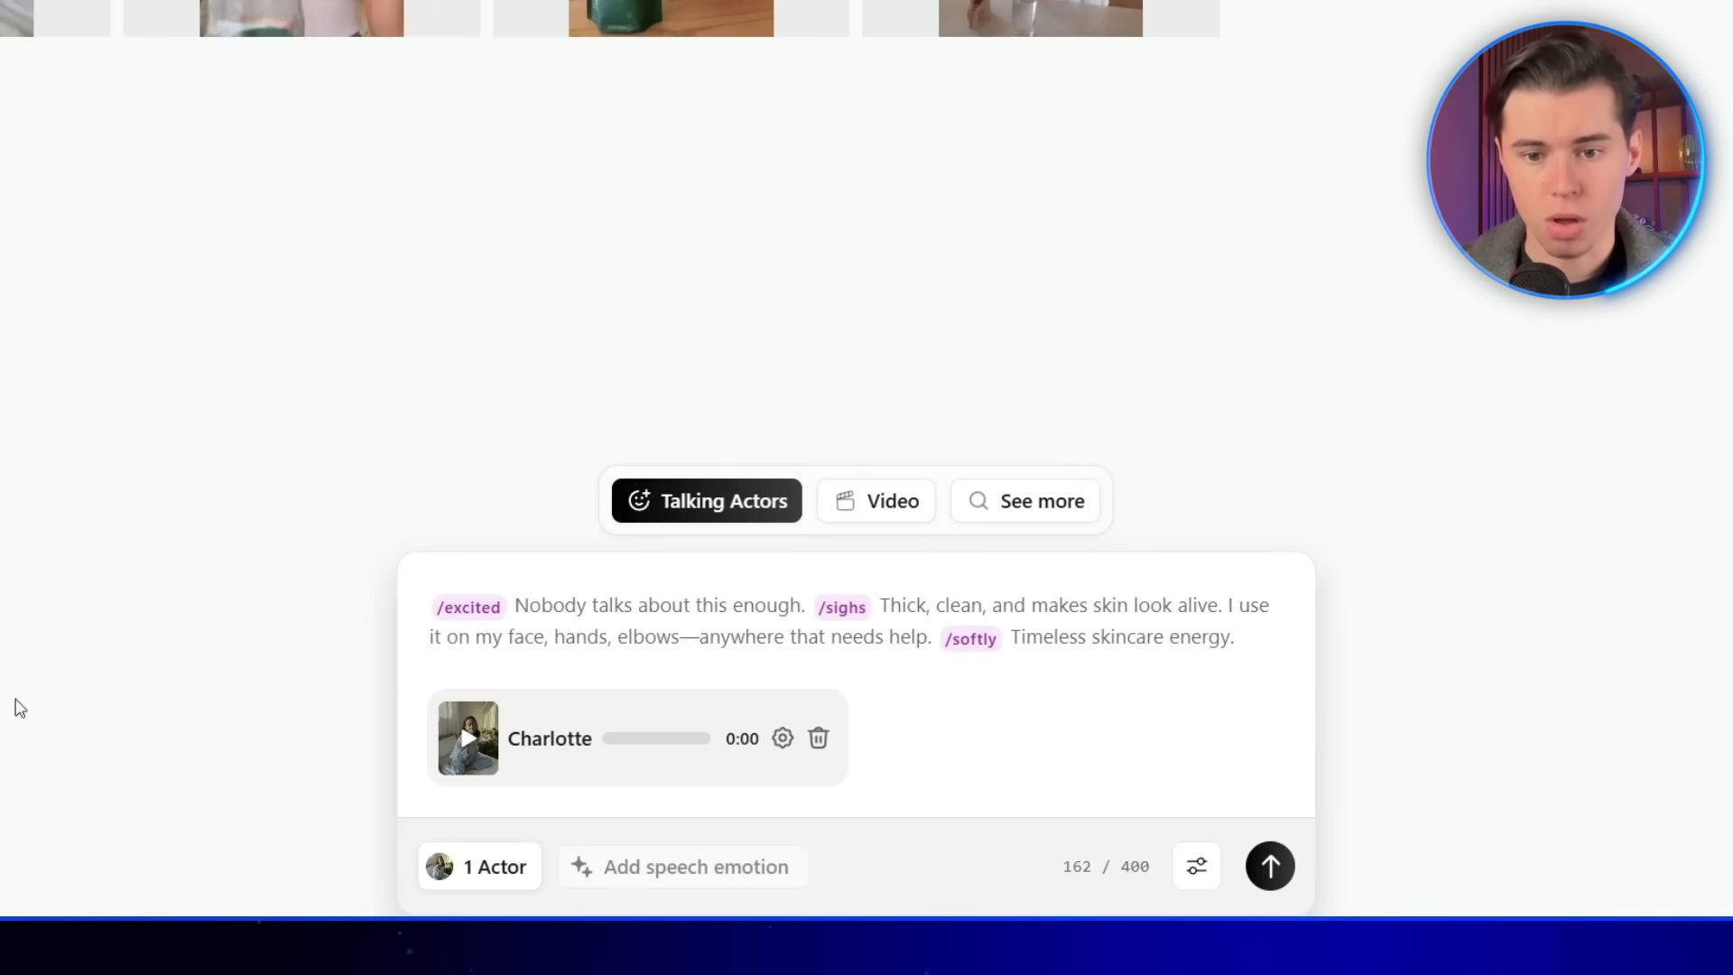
# Step: Delete the phrase about skin looking alive and show the full models and tools gallery
pyautogui.moveTo(1209, 605); pyautogui.dragTo(1001, 605)
pyautogui.press('BackSpace')
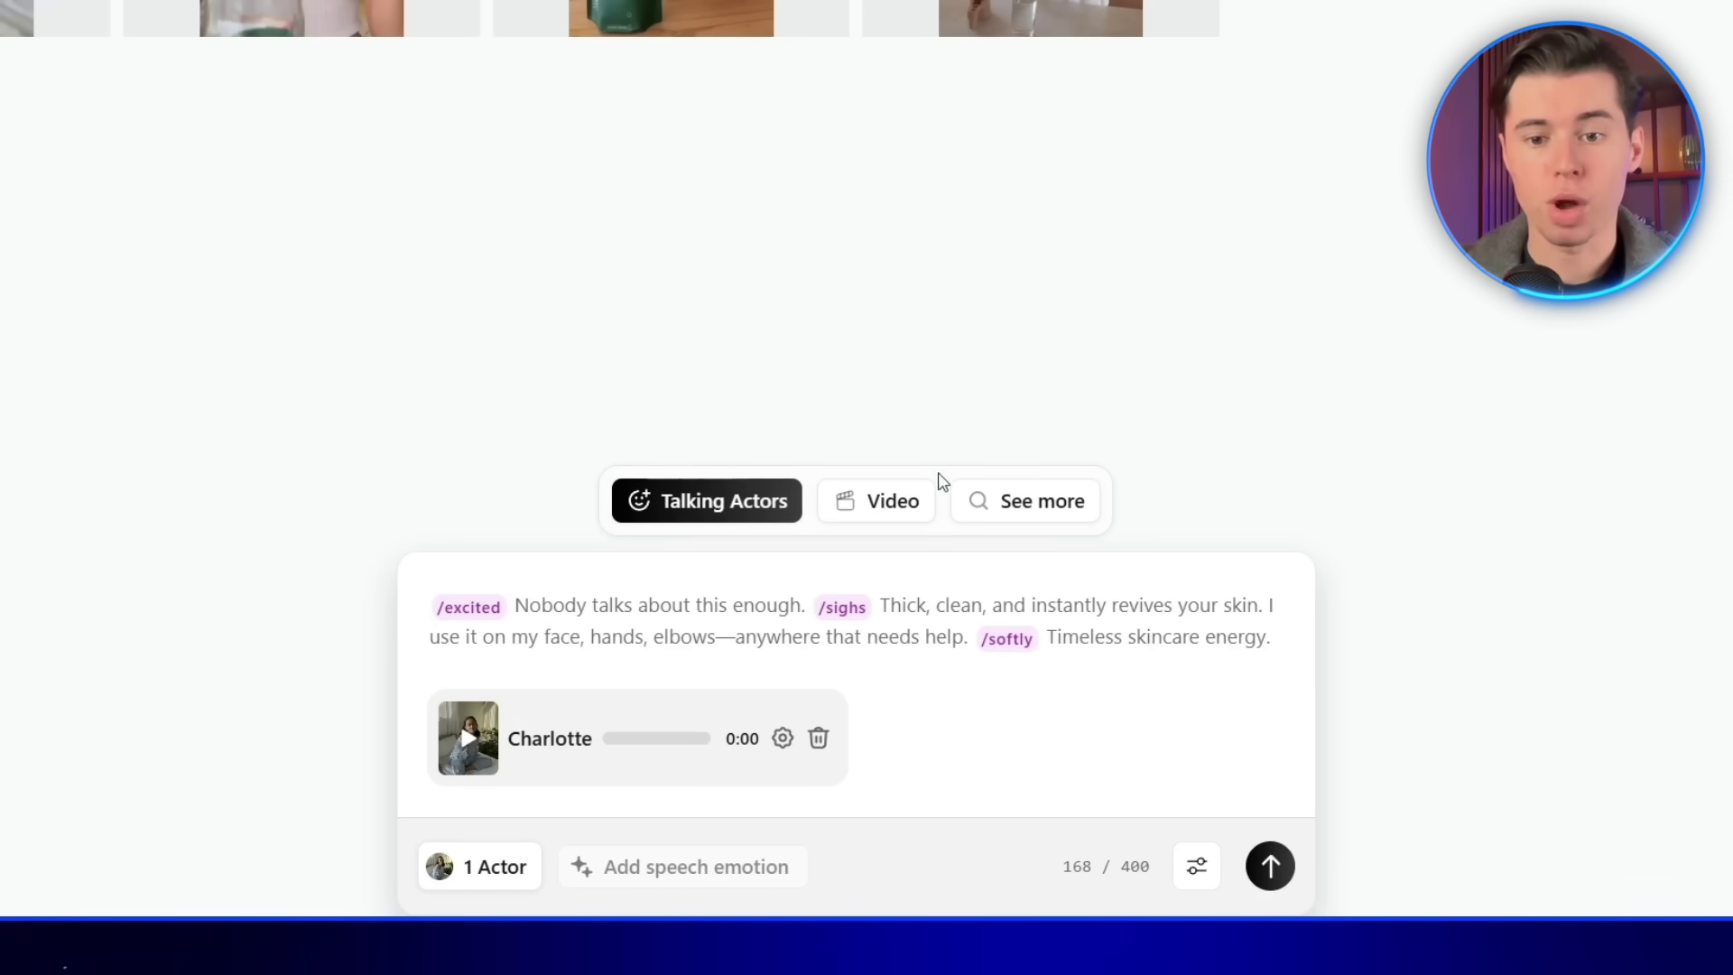
pyautogui.click(1011, 504)
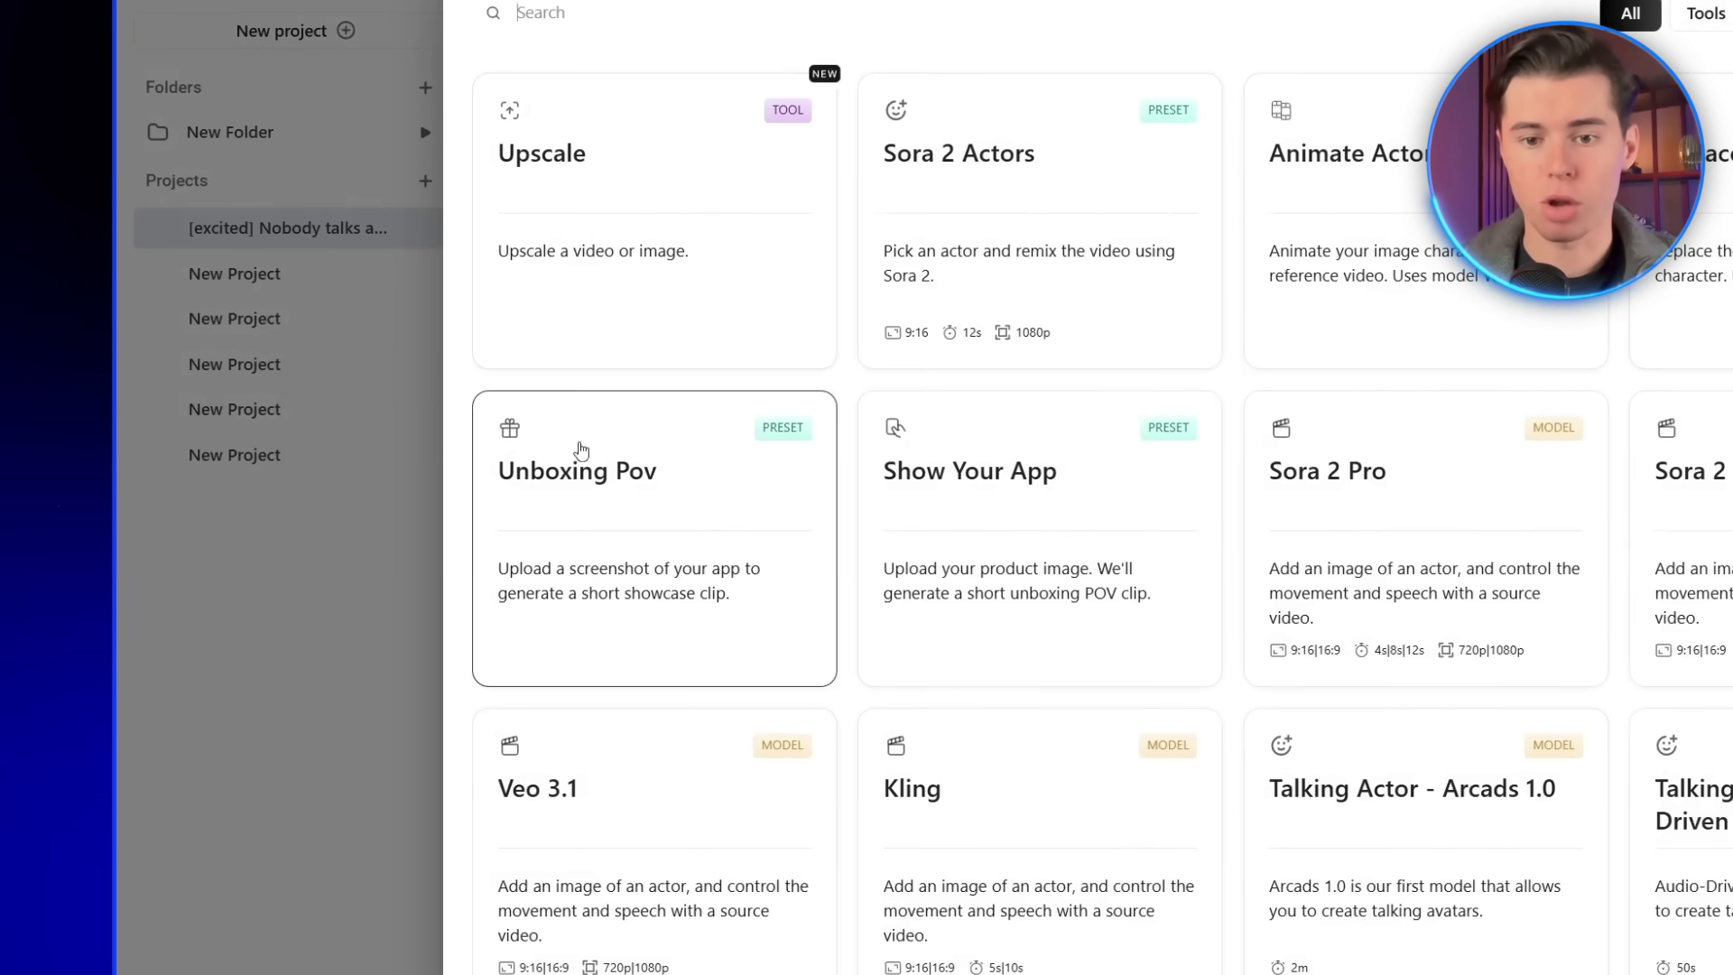
# Step: Choose the Unboxing Pov preset and browse its Select template grid
pyautogui.click(580, 450)
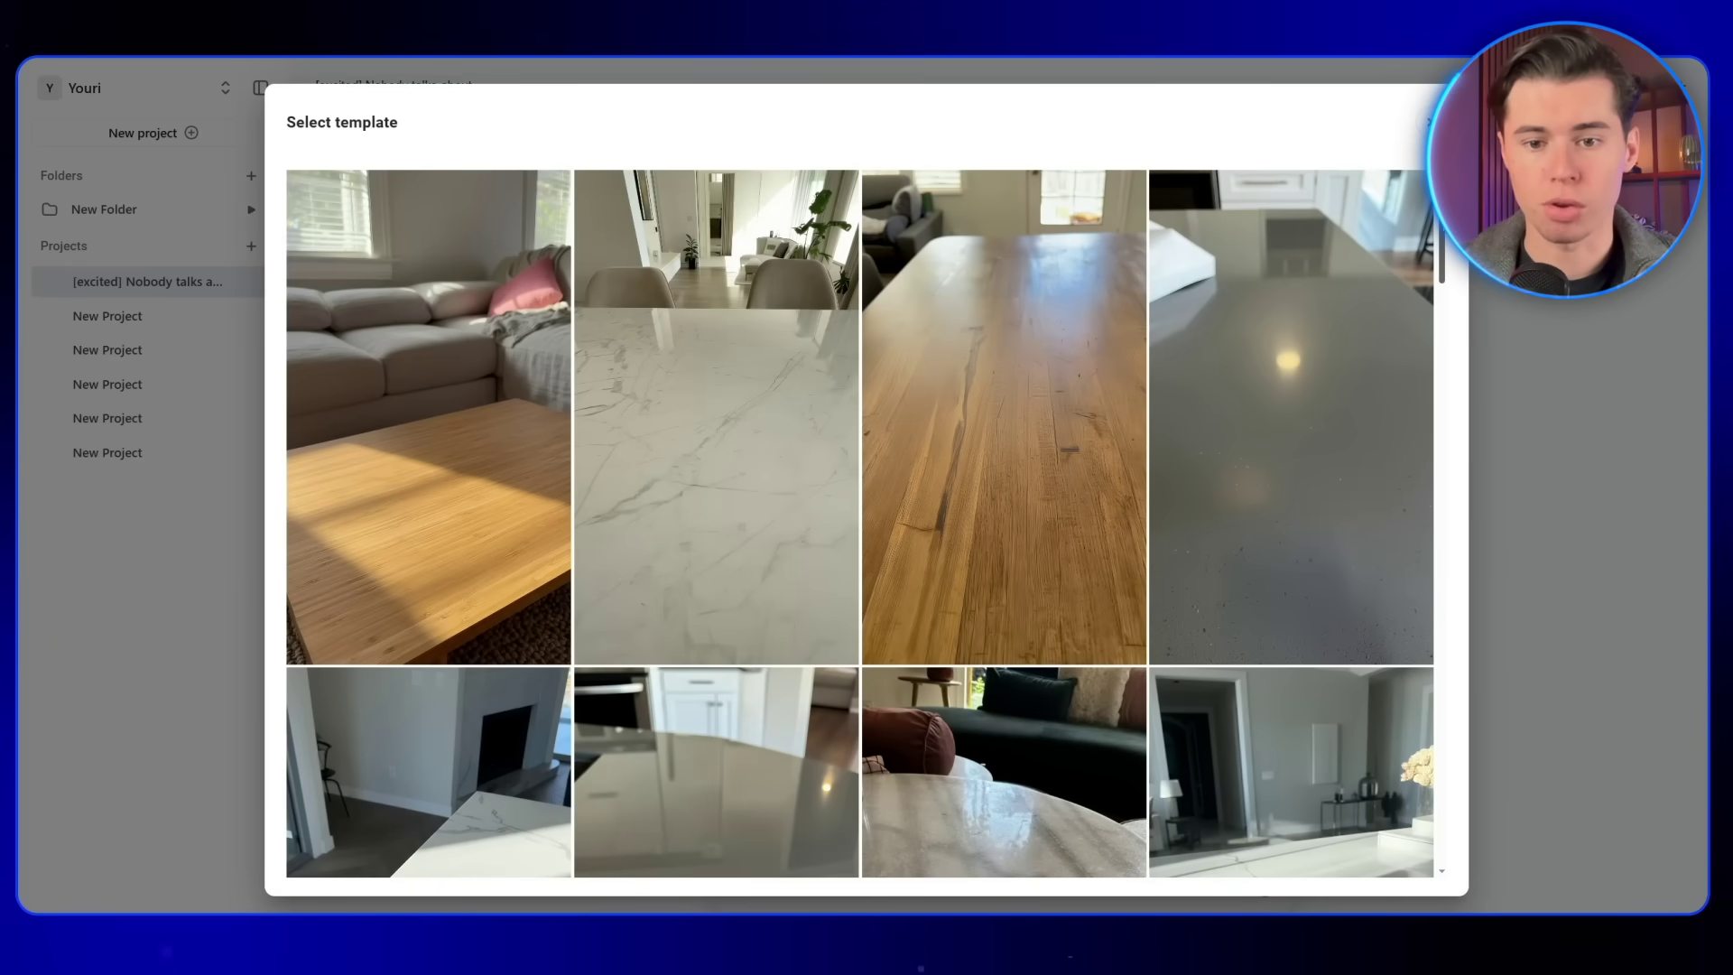
pyautogui.scroll(-2, 860, 519)
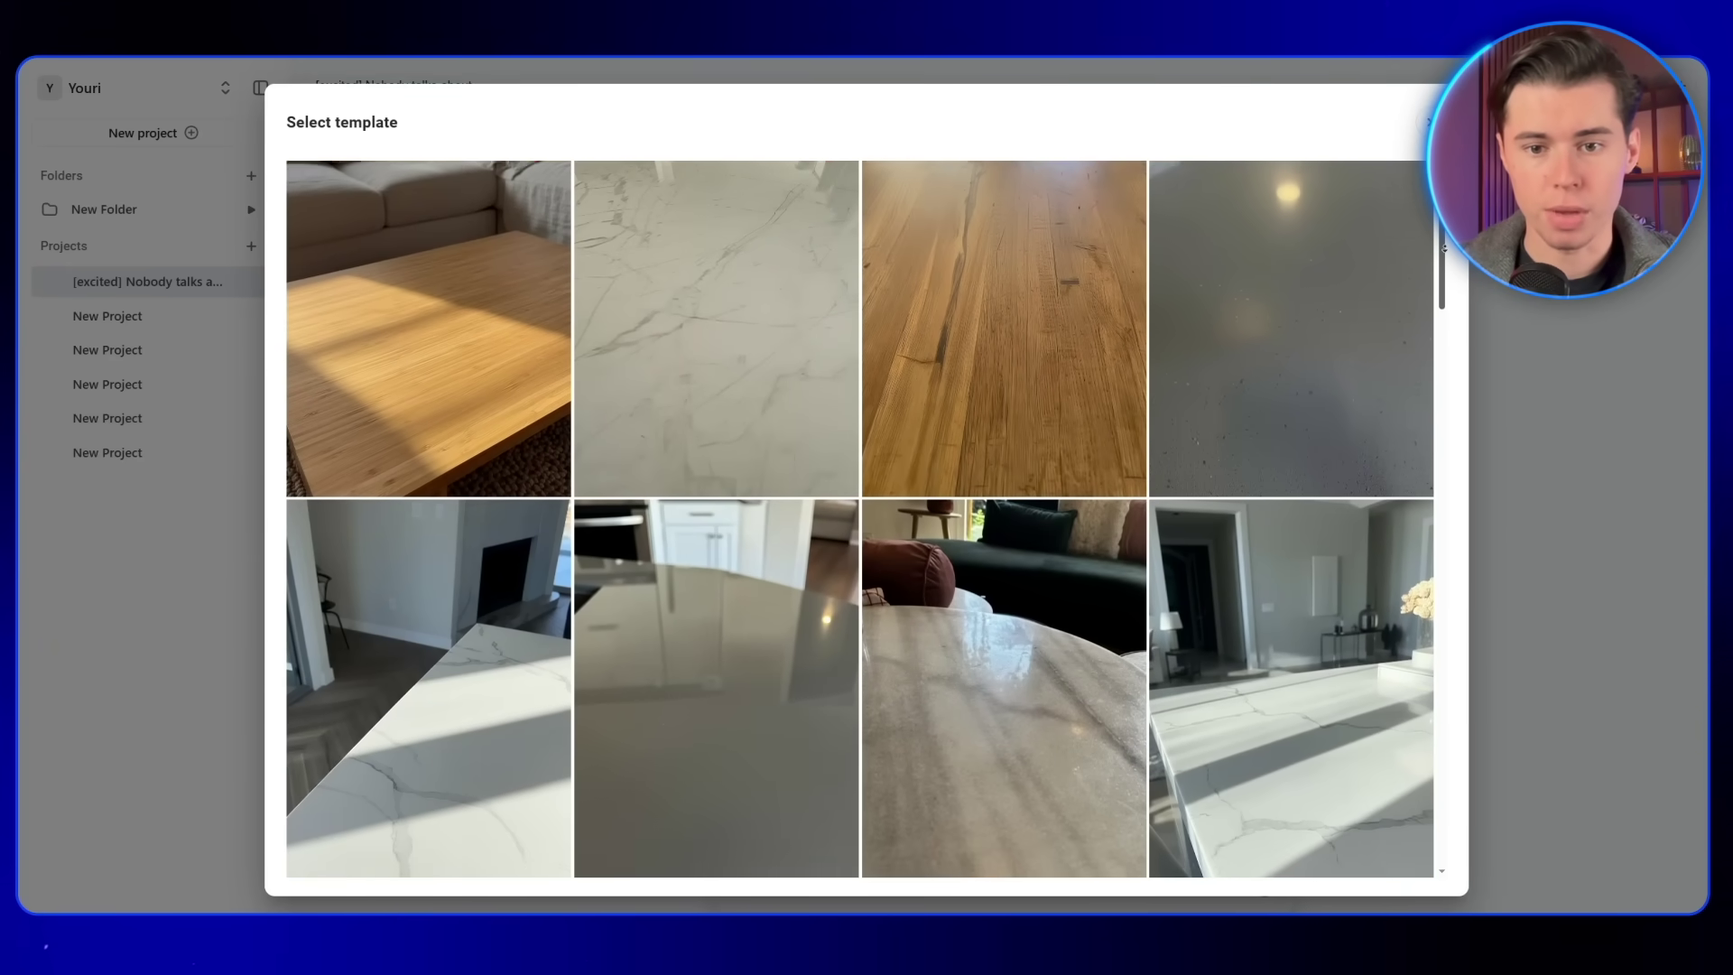
pyautogui.scroll(-3, 1220, 479)
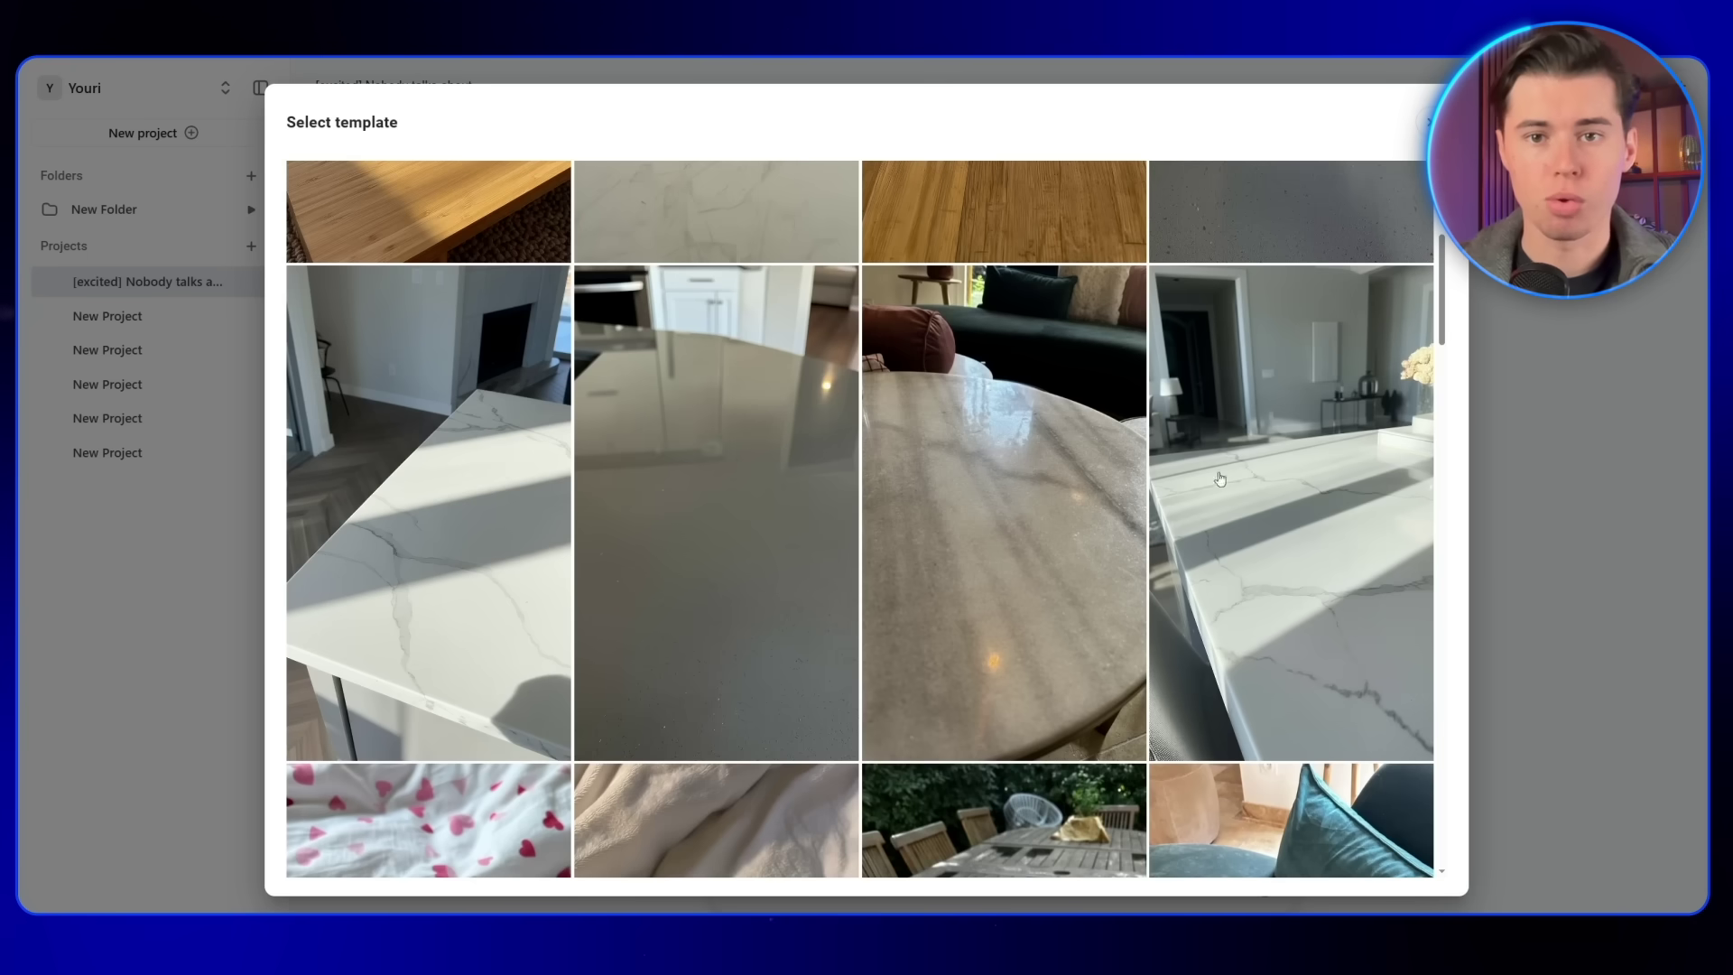
pyautogui.moveTo(1439, 280); pyautogui.dragTo(1441, 336)
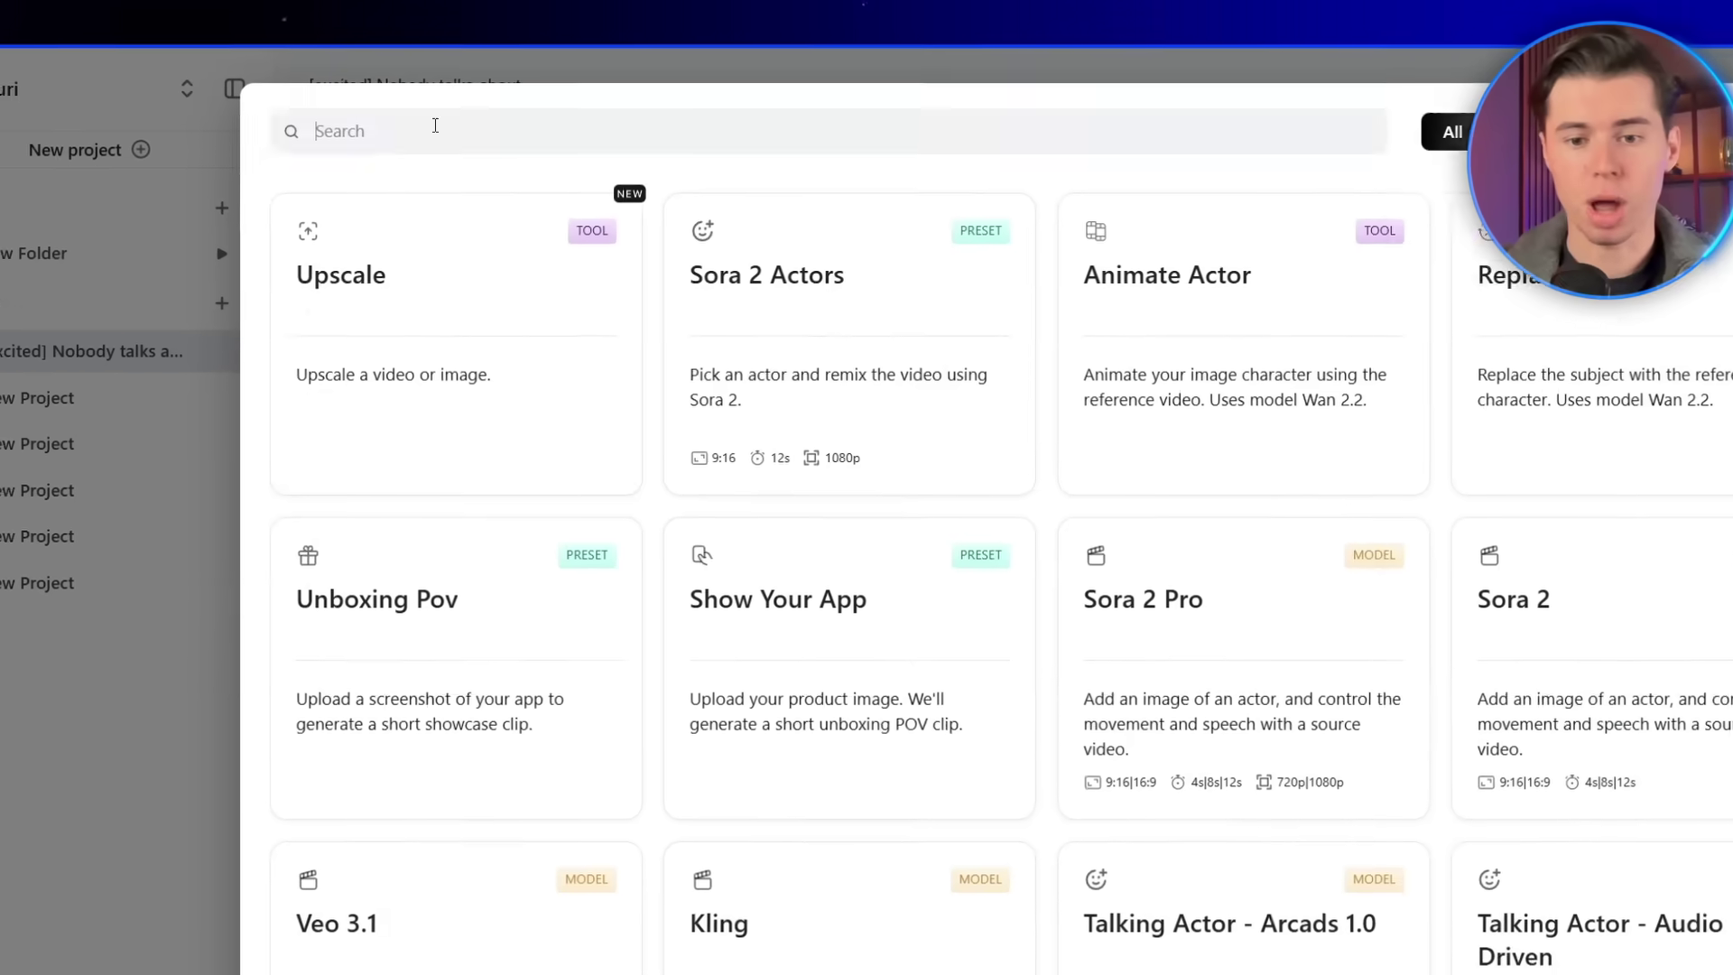
# Step: Pick the Upscale tool from the models and tools catalogue
pyautogui.click(523, 234)
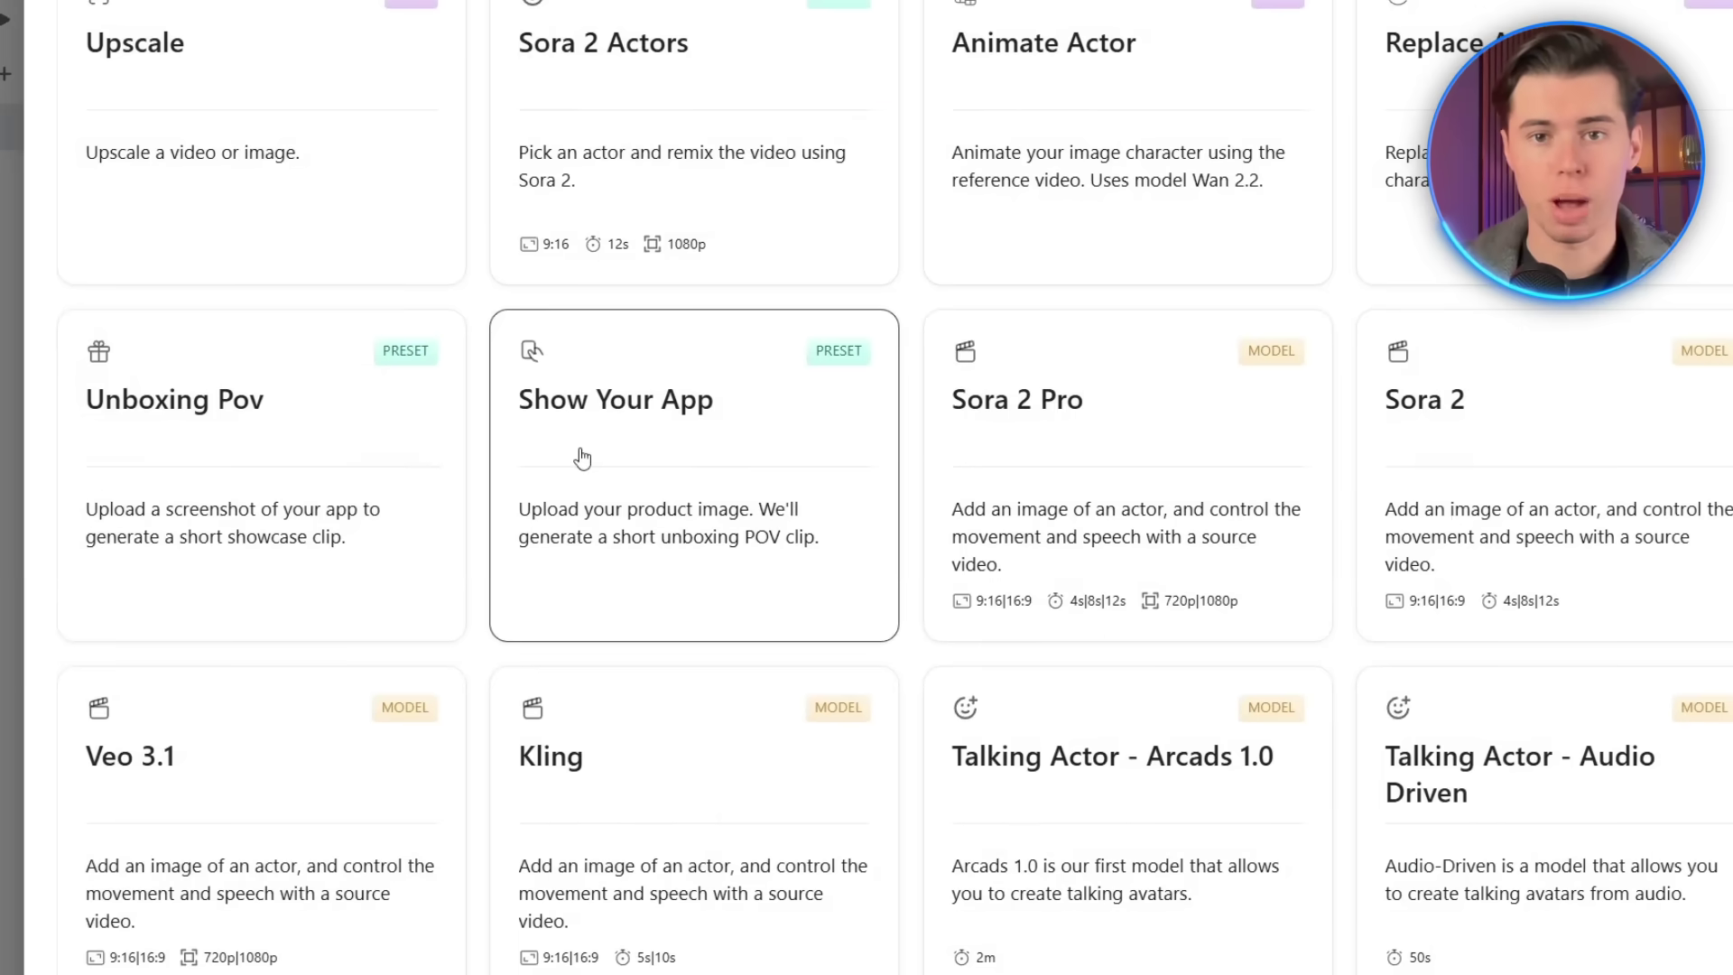
# Step: Set up a Show Your App clip from a template and start generating it
pyautogui.click(583, 459)
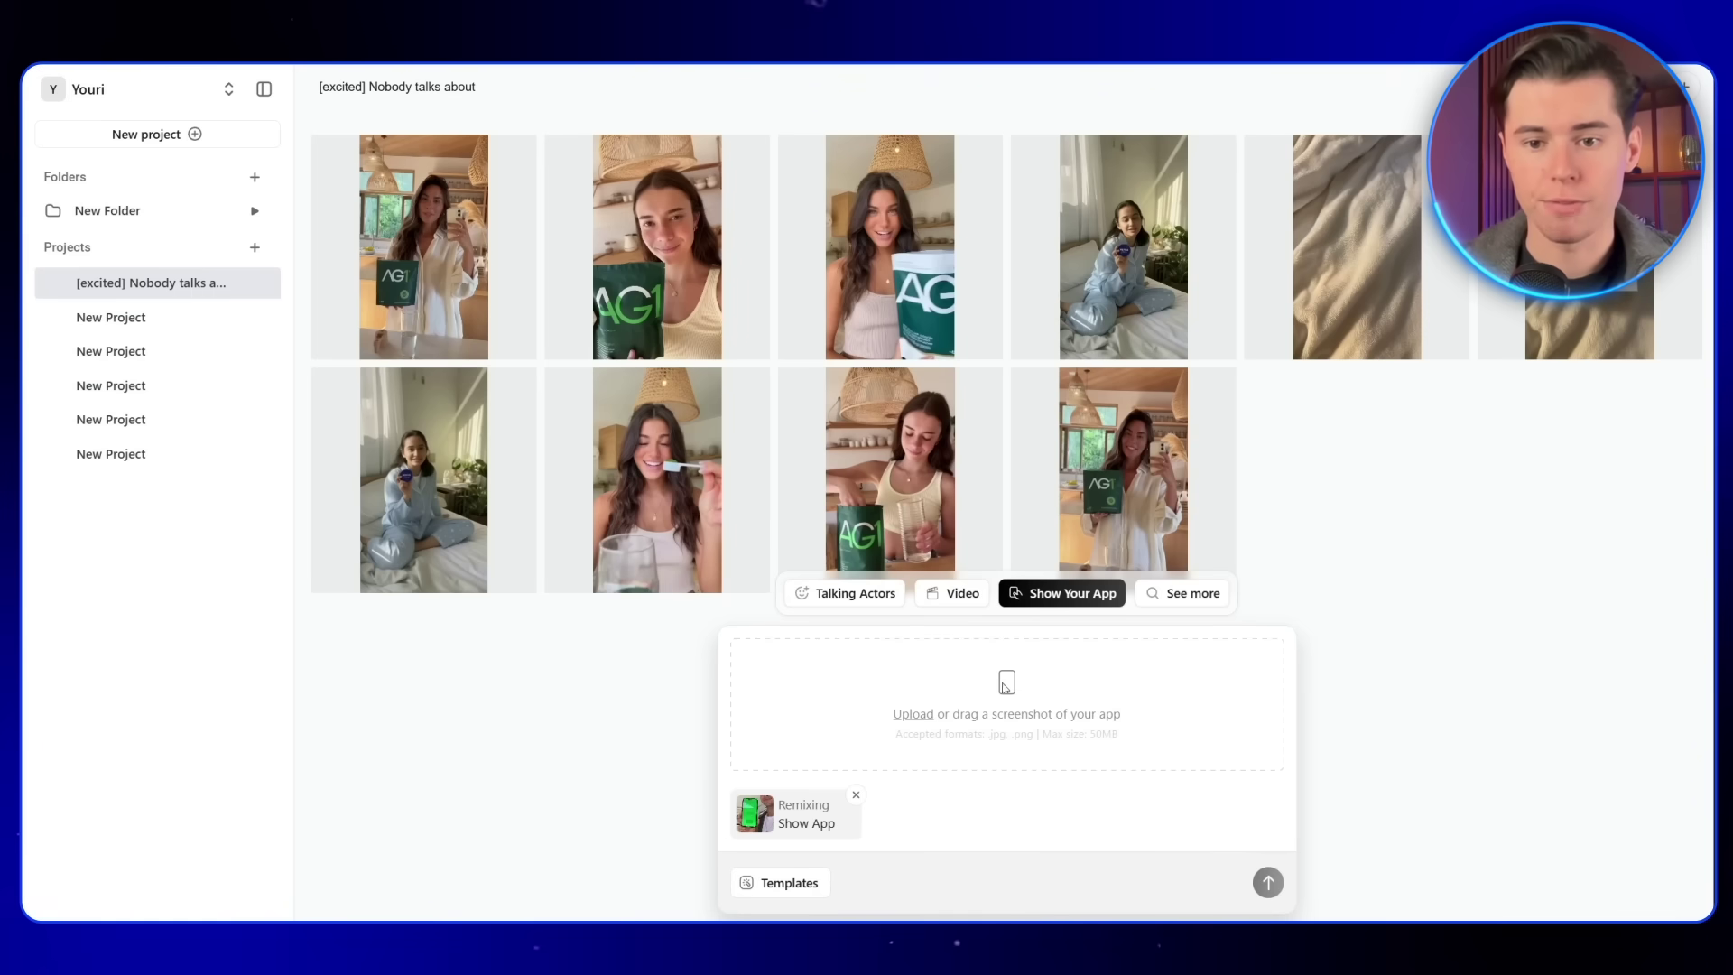
pyautogui.click(1268, 882)
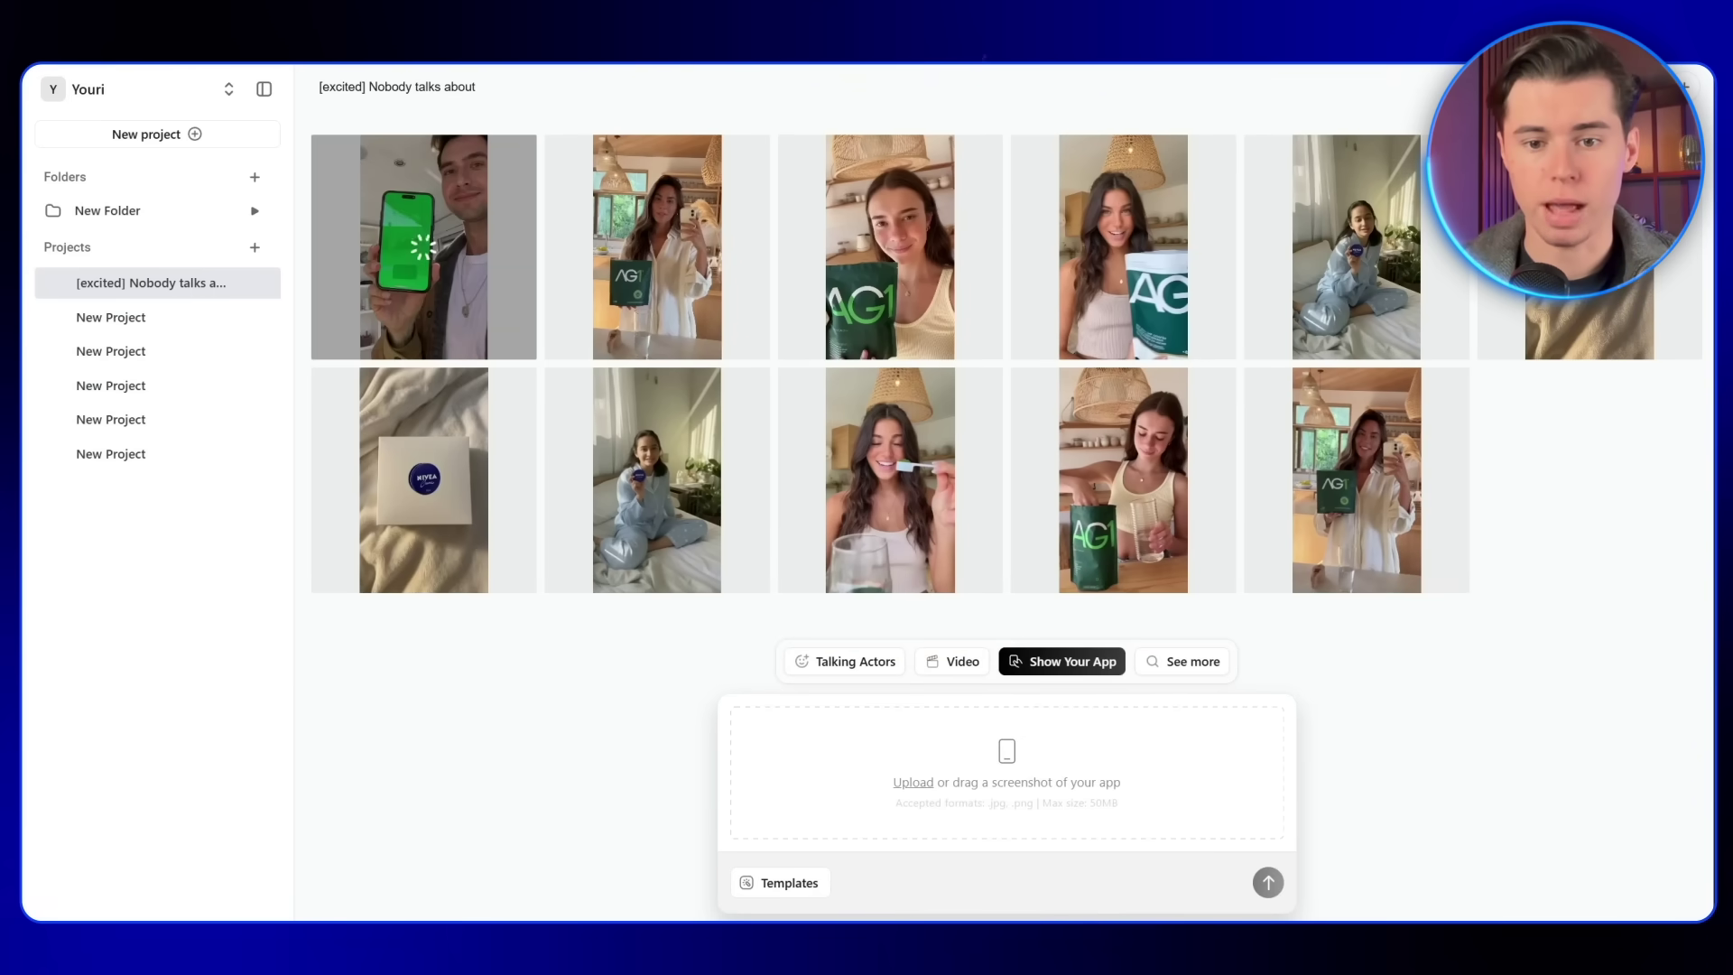